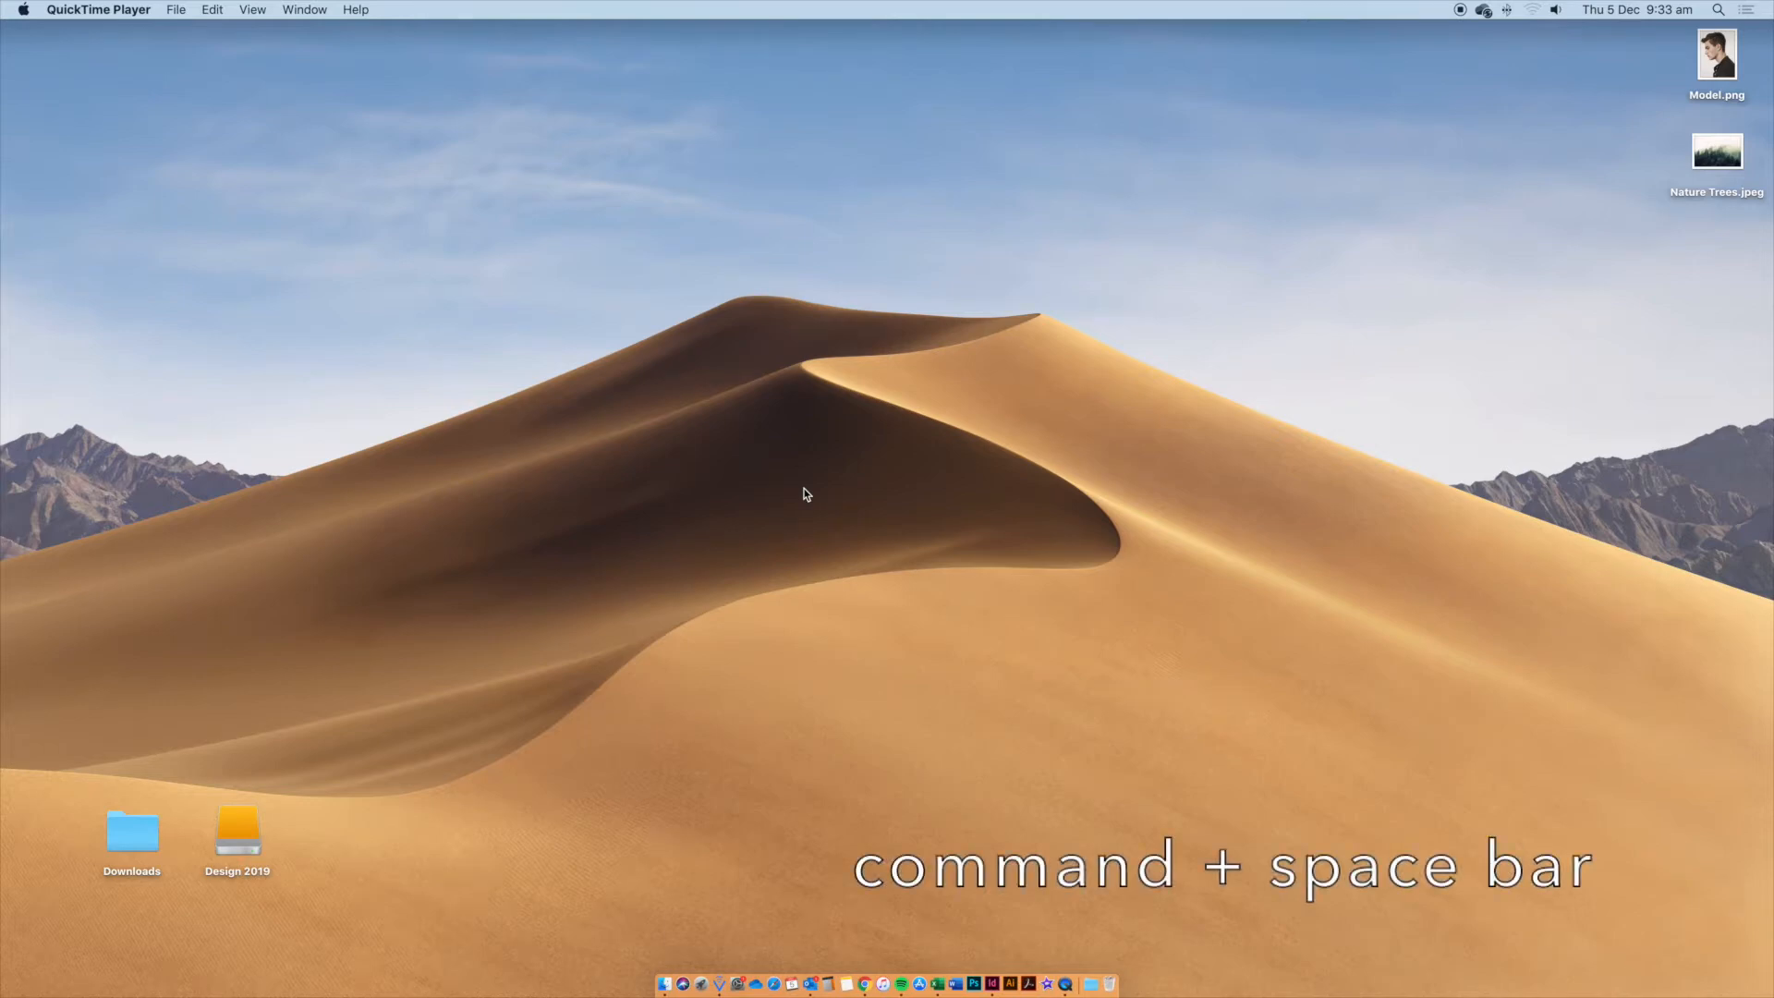
# Search the Mac for Photoshop and launch Adobe Photoshop CC 2018
pyautogui.press('super+space')
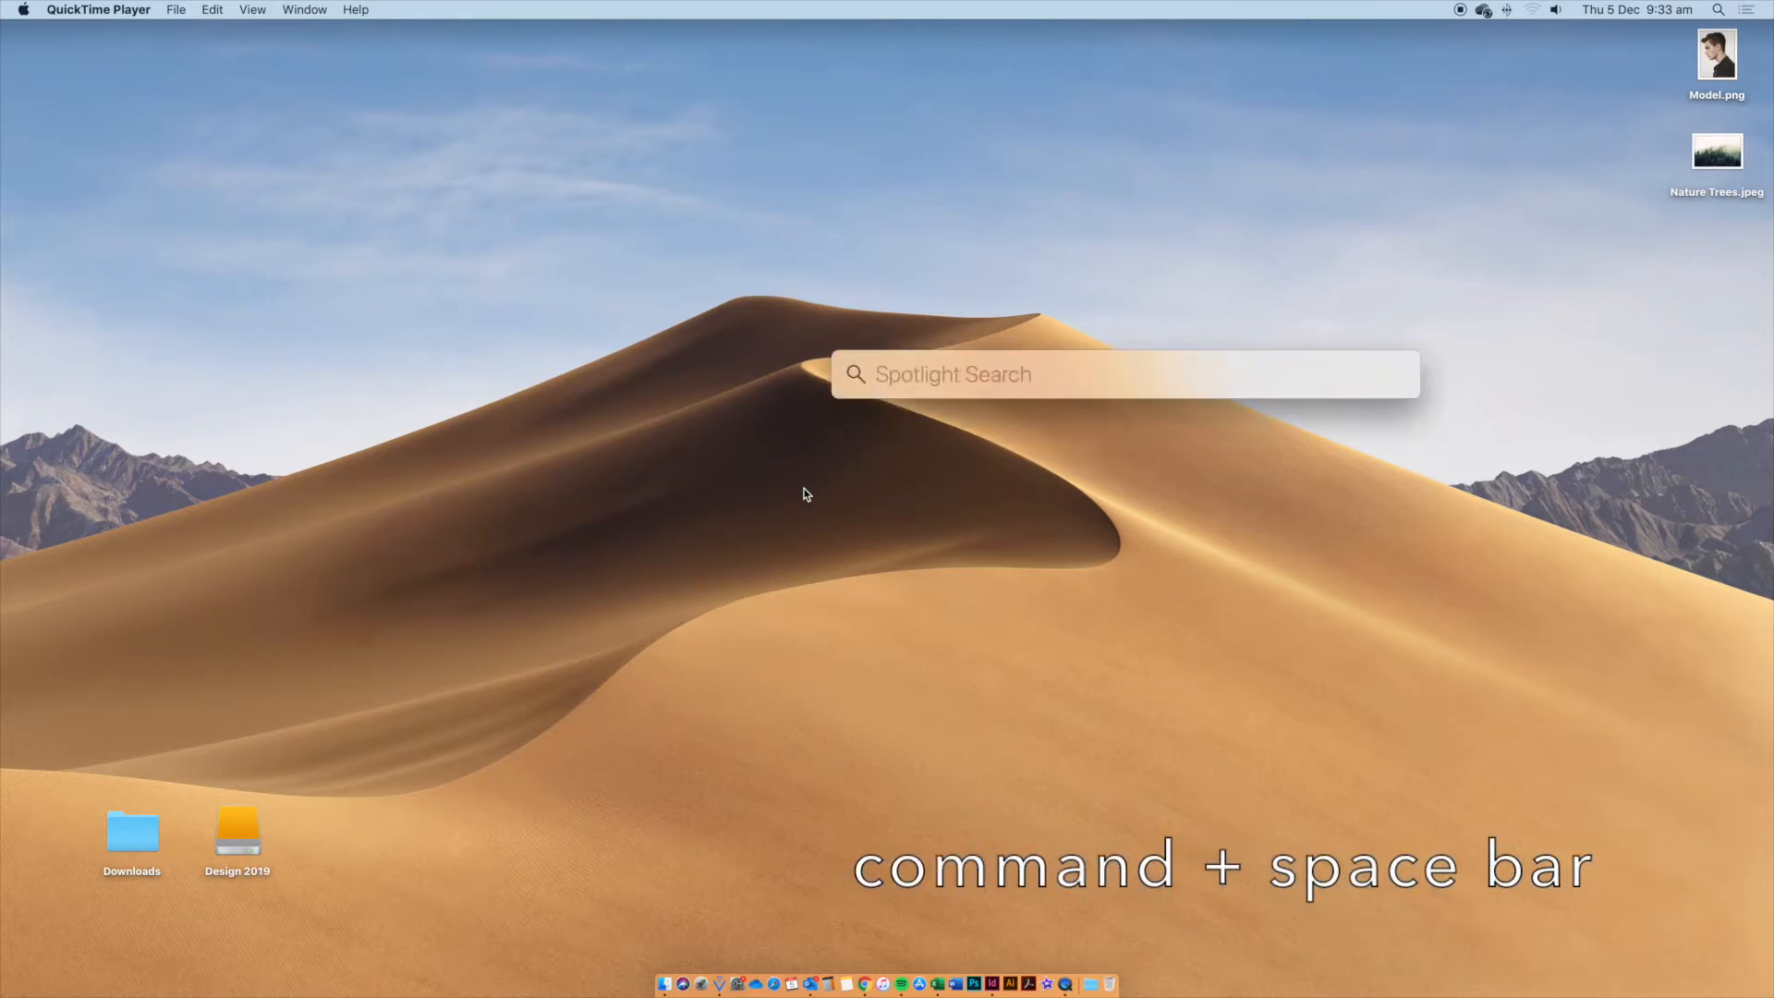
pyautogui.write('photo')
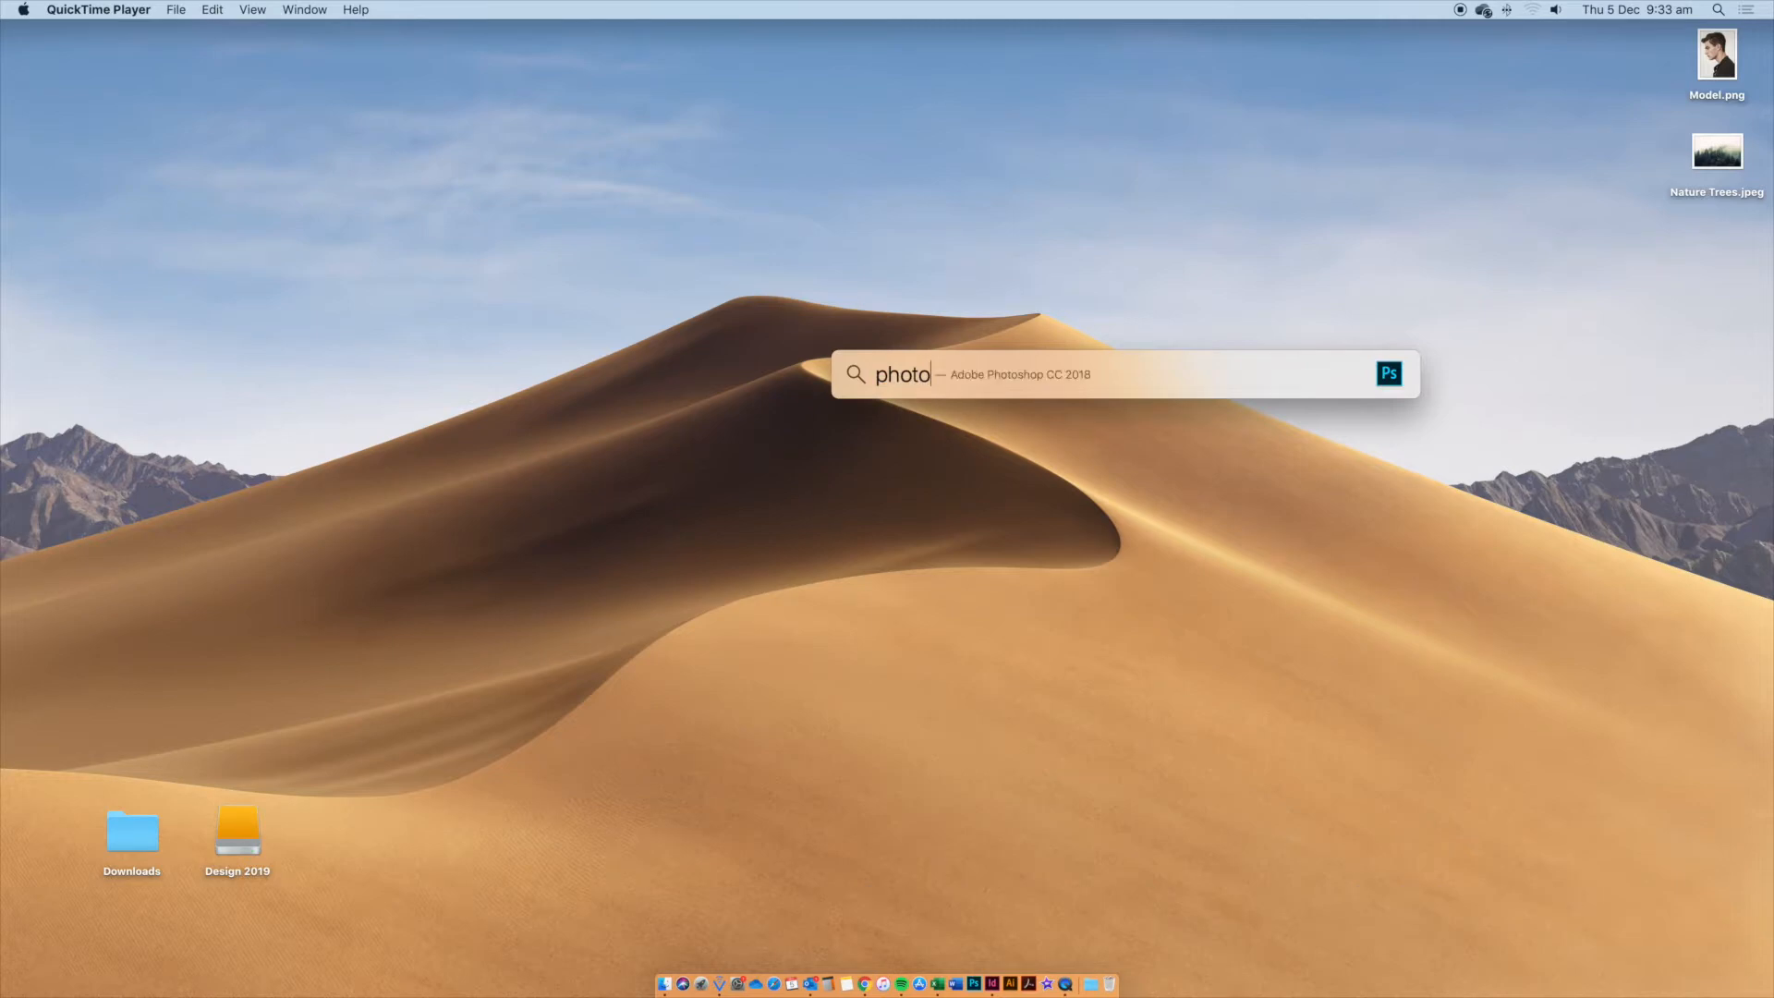
pyautogui.write('p')
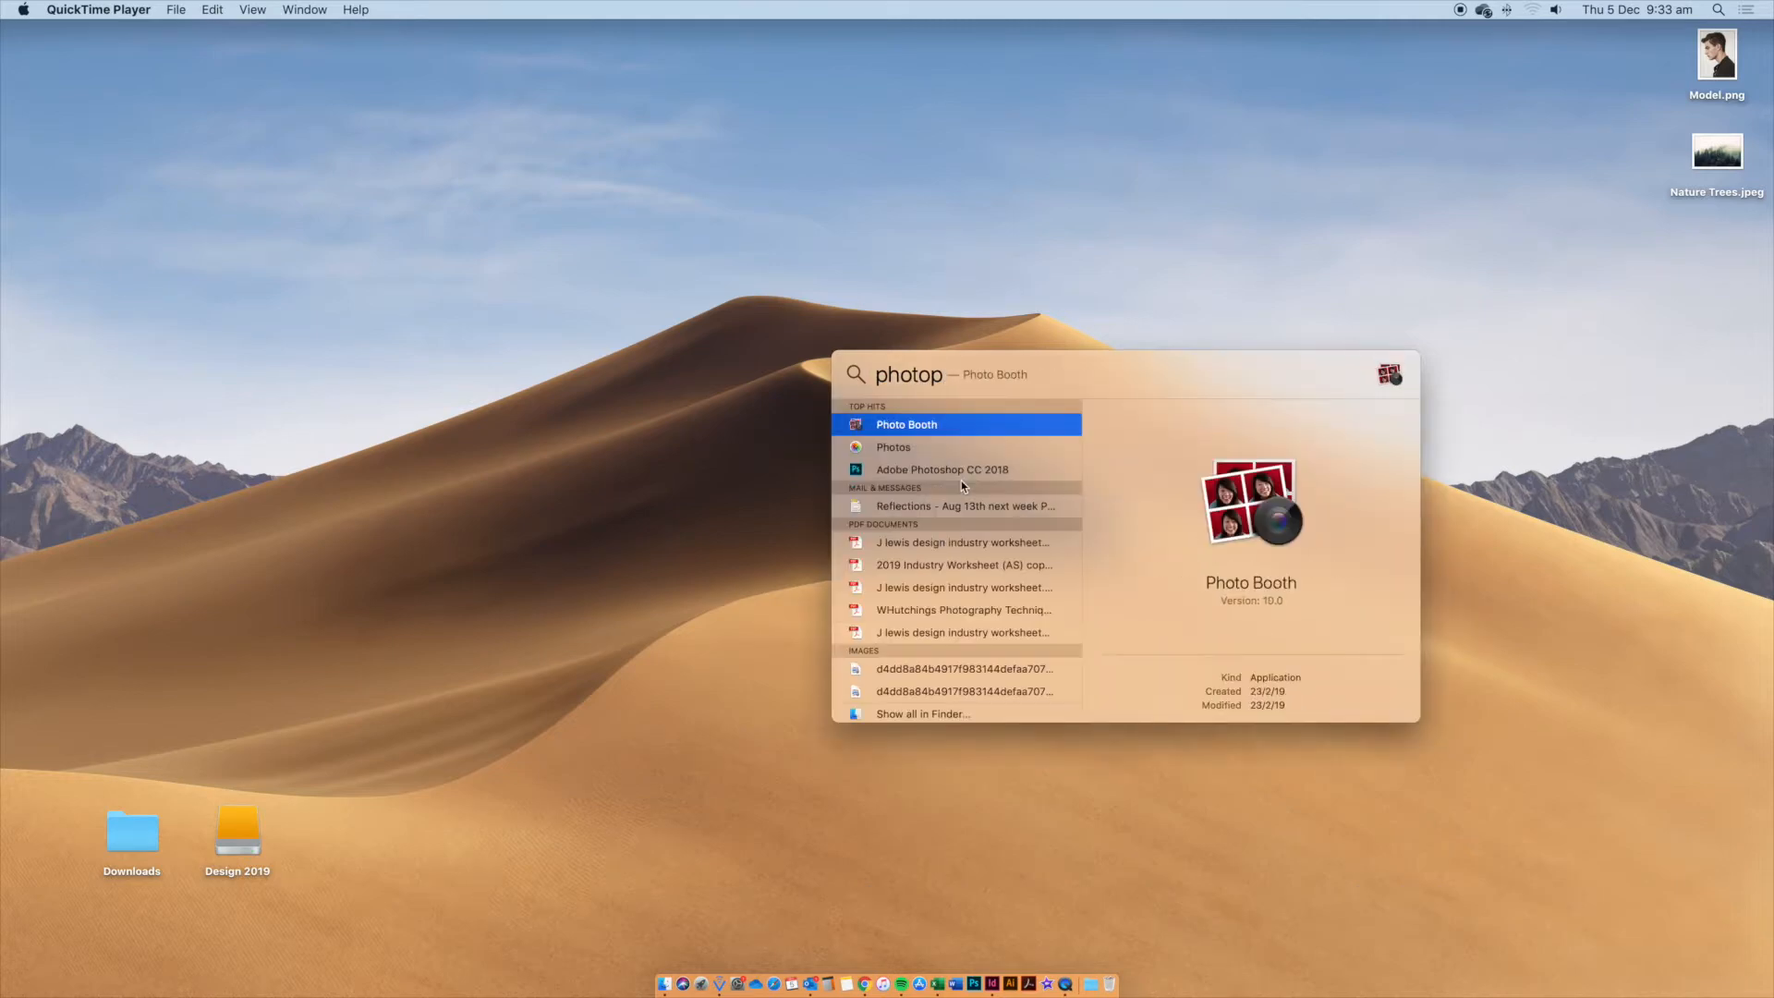
pyautogui.click(954, 471)
pyautogui.click(955, 472)
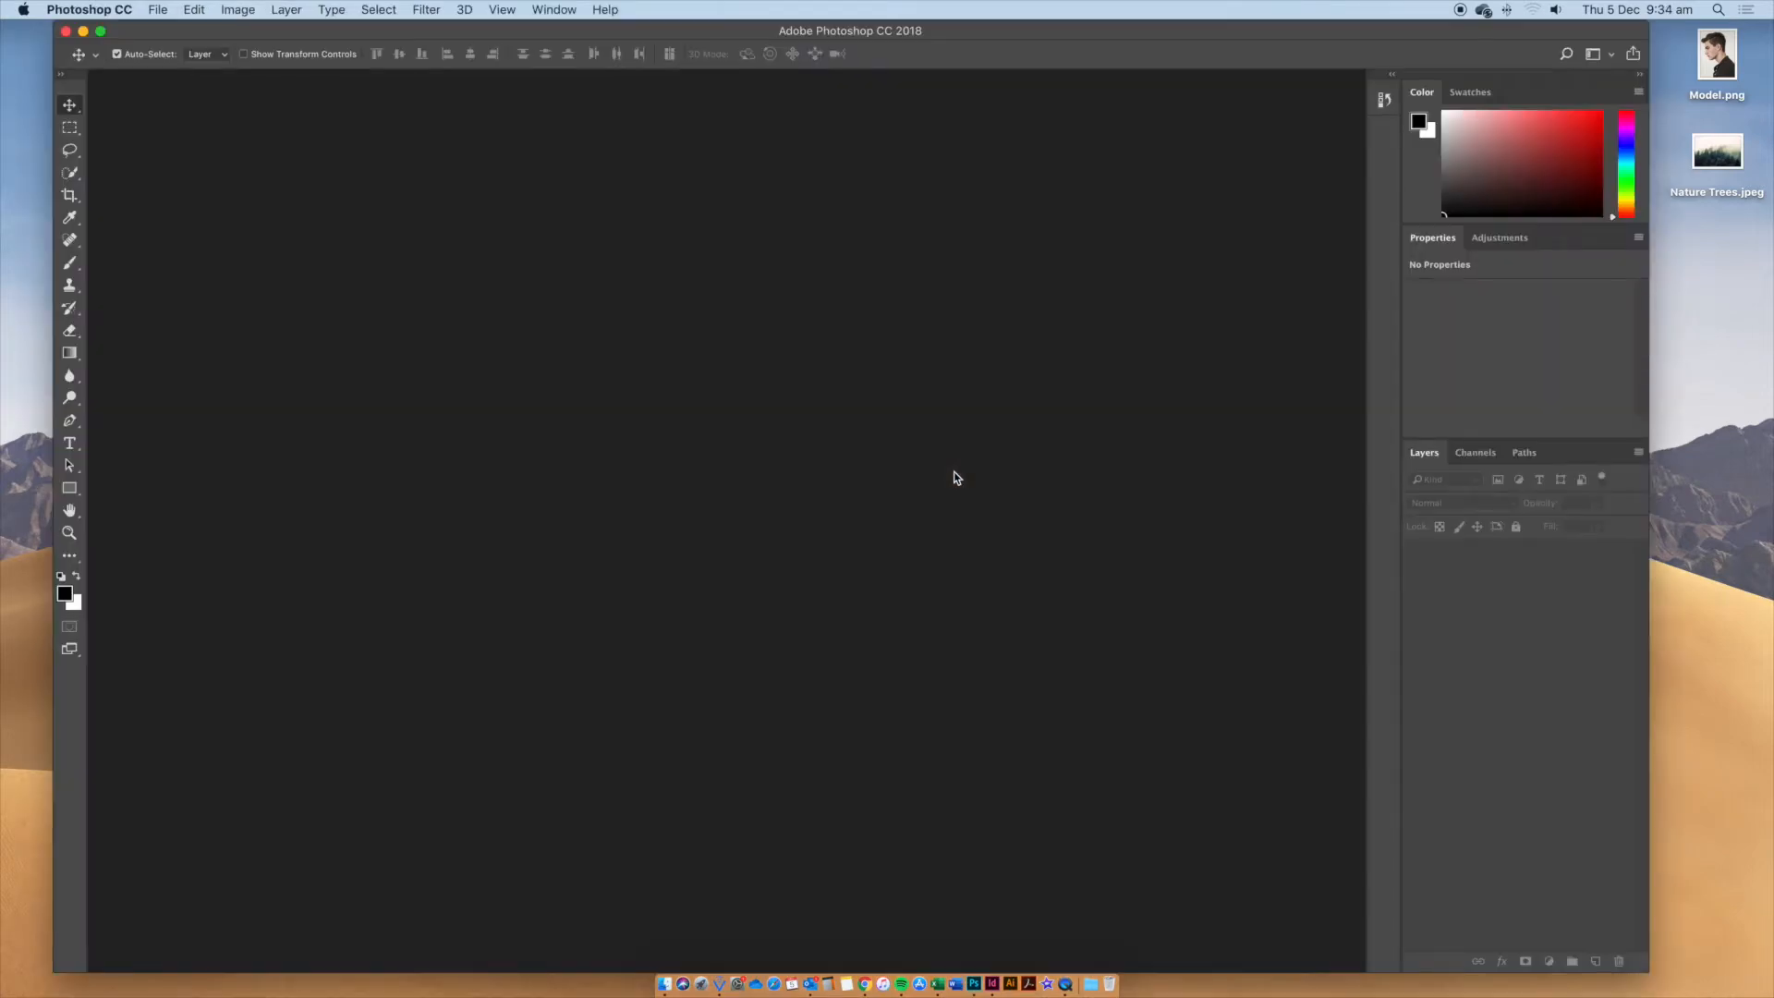
# Create a new A3 print document named Double Exposure in CMYK Color mode
pyautogui.click(163, 8)
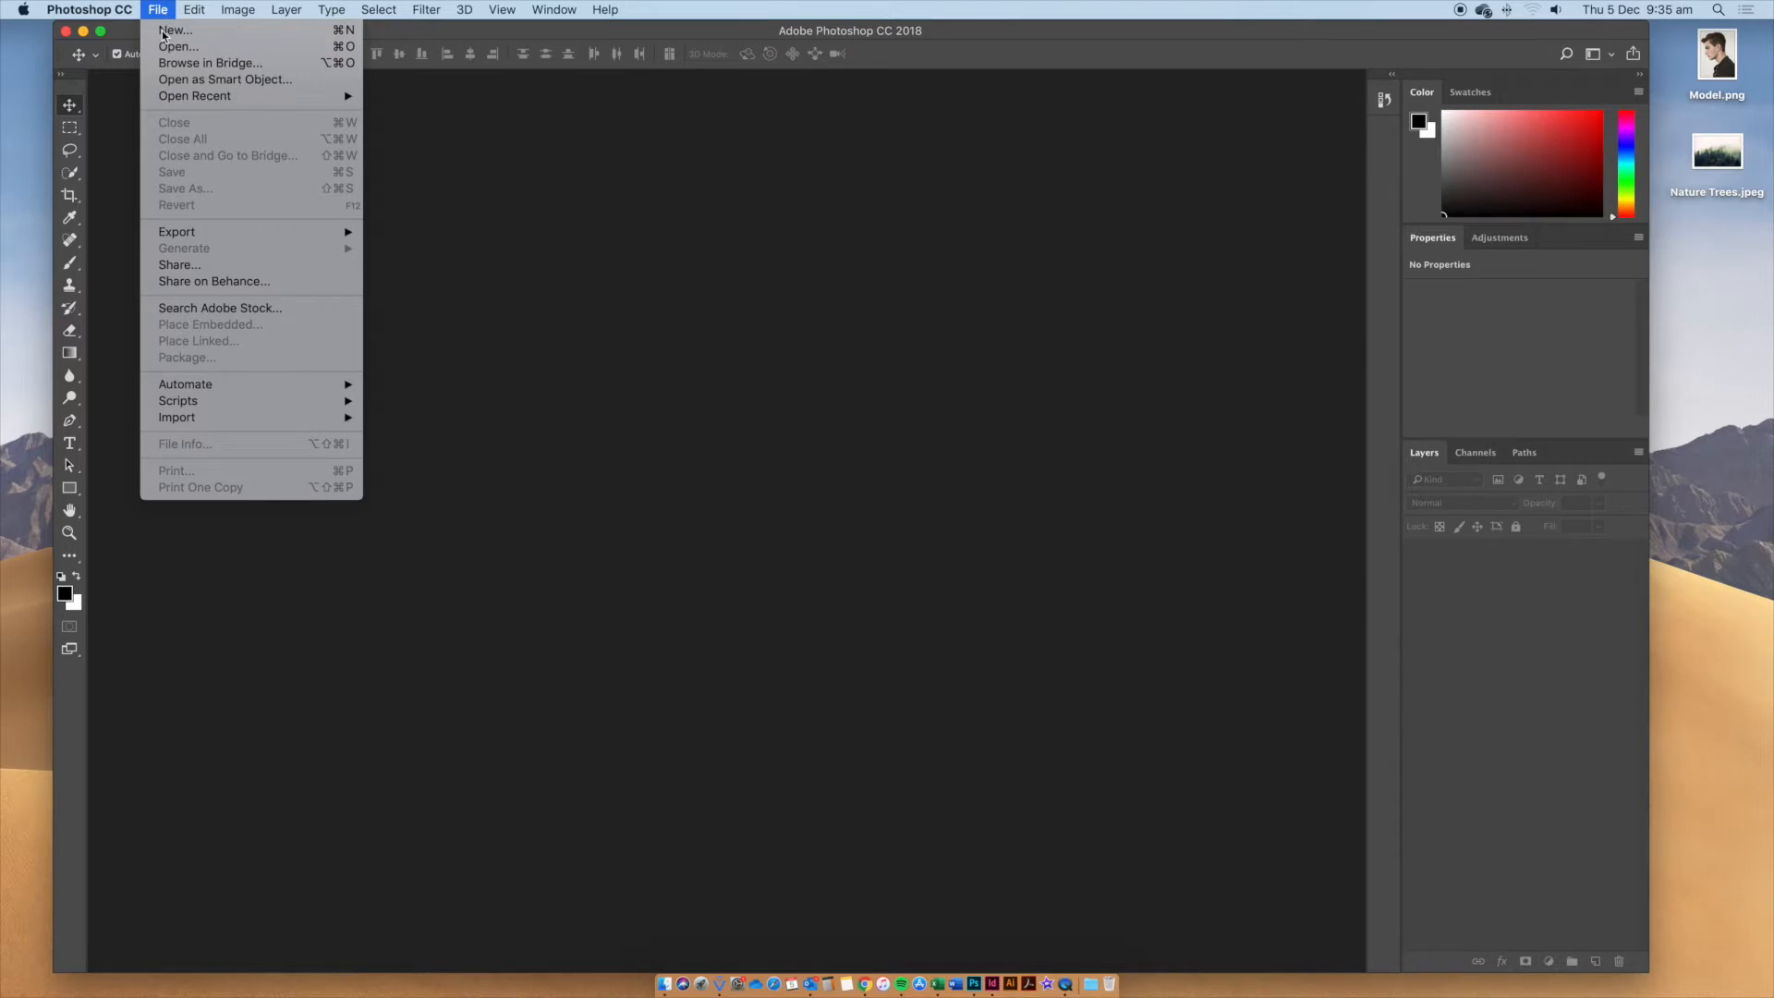
pyautogui.click(162, 32)
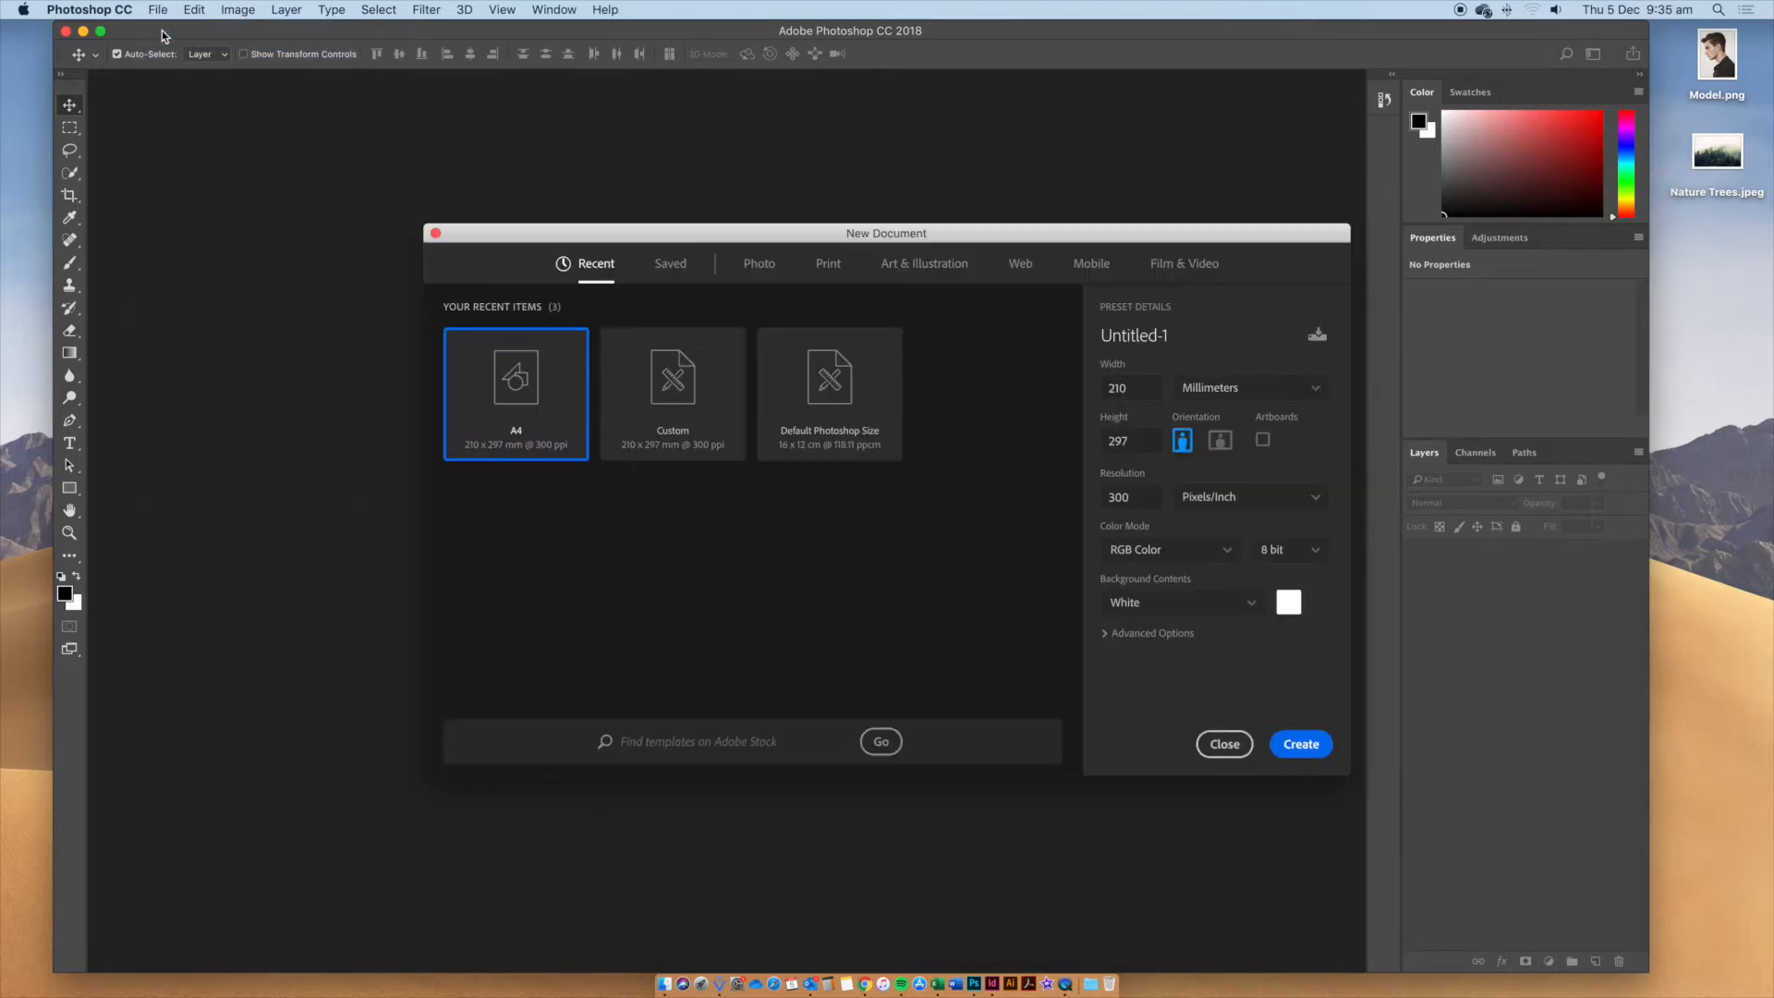
pyautogui.click(824, 268)
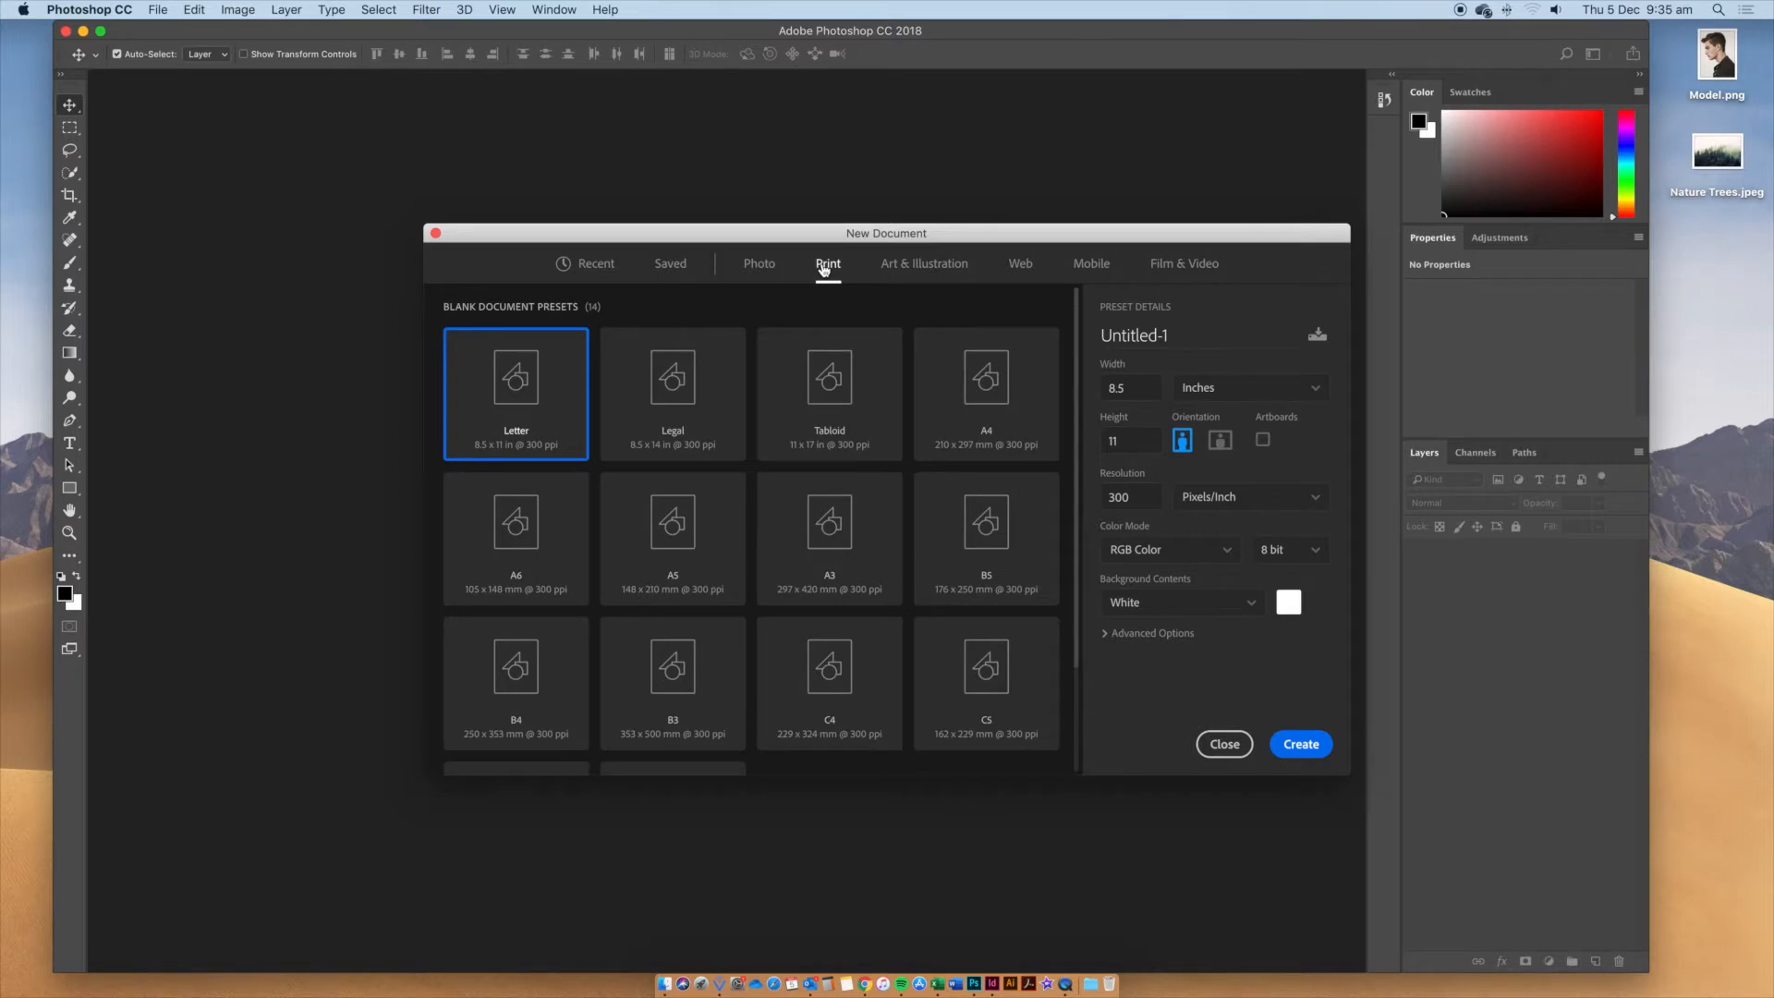
pyautogui.click(851, 554)
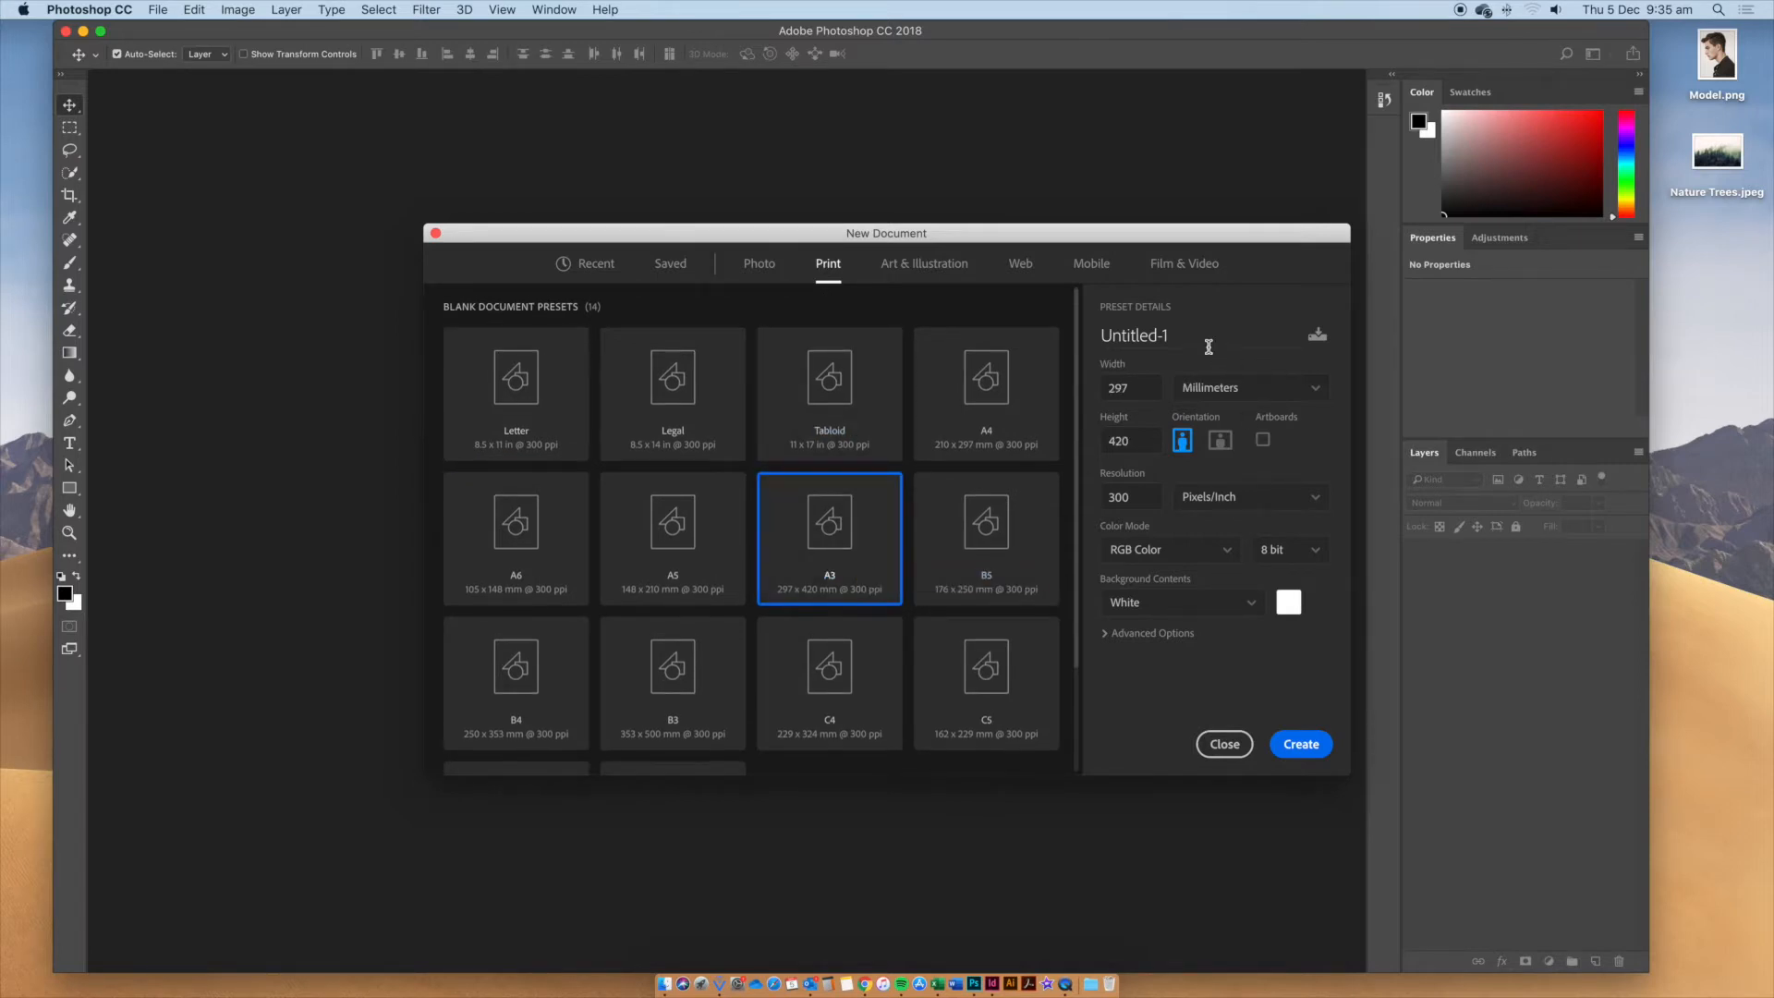
pyautogui.doubleClick(1180, 336)
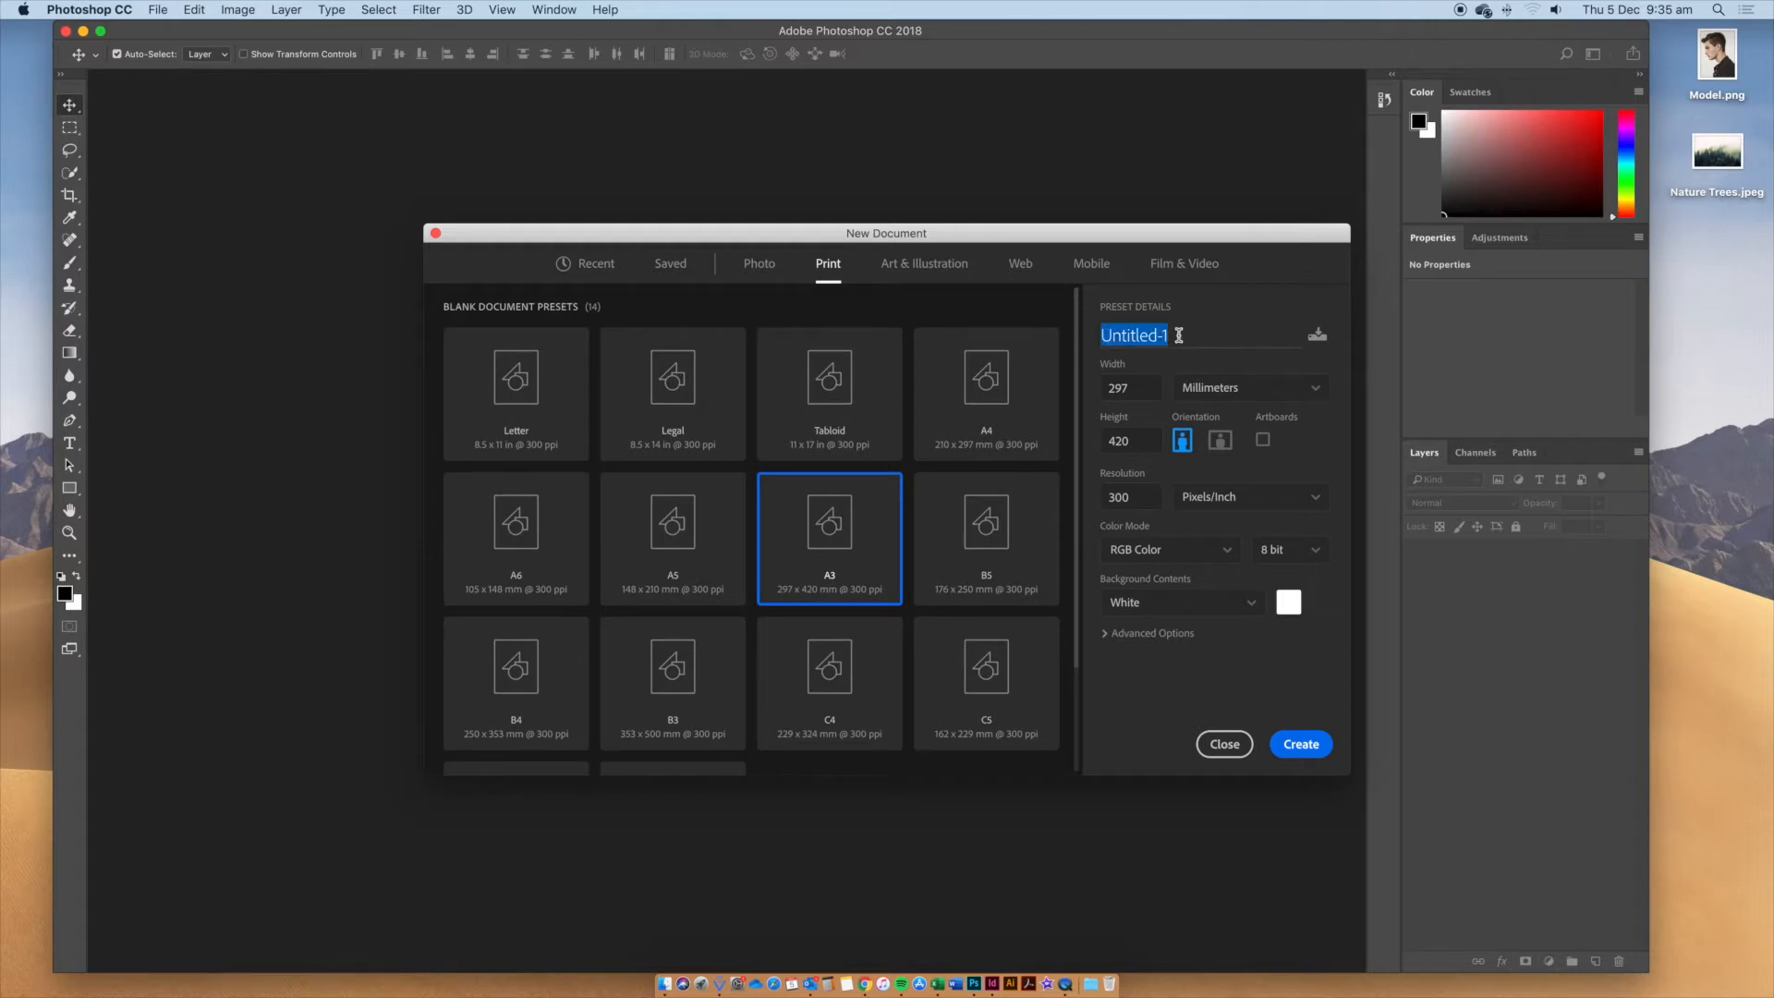
pyautogui.write('Double Exposure')
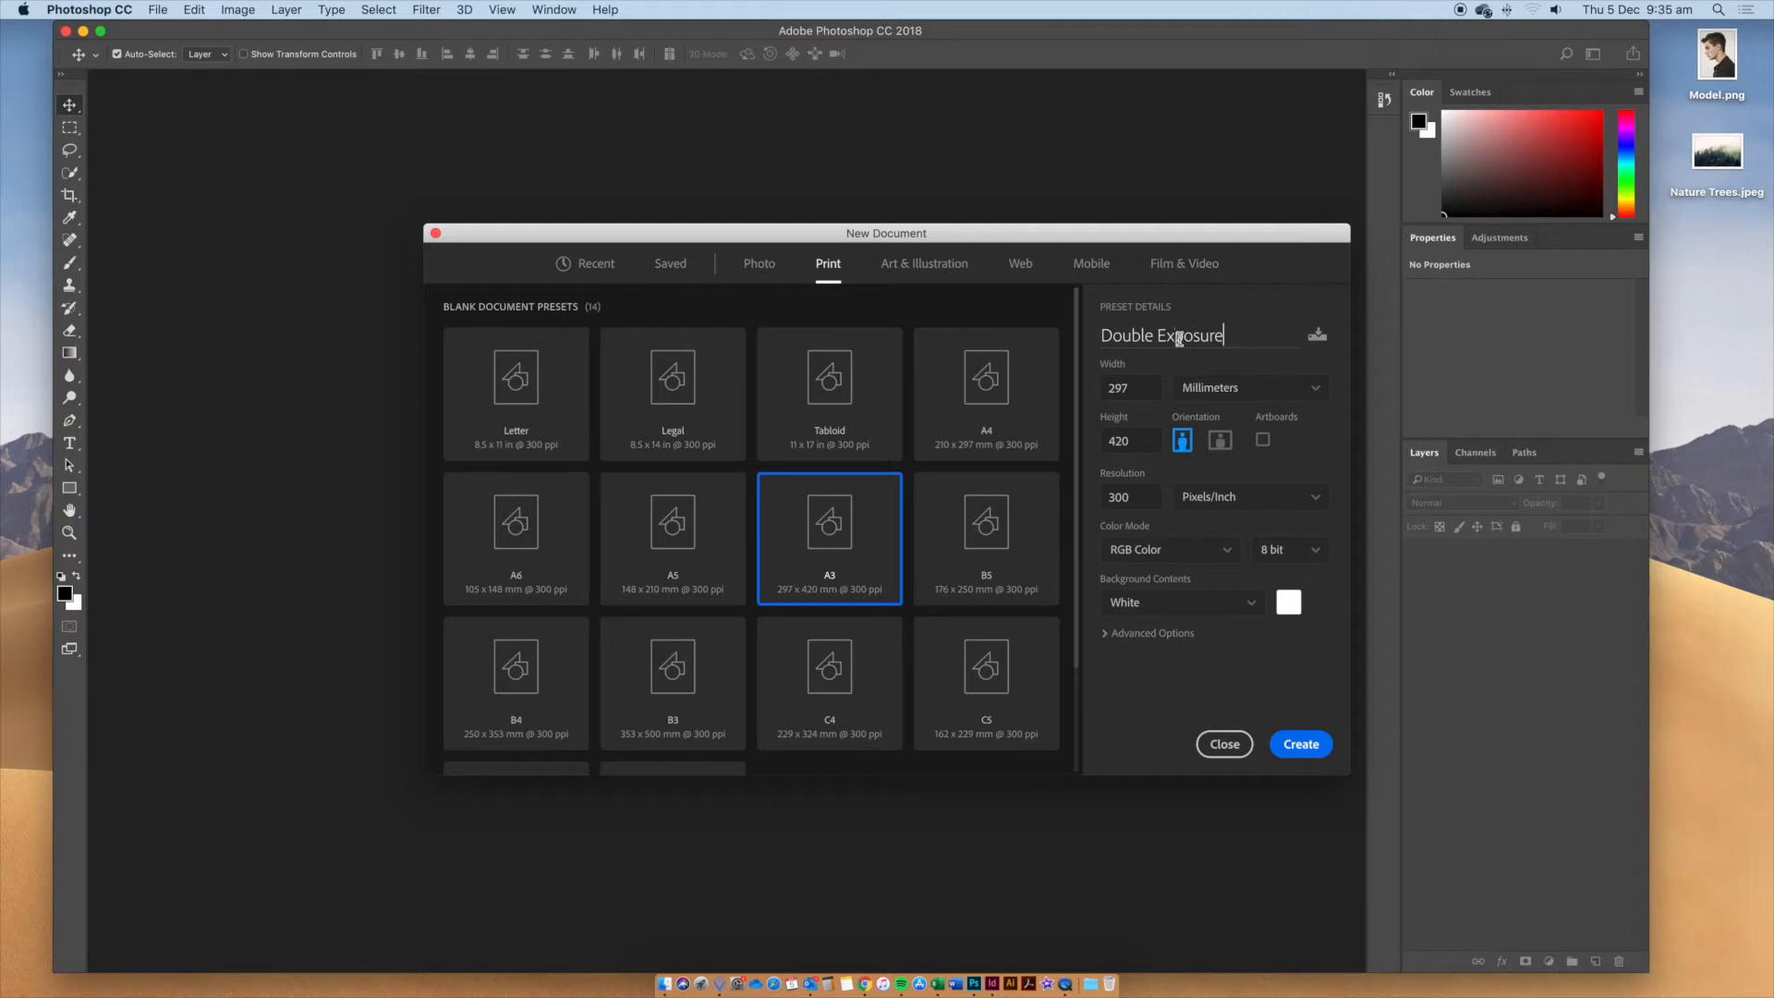
pyautogui.click(1202, 552)
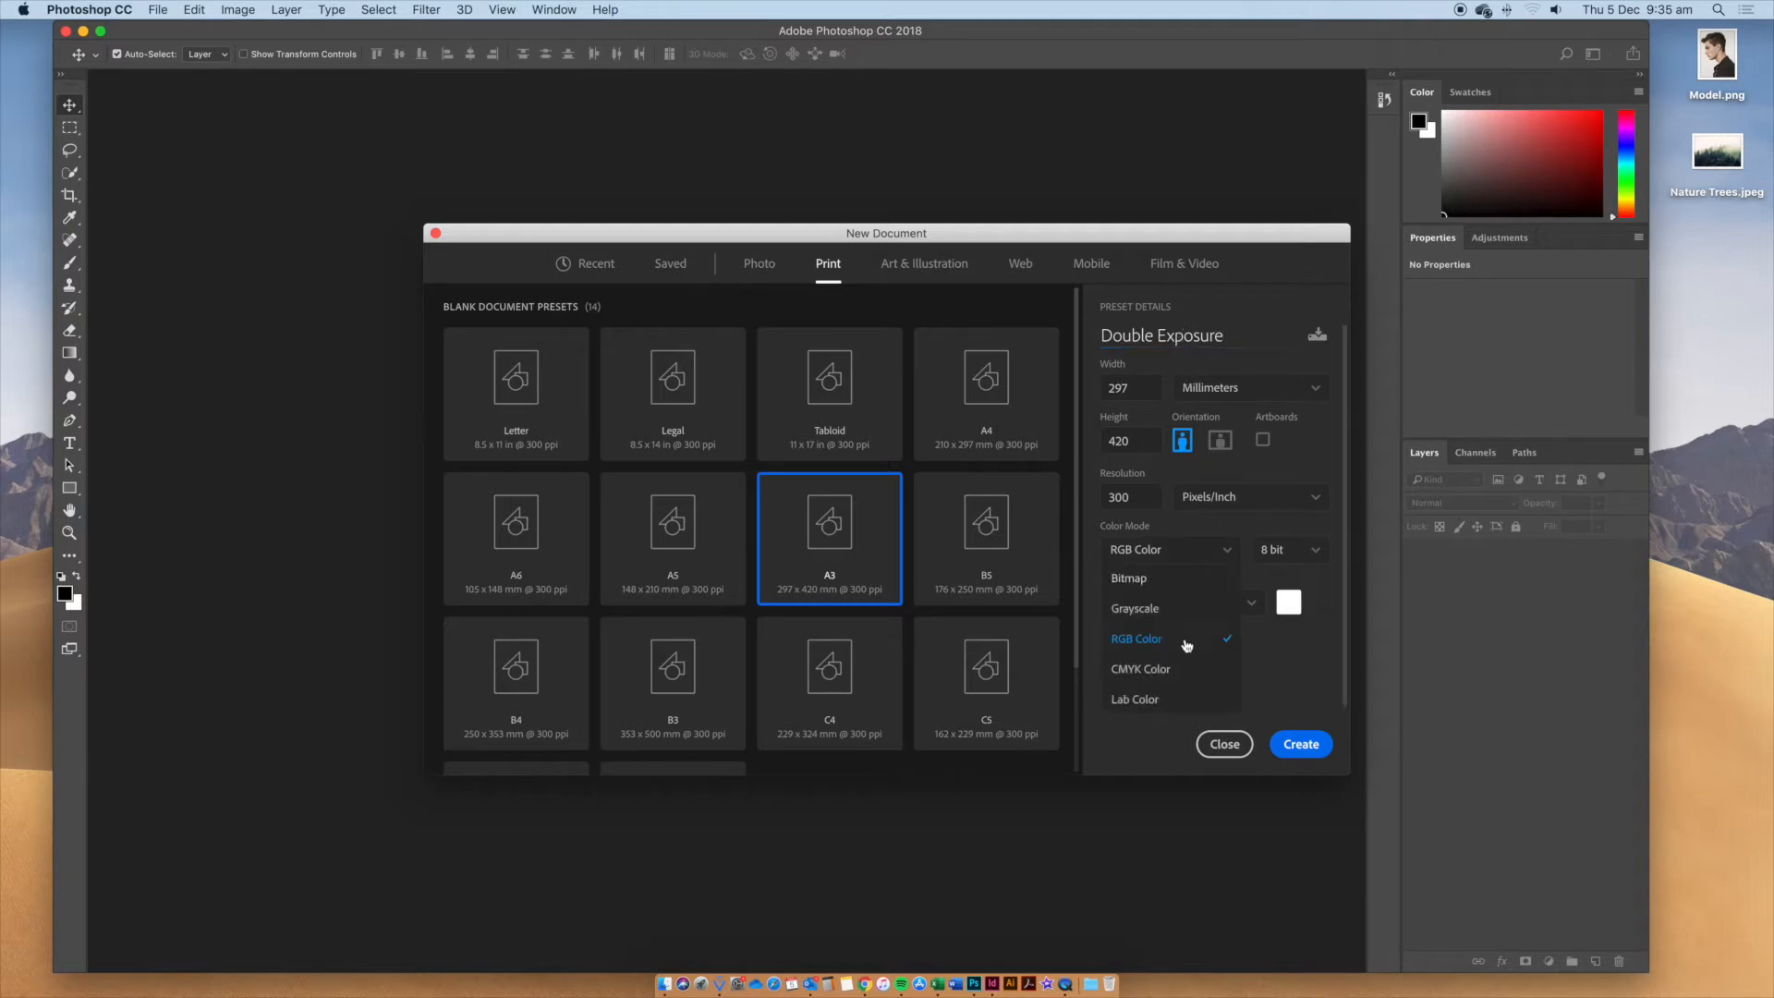
pyautogui.click(1186, 670)
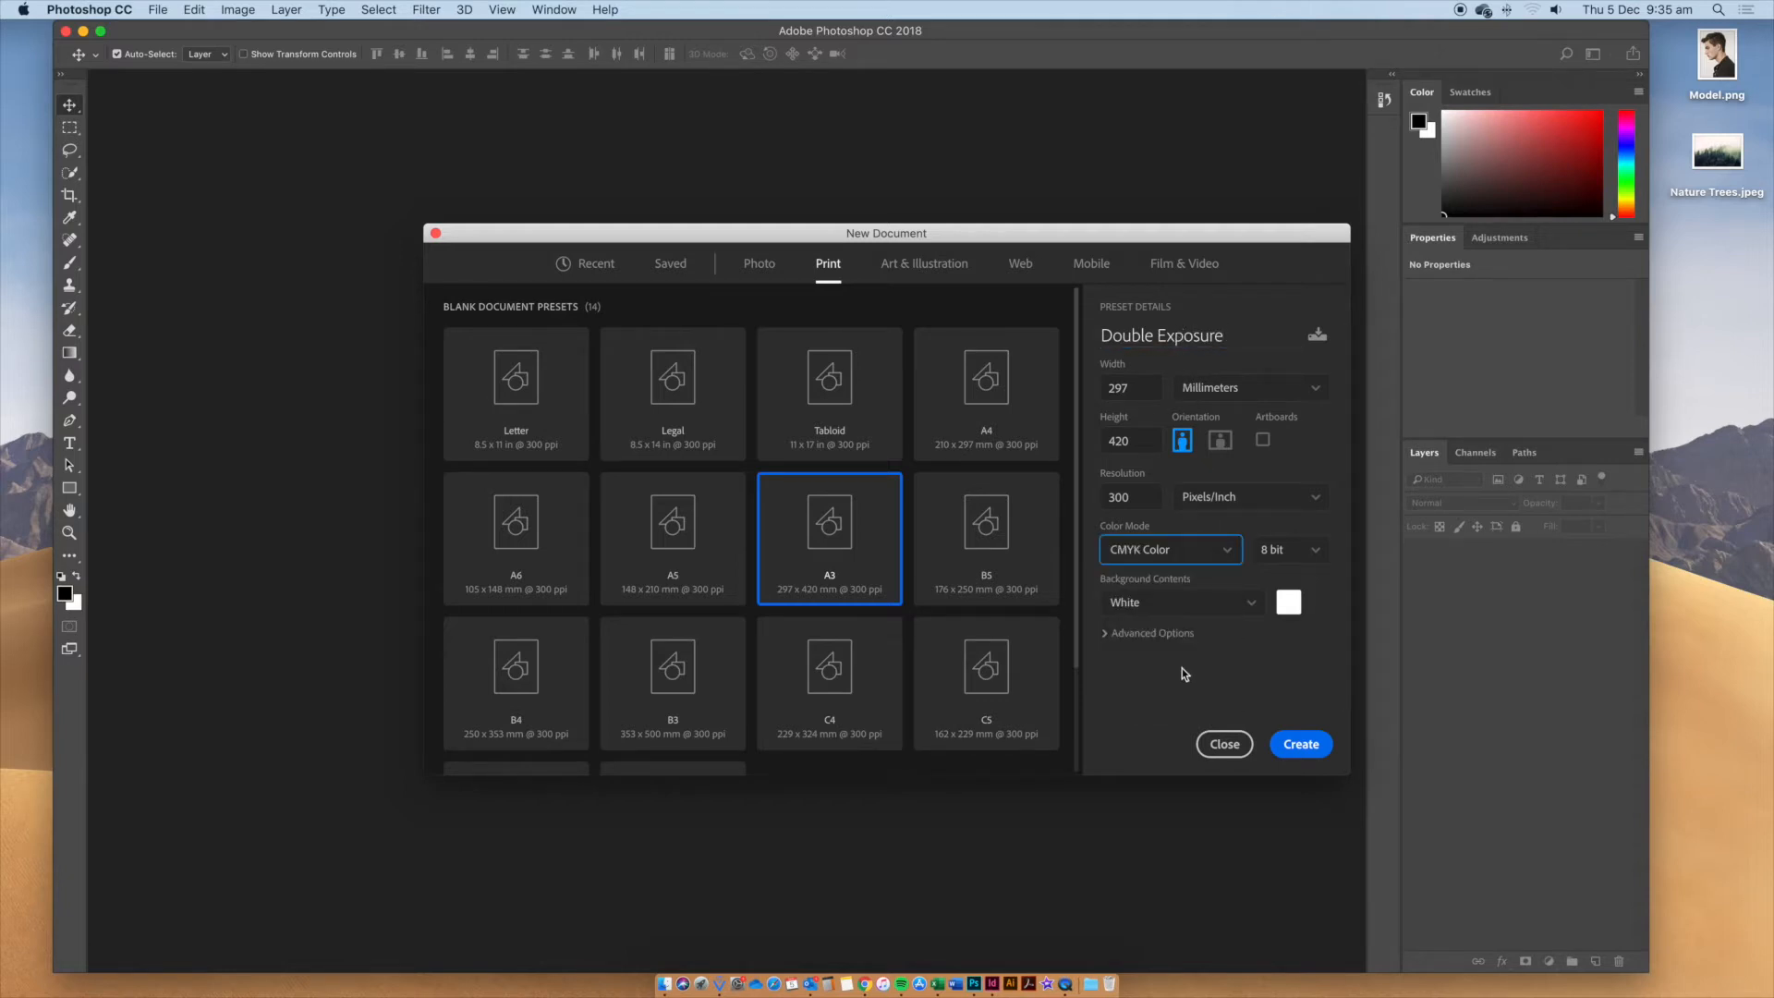
pyautogui.click(1300, 745)
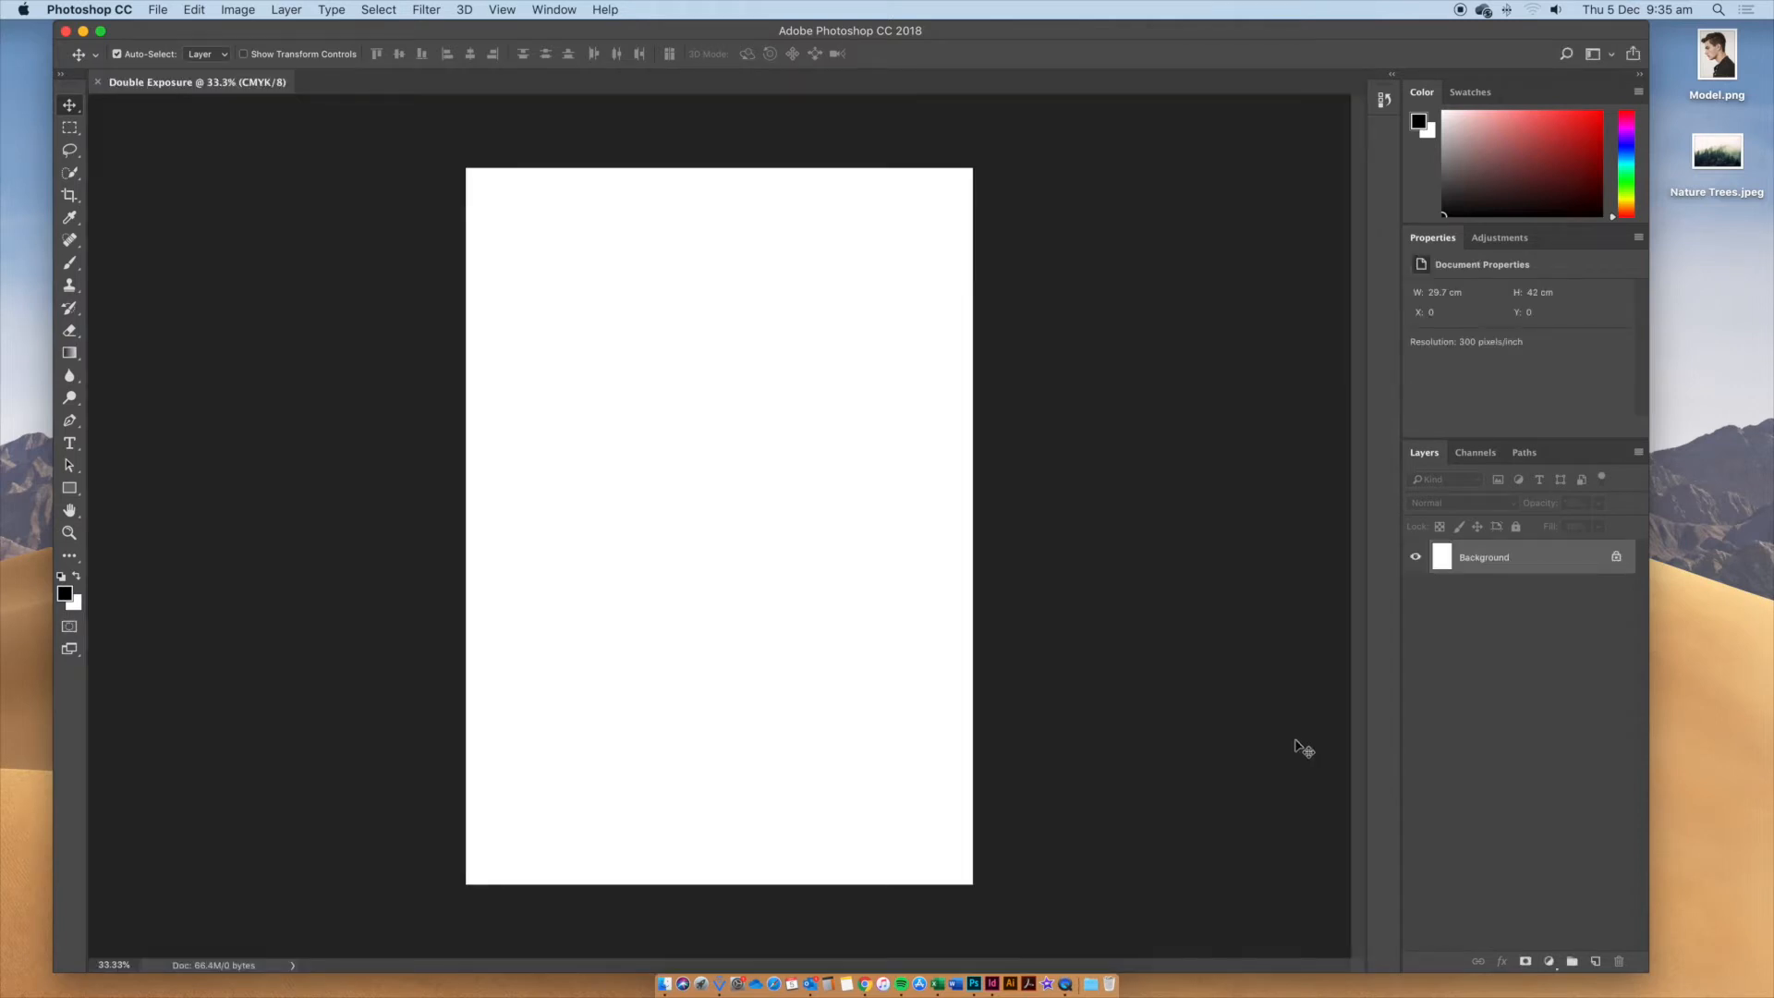
# Place Model.png from the Desktop into the document as an embedded image
pyautogui.click(159, 10)
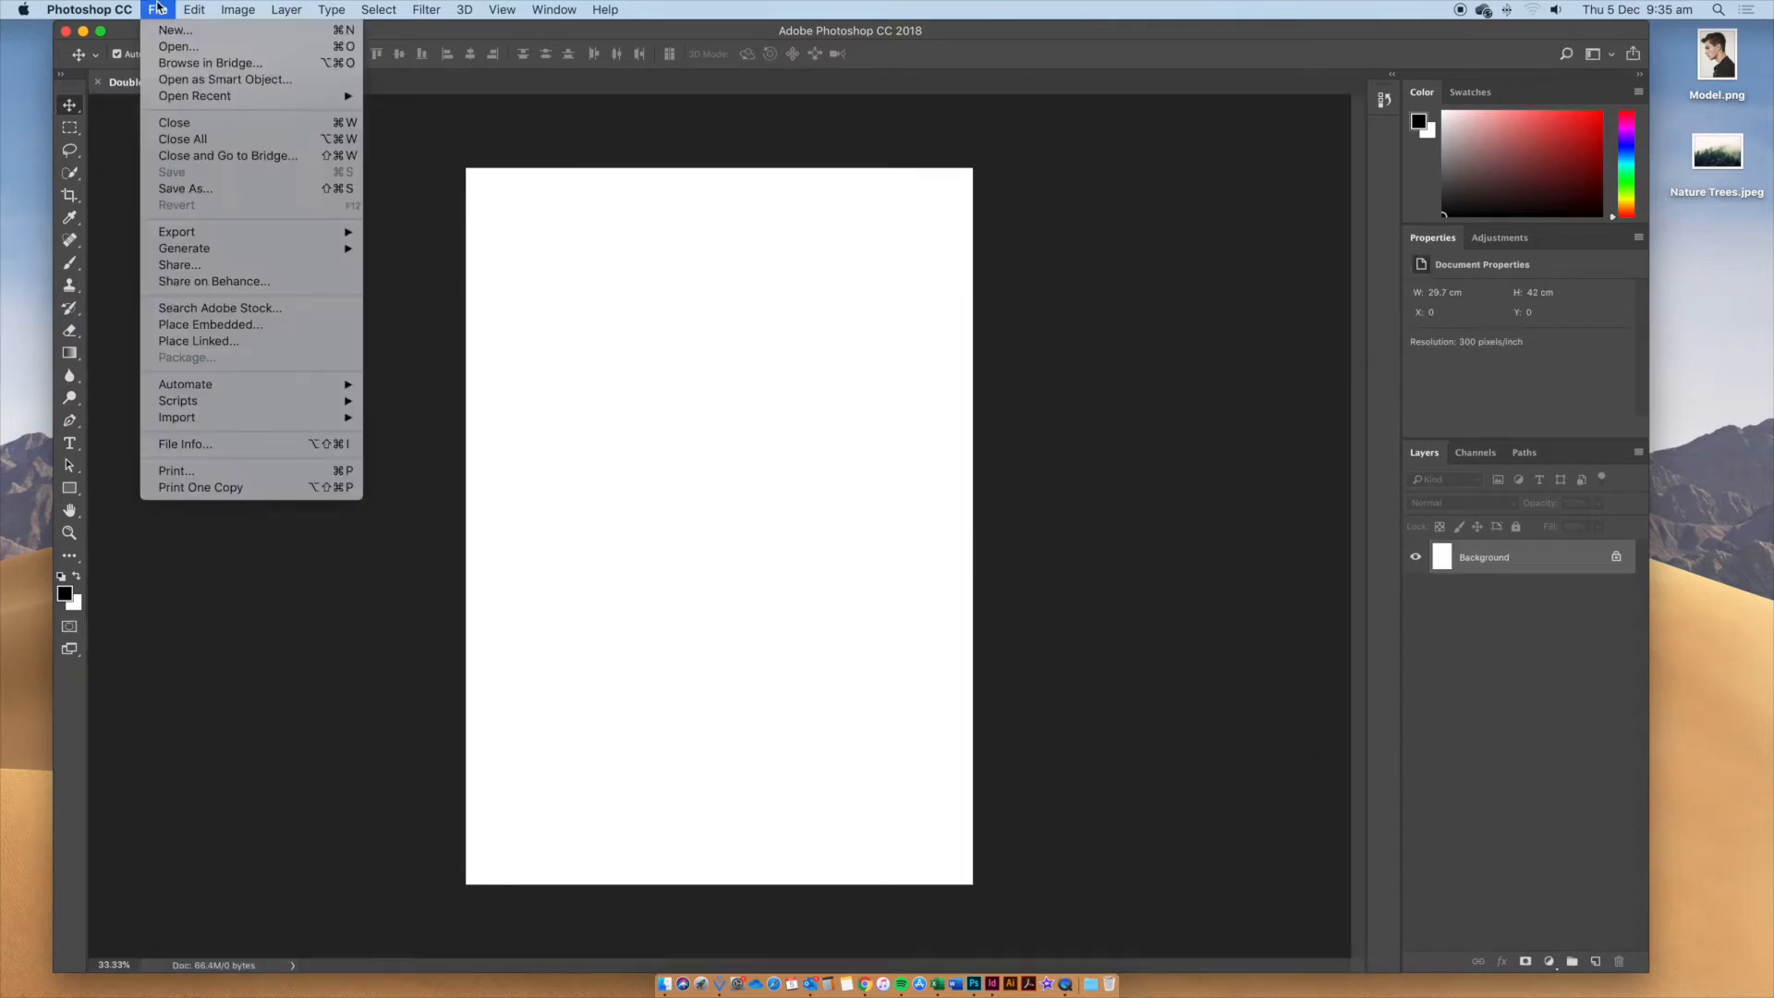
pyautogui.click(297, 329)
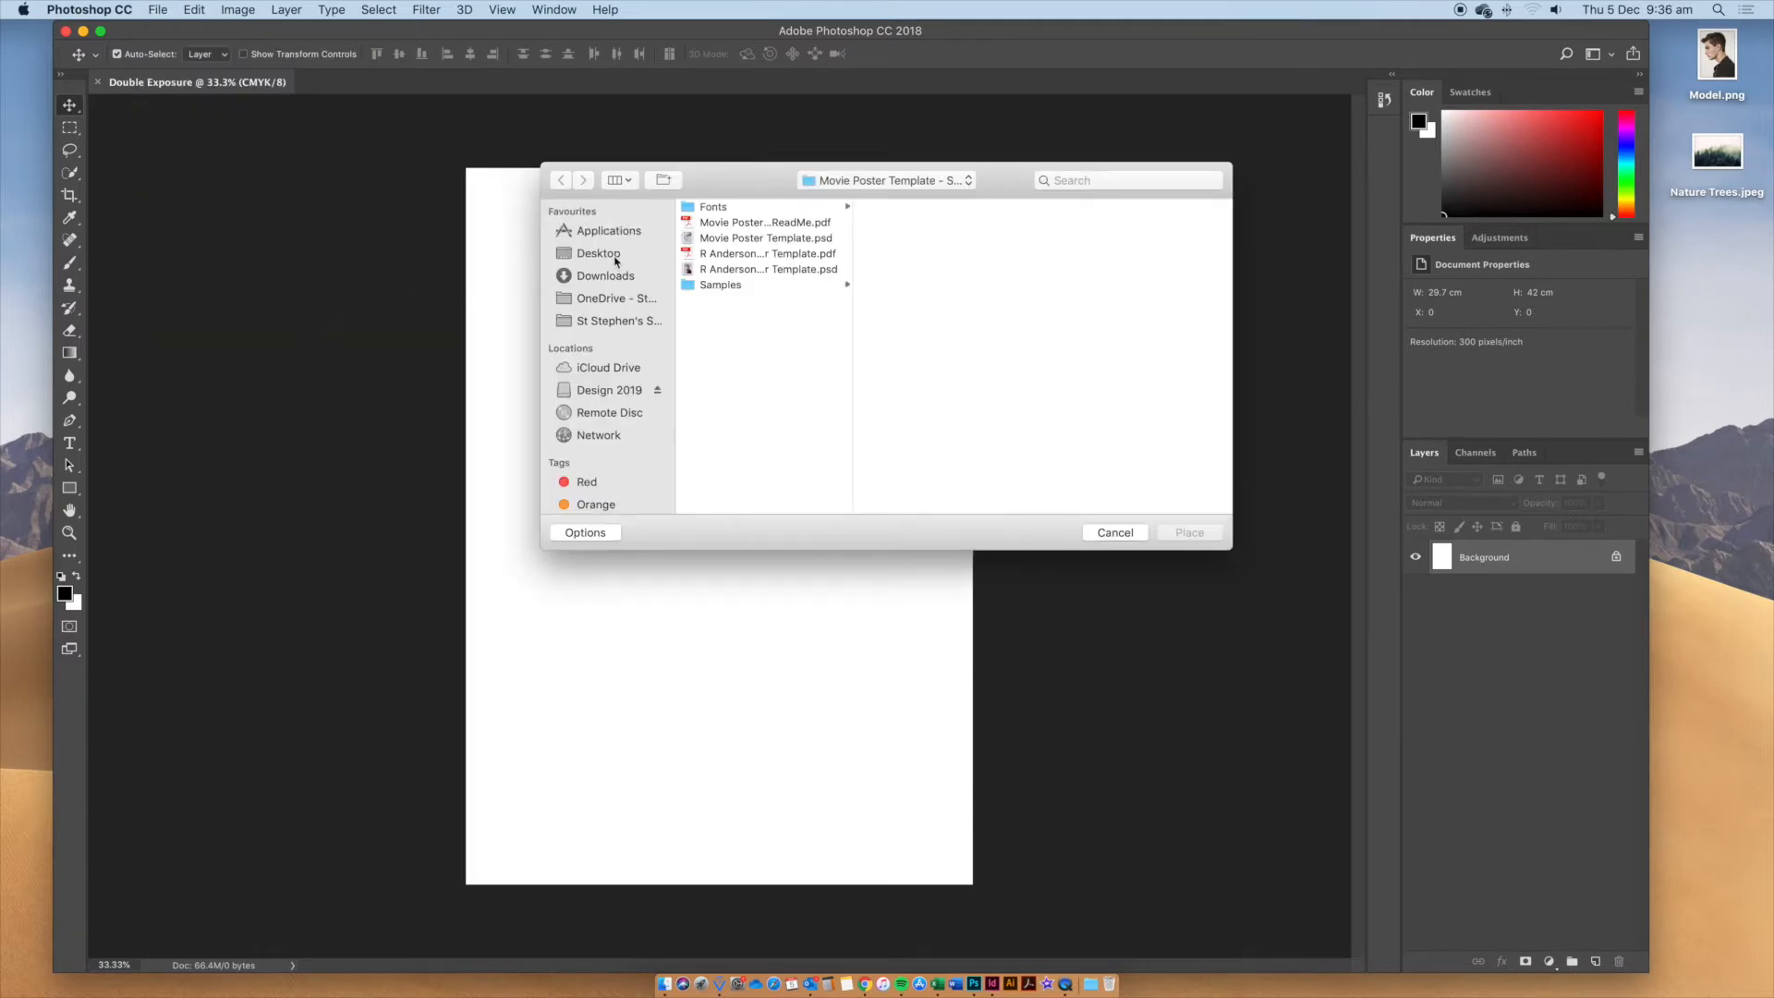
pyautogui.click(614, 261)
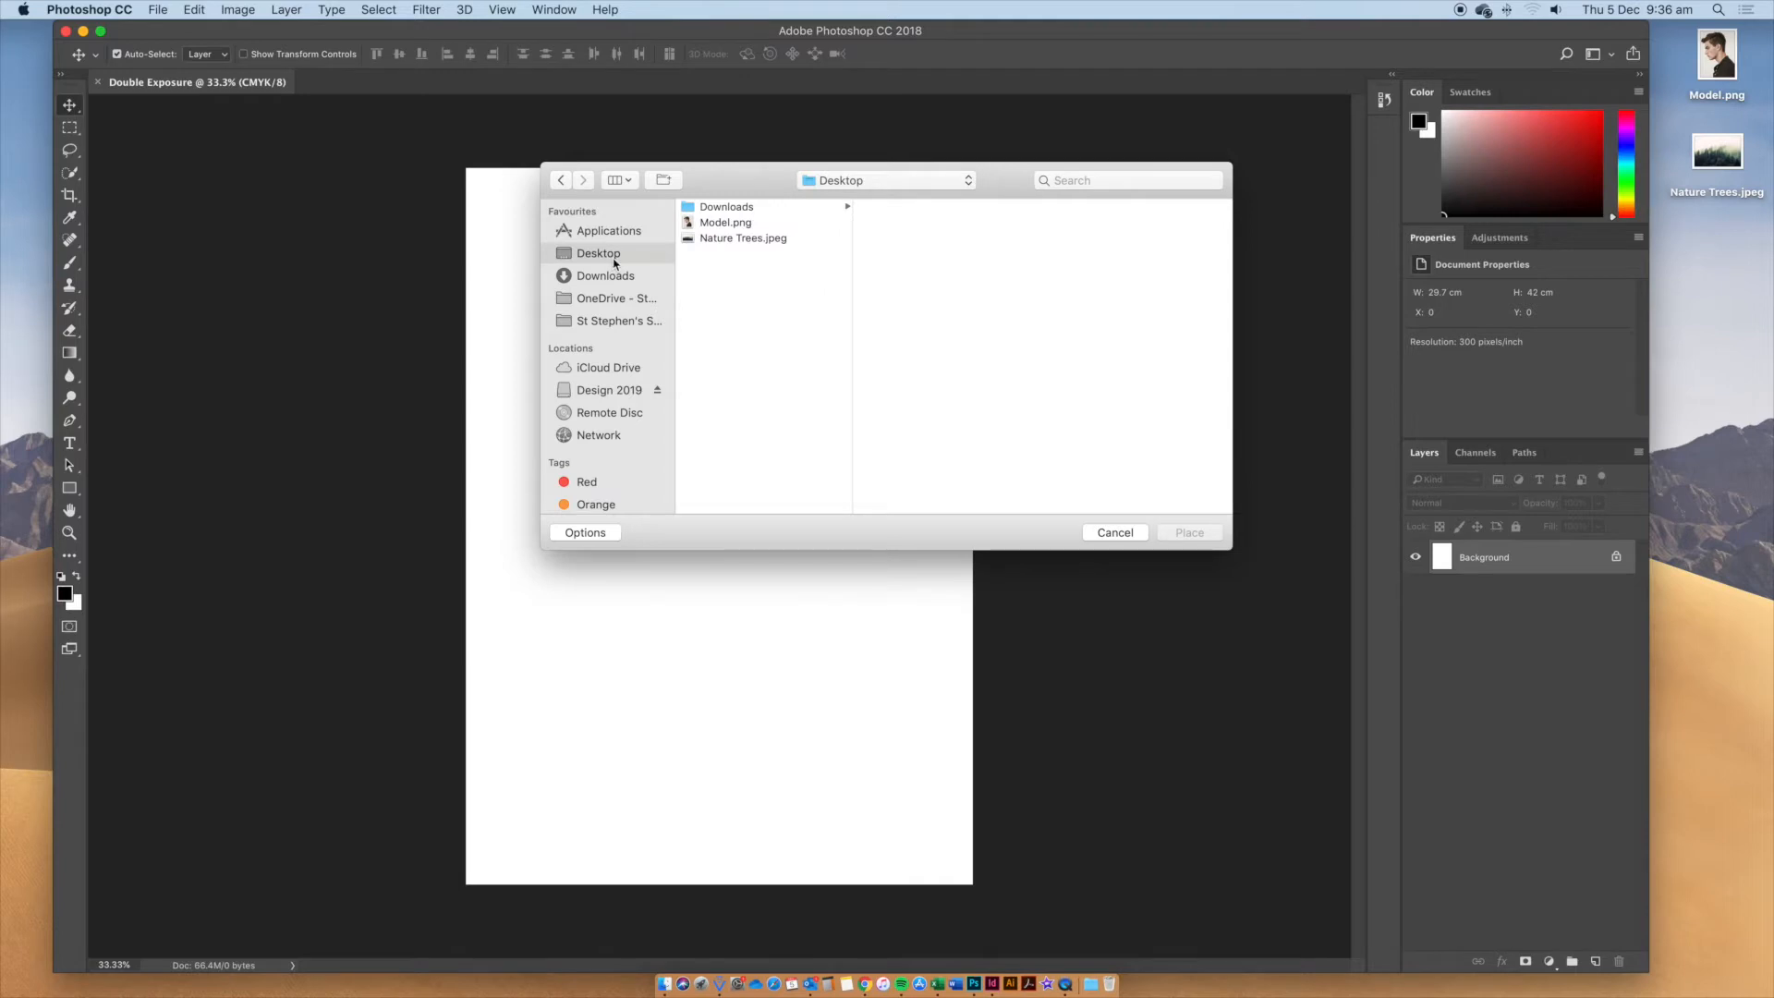
pyautogui.click(717, 227)
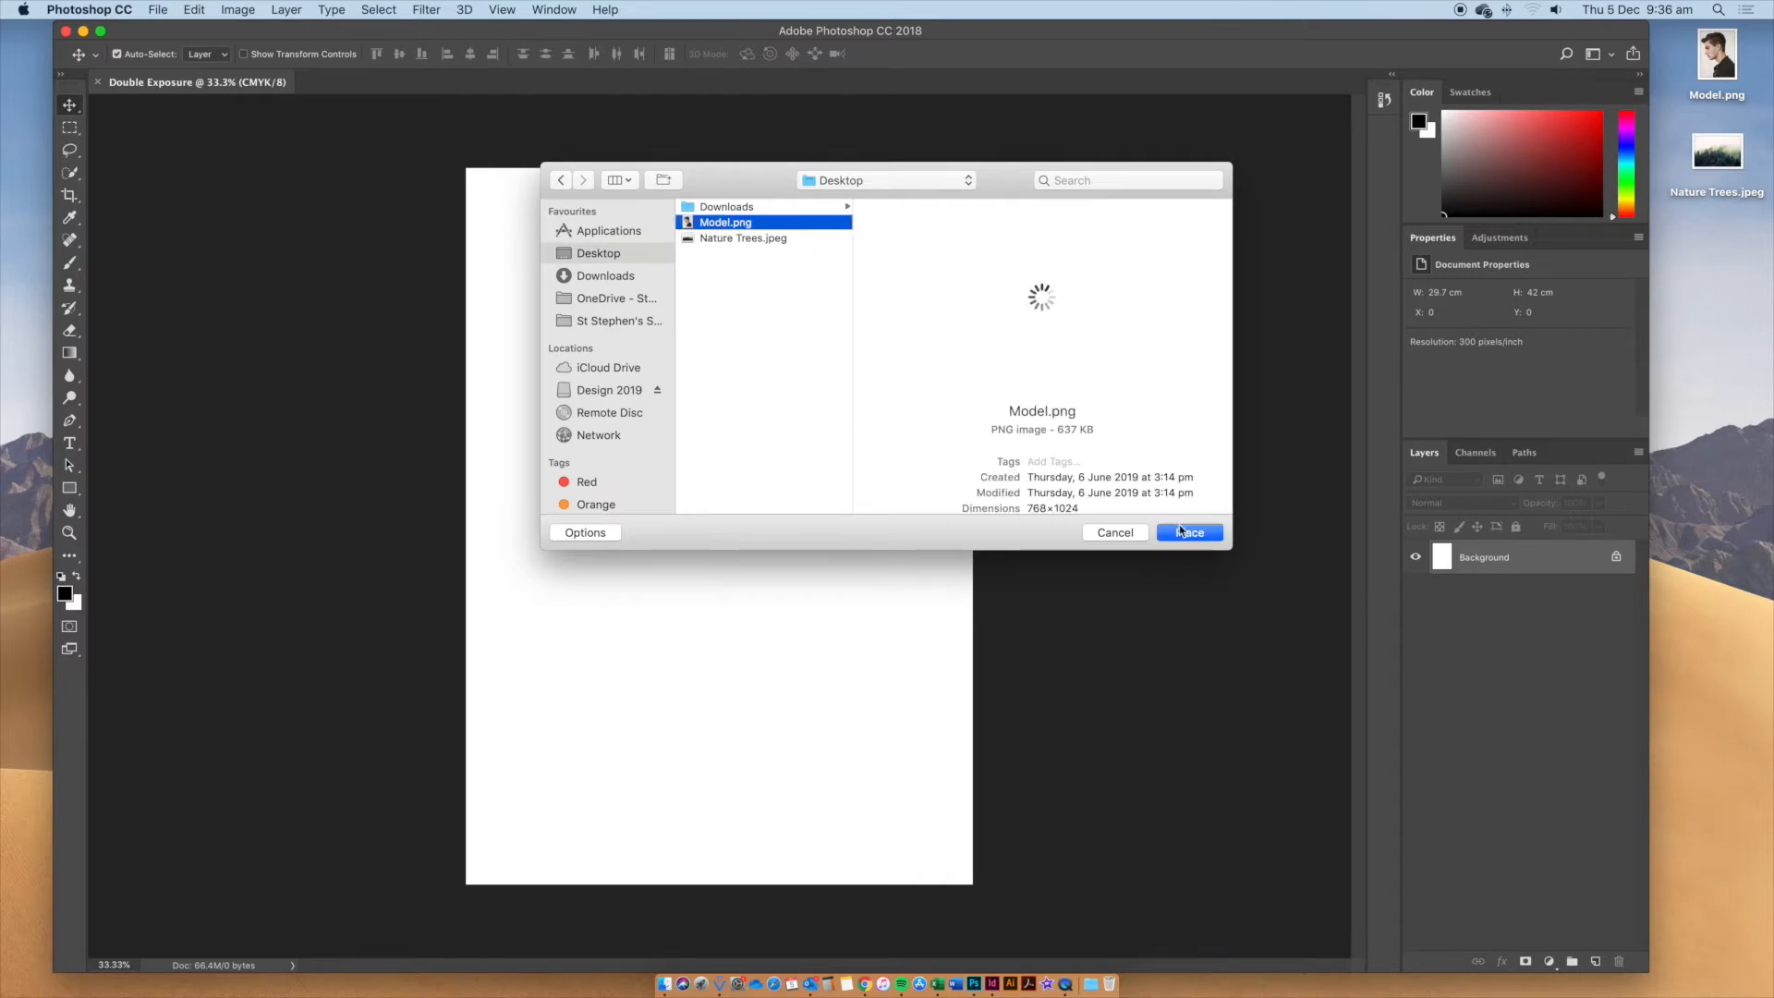
pyautogui.click(1203, 537)
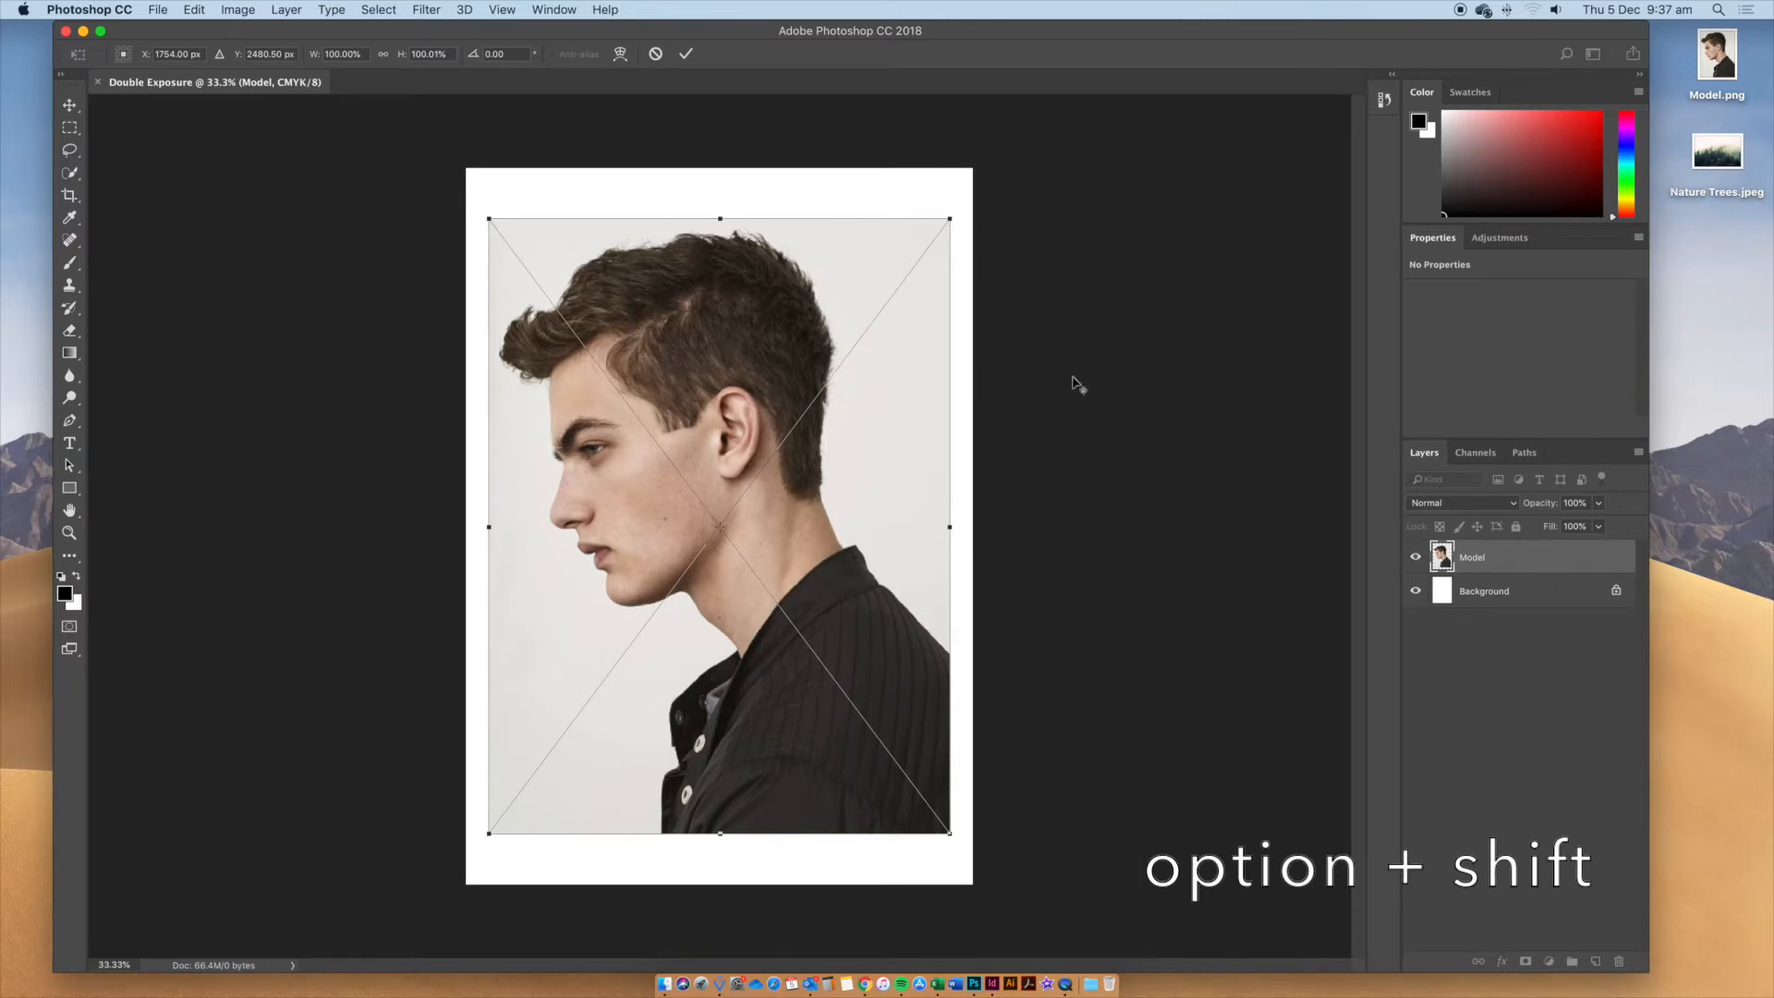
# Scale the model photo proportionally to about 107% and align it with the page's lower and right edges
pyautogui.moveTo(950, 219); pyautogui.dragTo(956, 215)
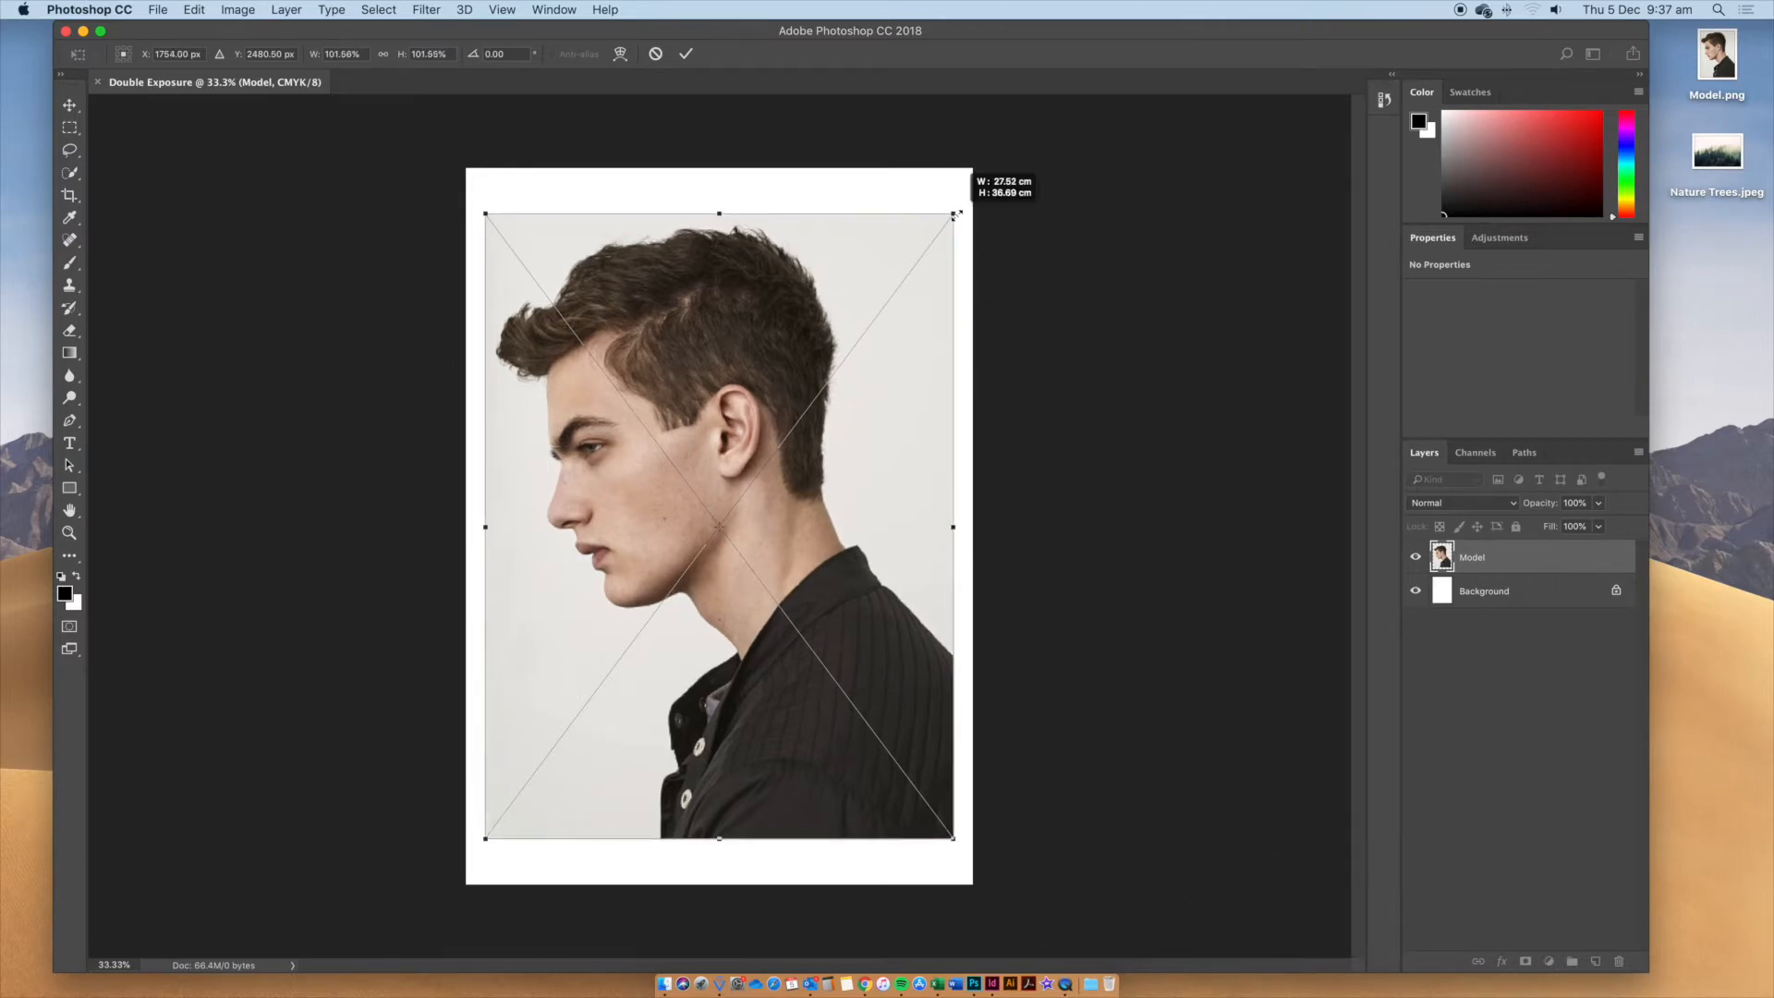
pyautogui.moveTo(957, 215); pyautogui.dragTo(973, 188)
pyautogui.moveTo(923, 253); pyautogui.dragTo(922, 272)
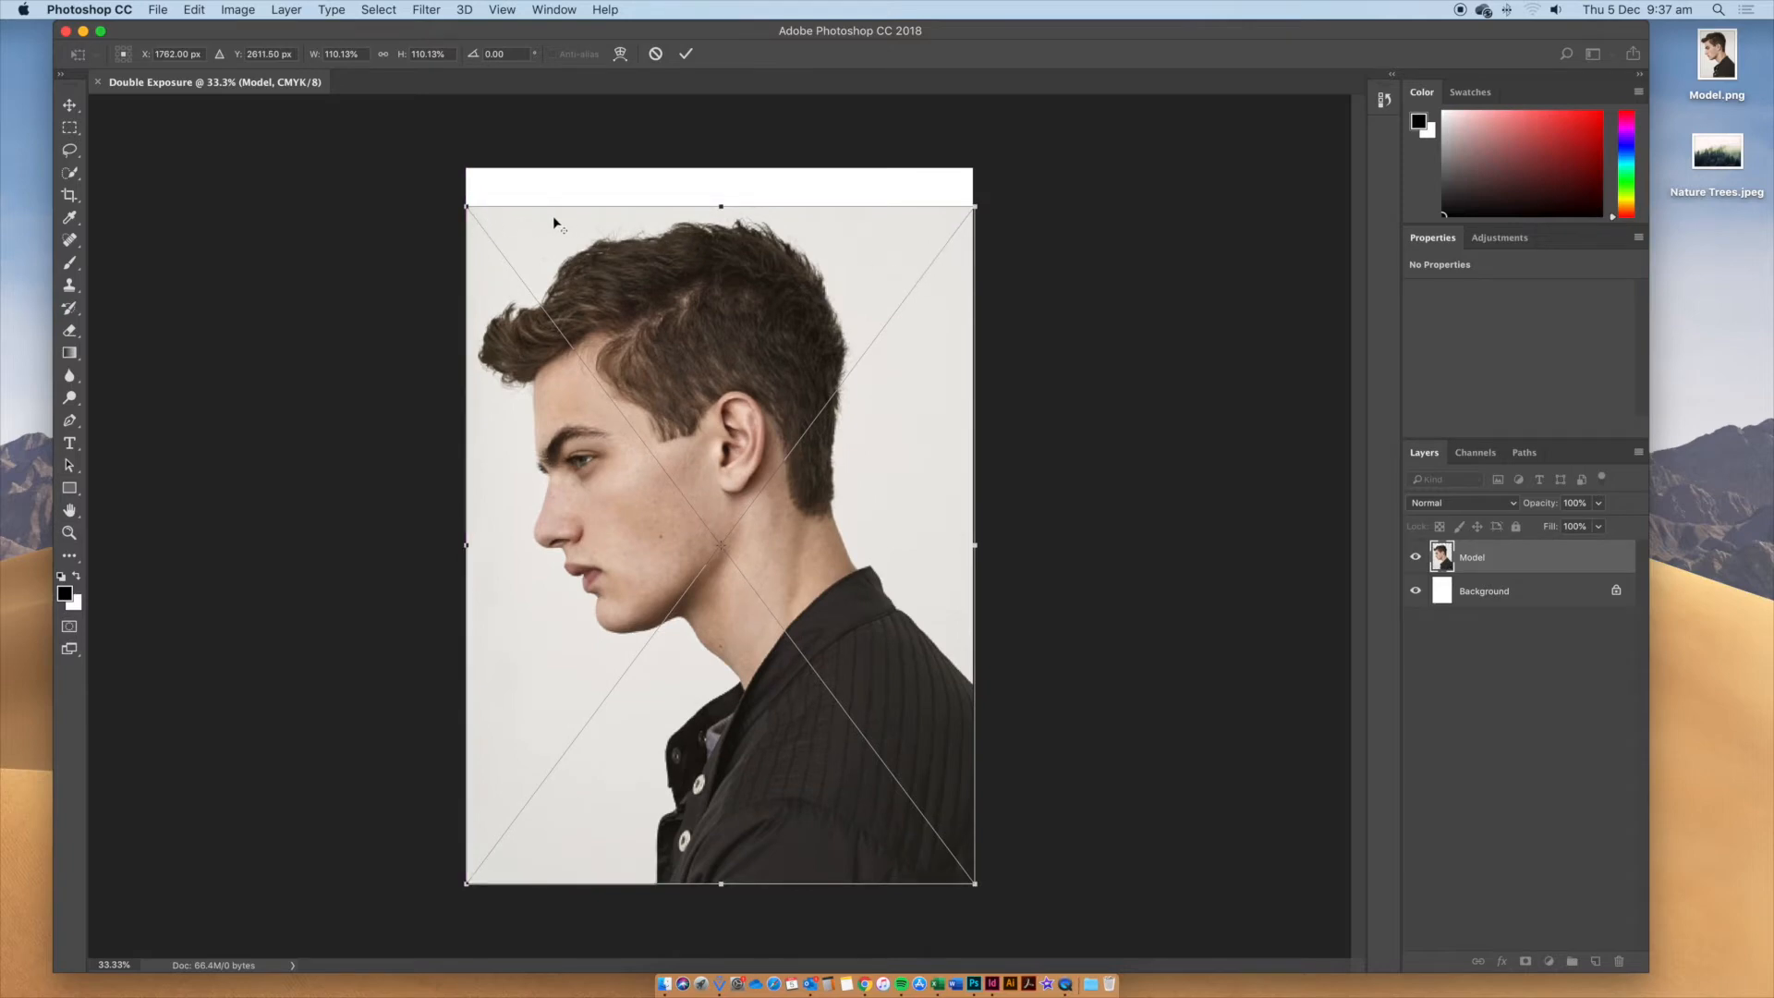
pyautogui.moveTo(468, 207); pyautogui.dragTo(474, 217)
pyautogui.moveTo(633, 263); pyautogui.dragTo(638, 275)
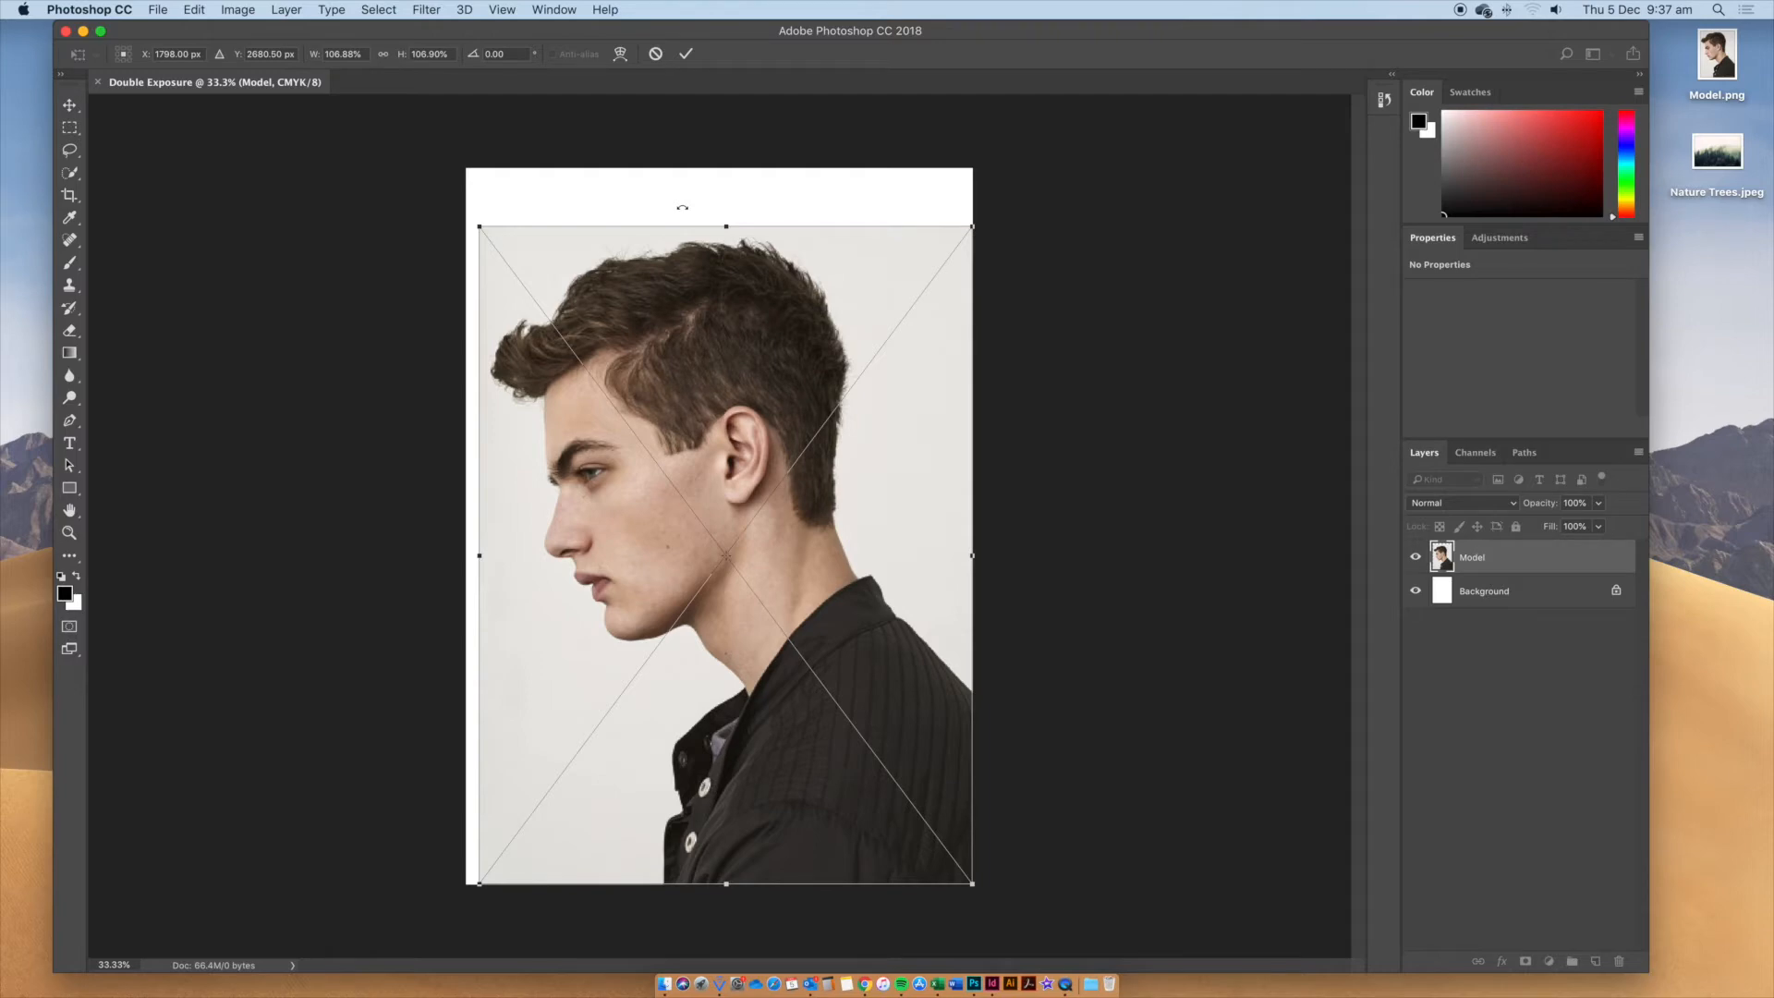
pyautogui.click(686, 58)
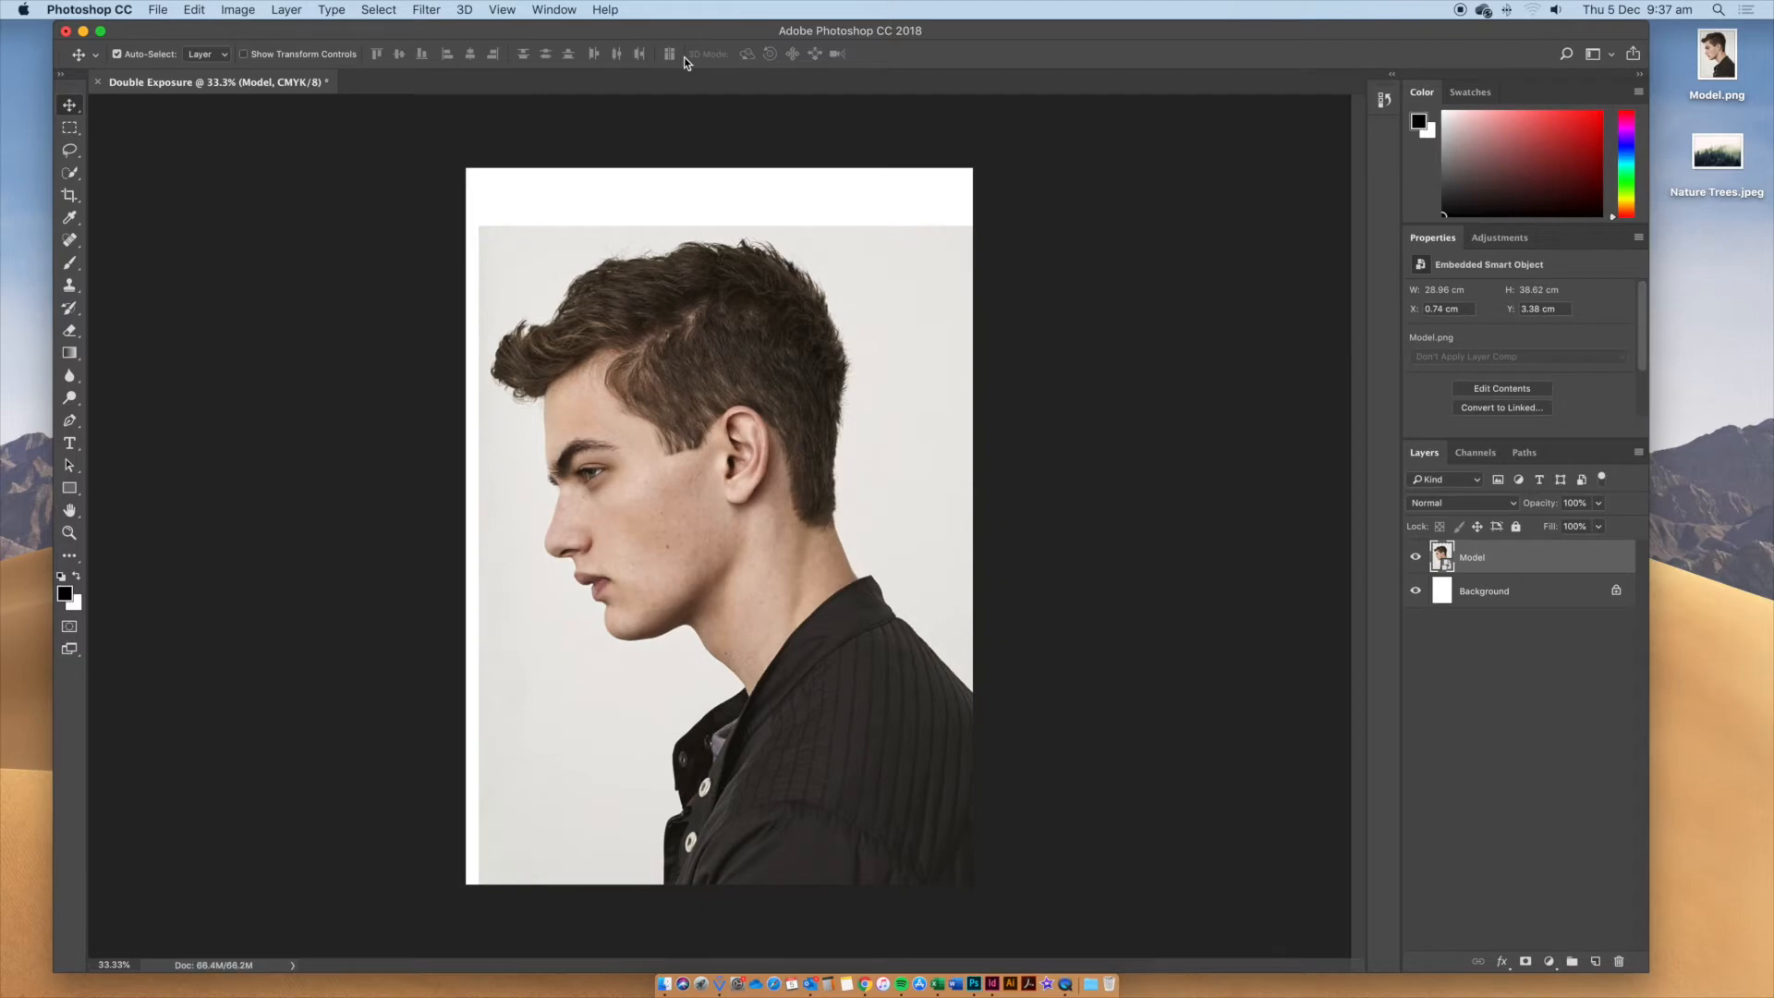
# Enter Free Transform on the placed Model layer and exit it
pyautogui.click(238, 9)
pyautogui.click(235, 11)
pyautogui.click(191, 10)
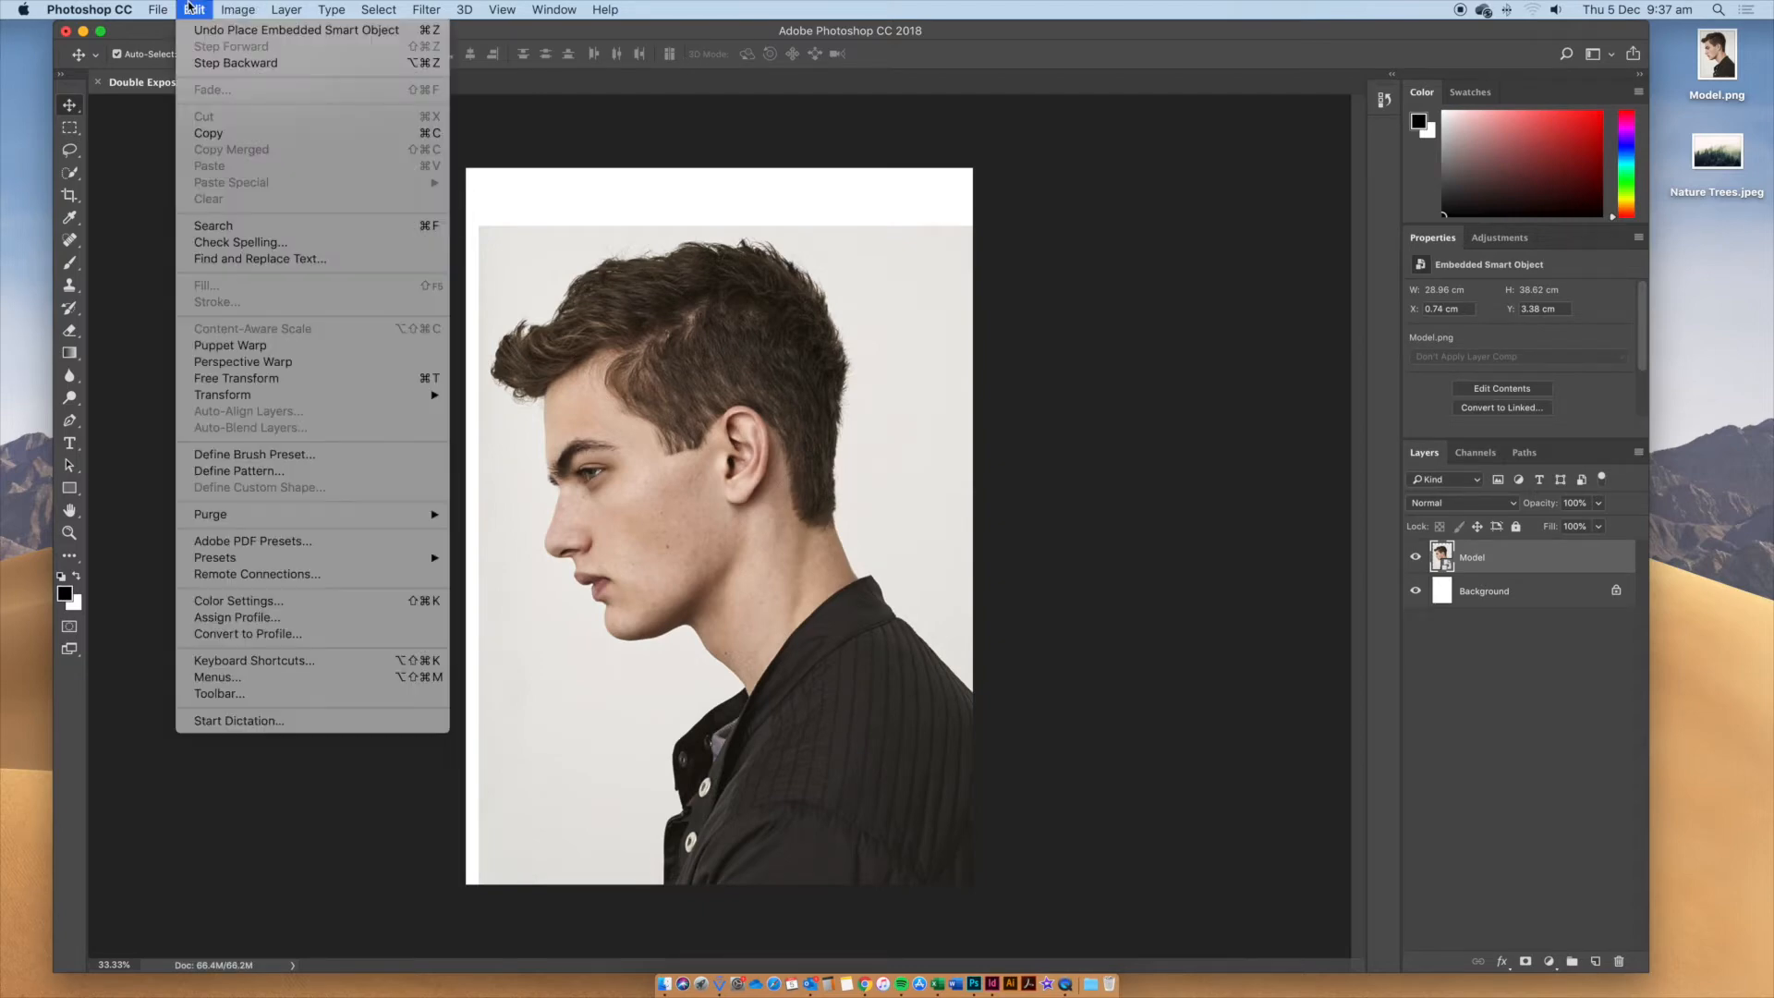
pyautogui.click(319, 380)
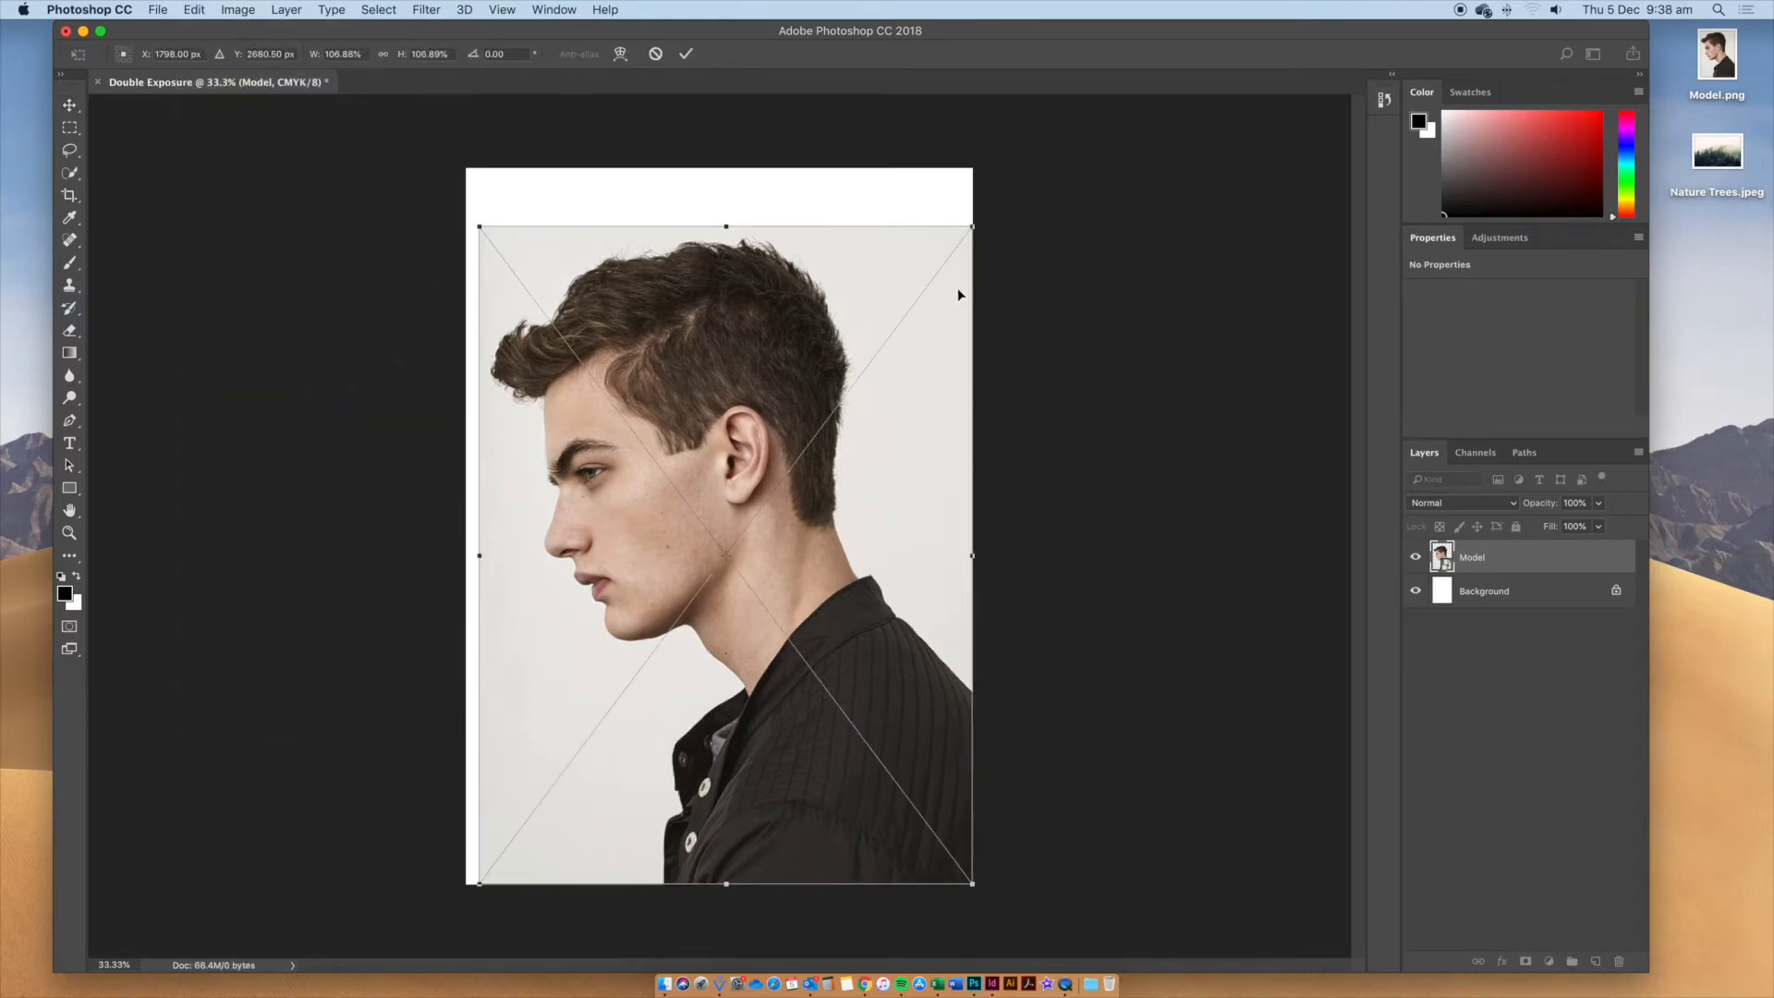
pyautogui.press('Return')
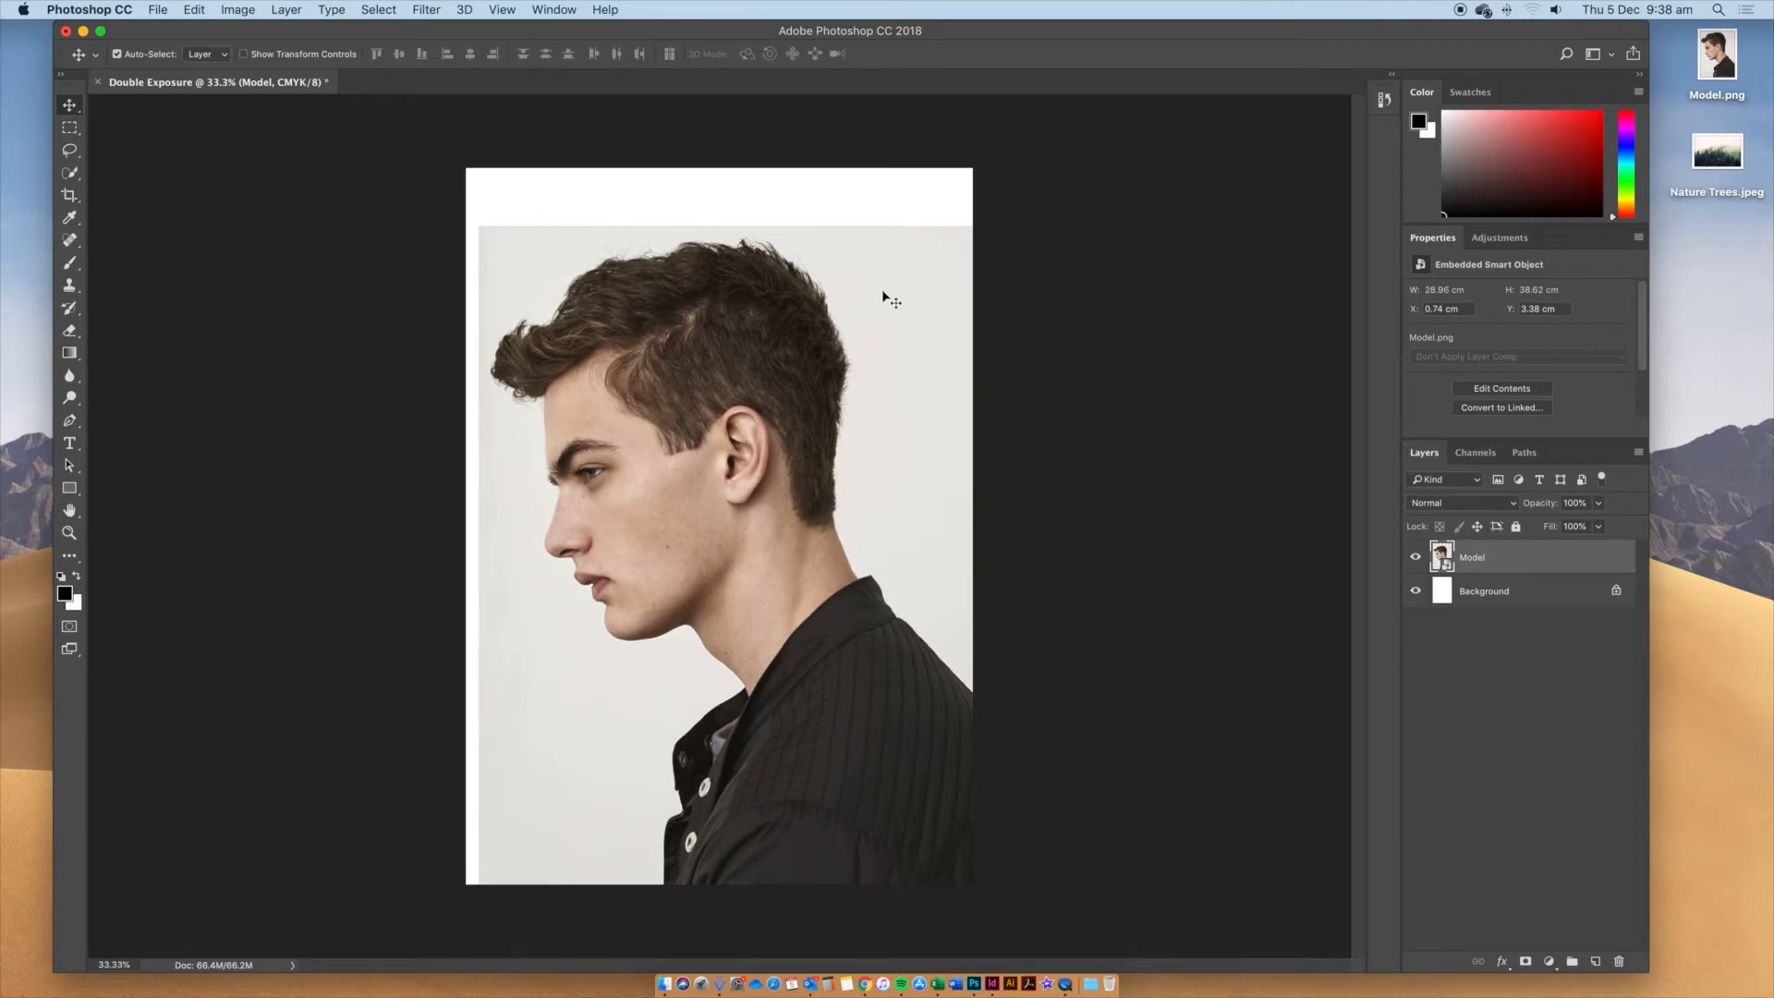
# Place Nature Trees.jpeg from the Desktop as an embedded image above the Model layer
pyautogui.click(158, 10)
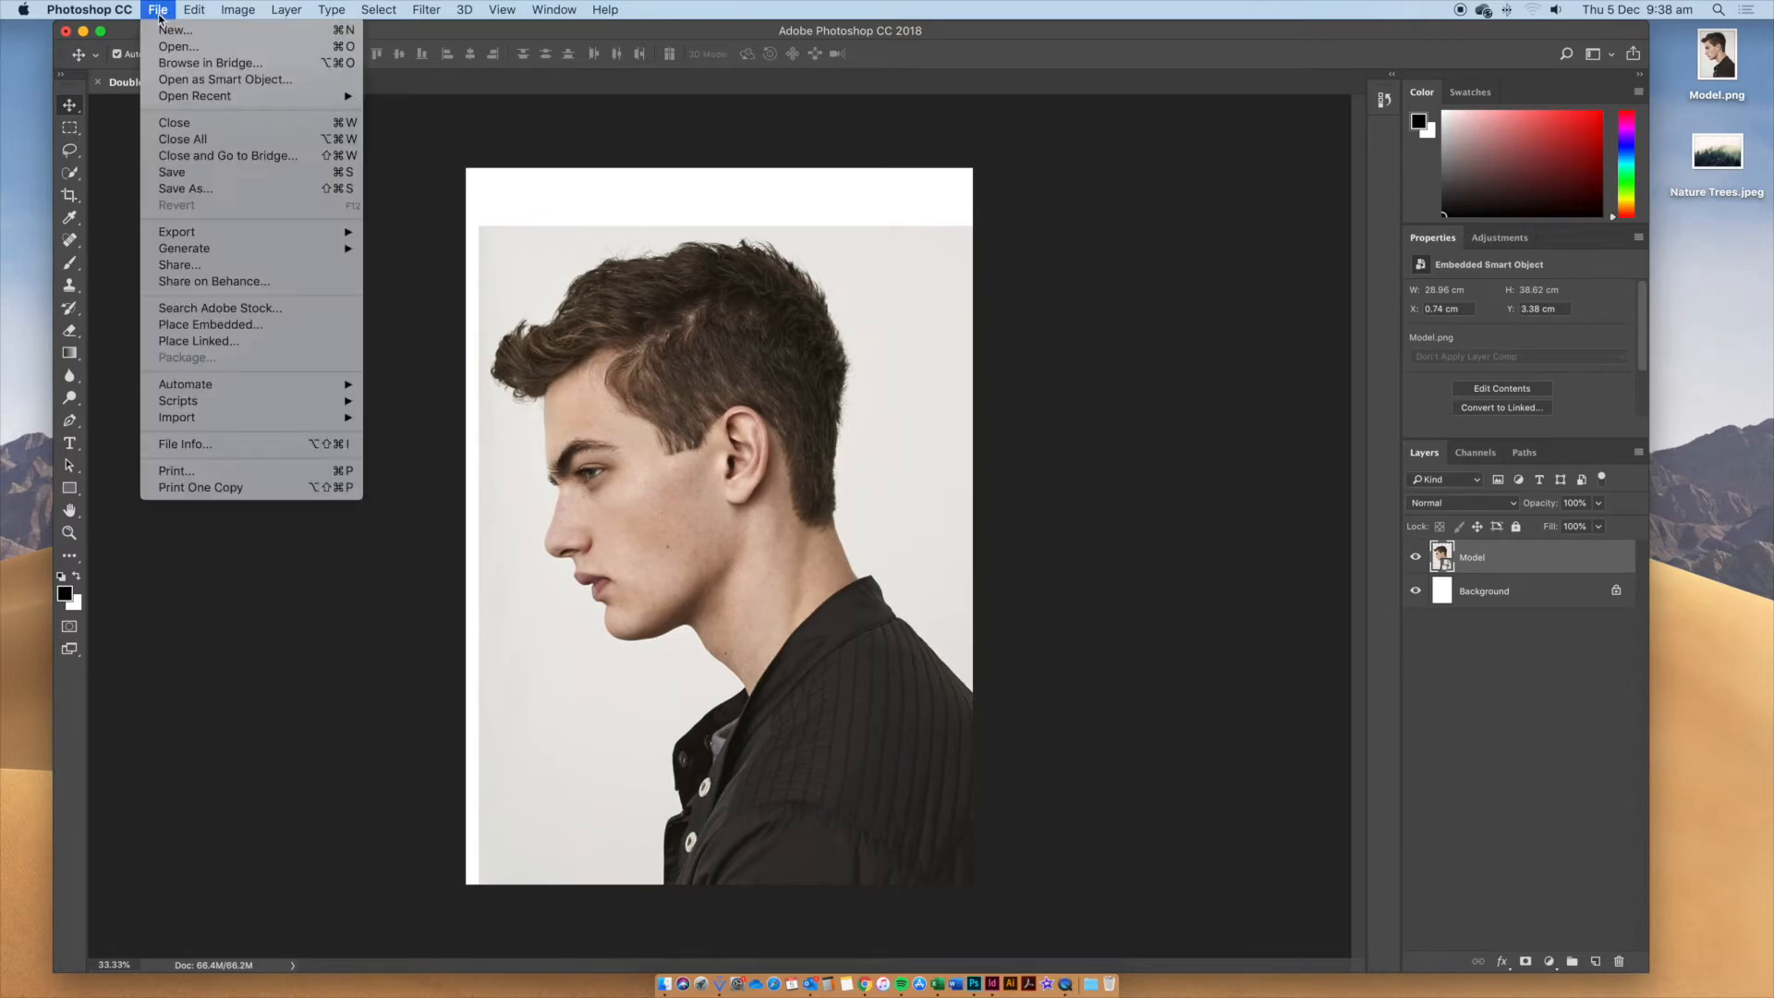
pyautogui.click(232, 325)
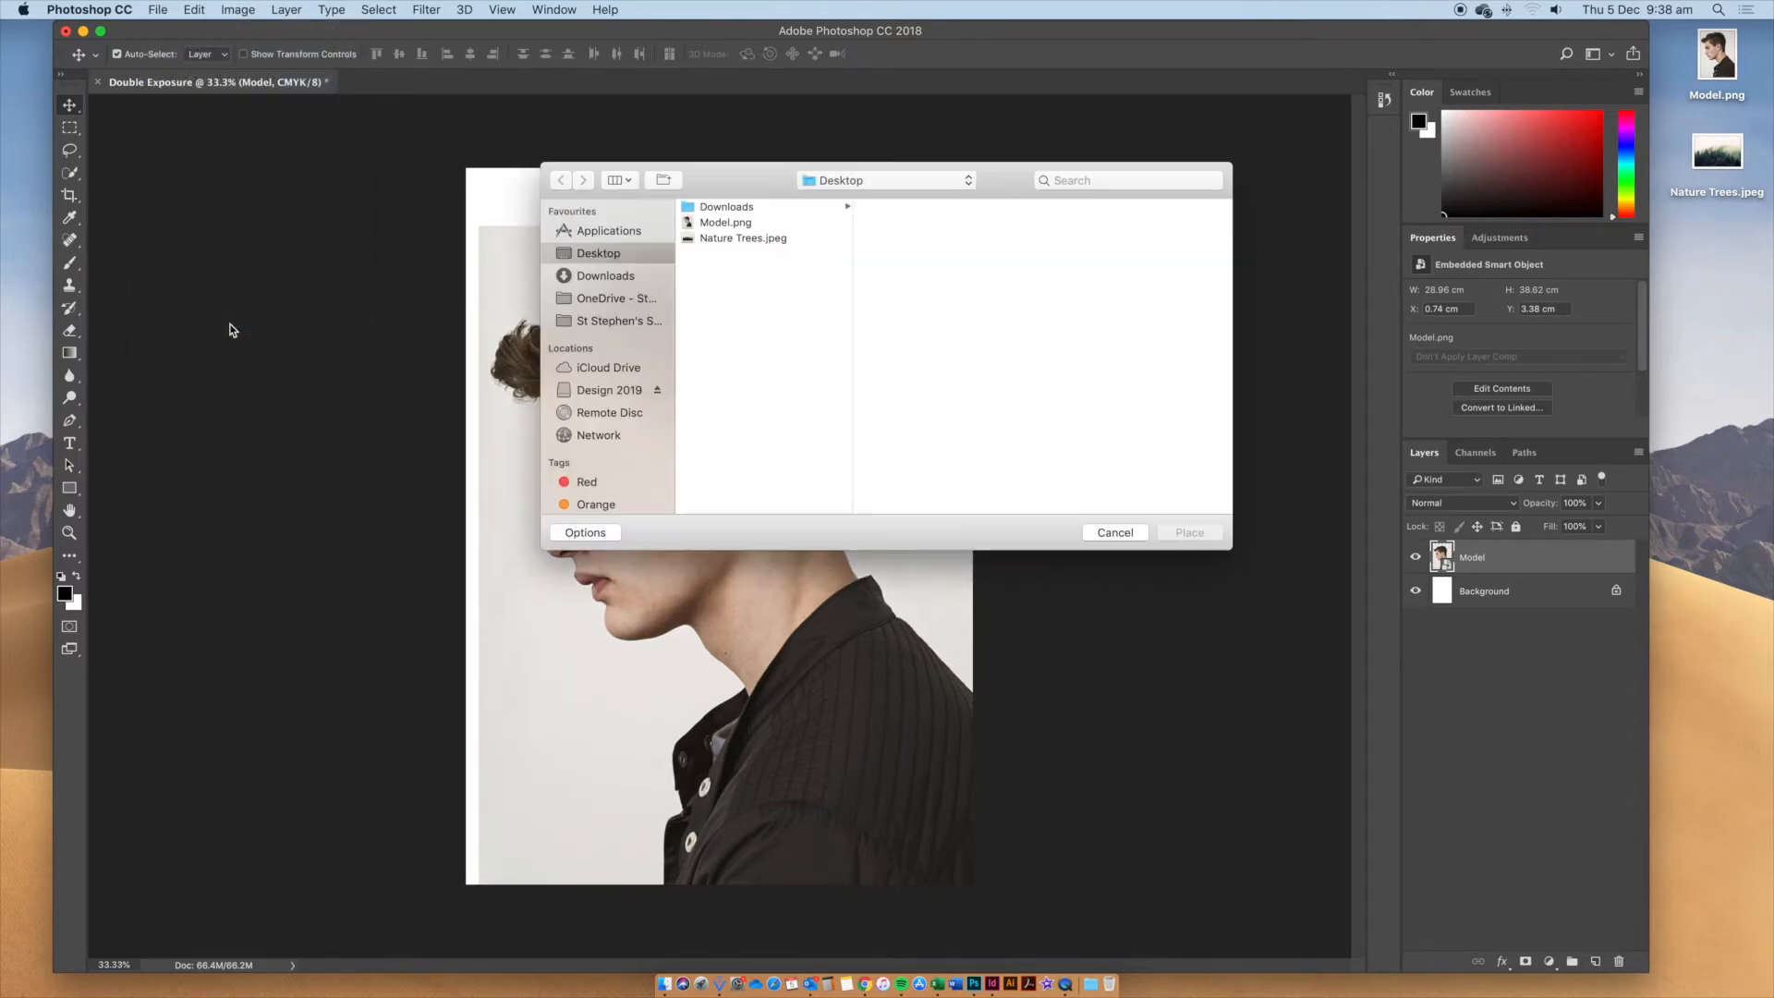
pyautogui.click(749, 240)
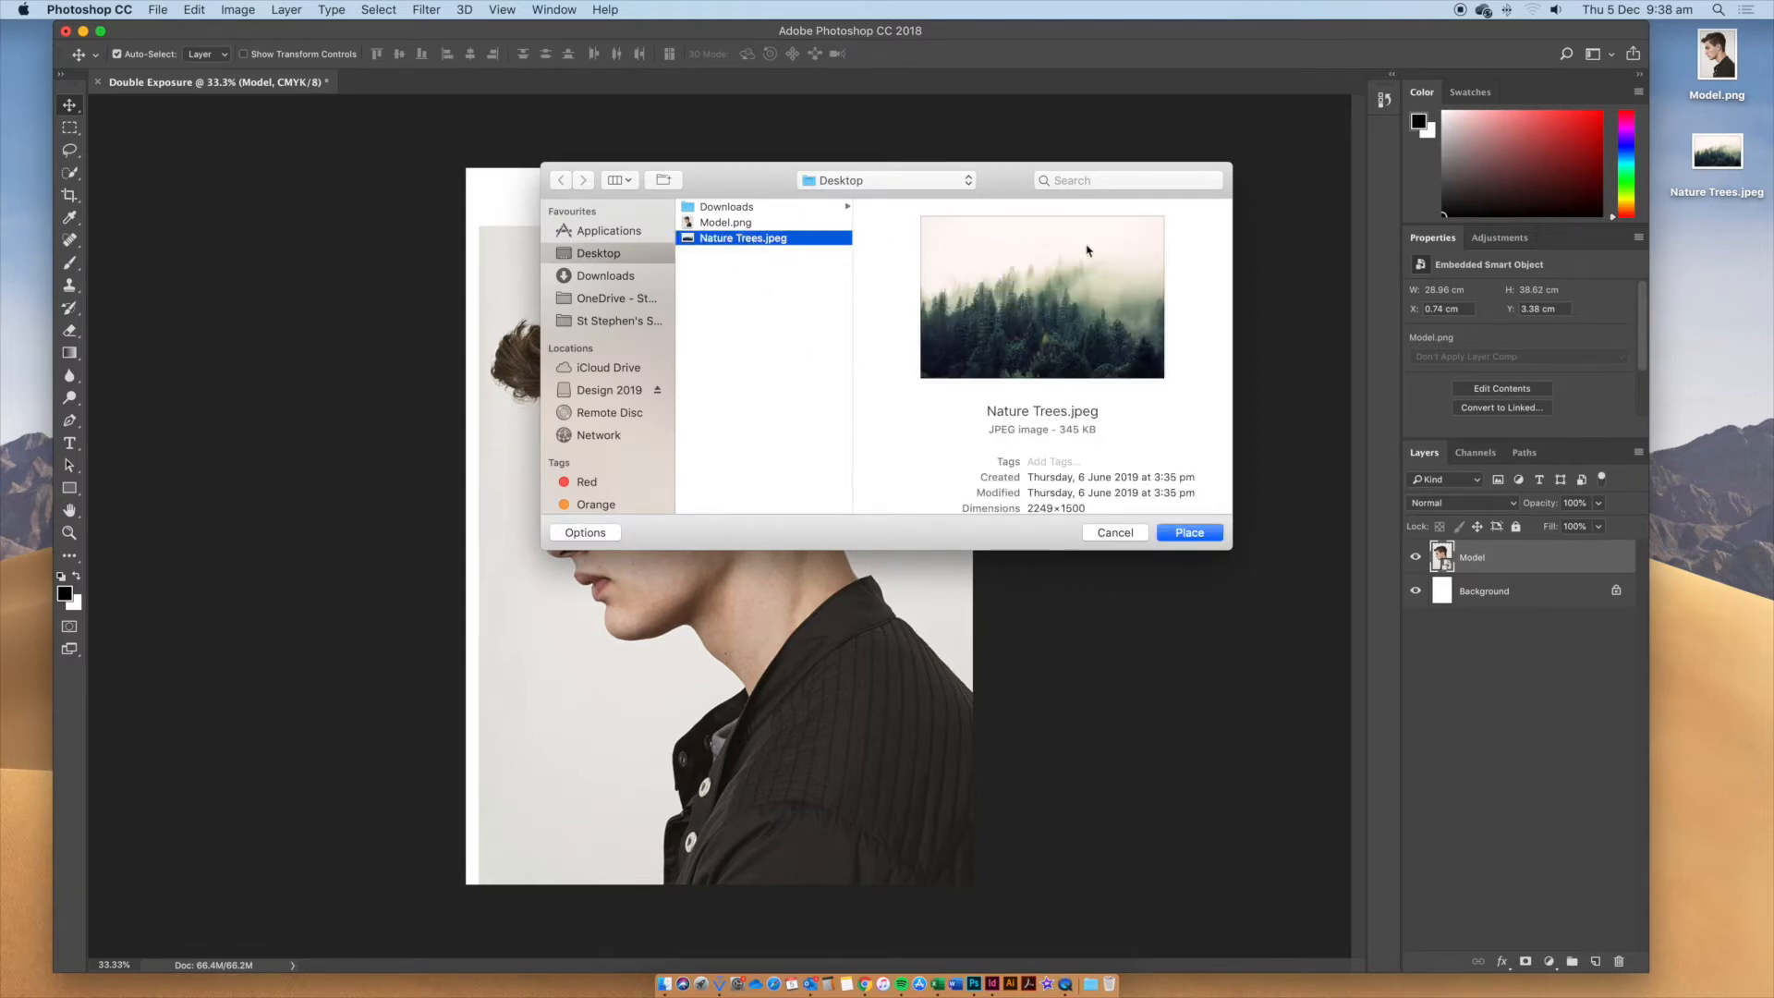
pyautogui.click(1185, 540)
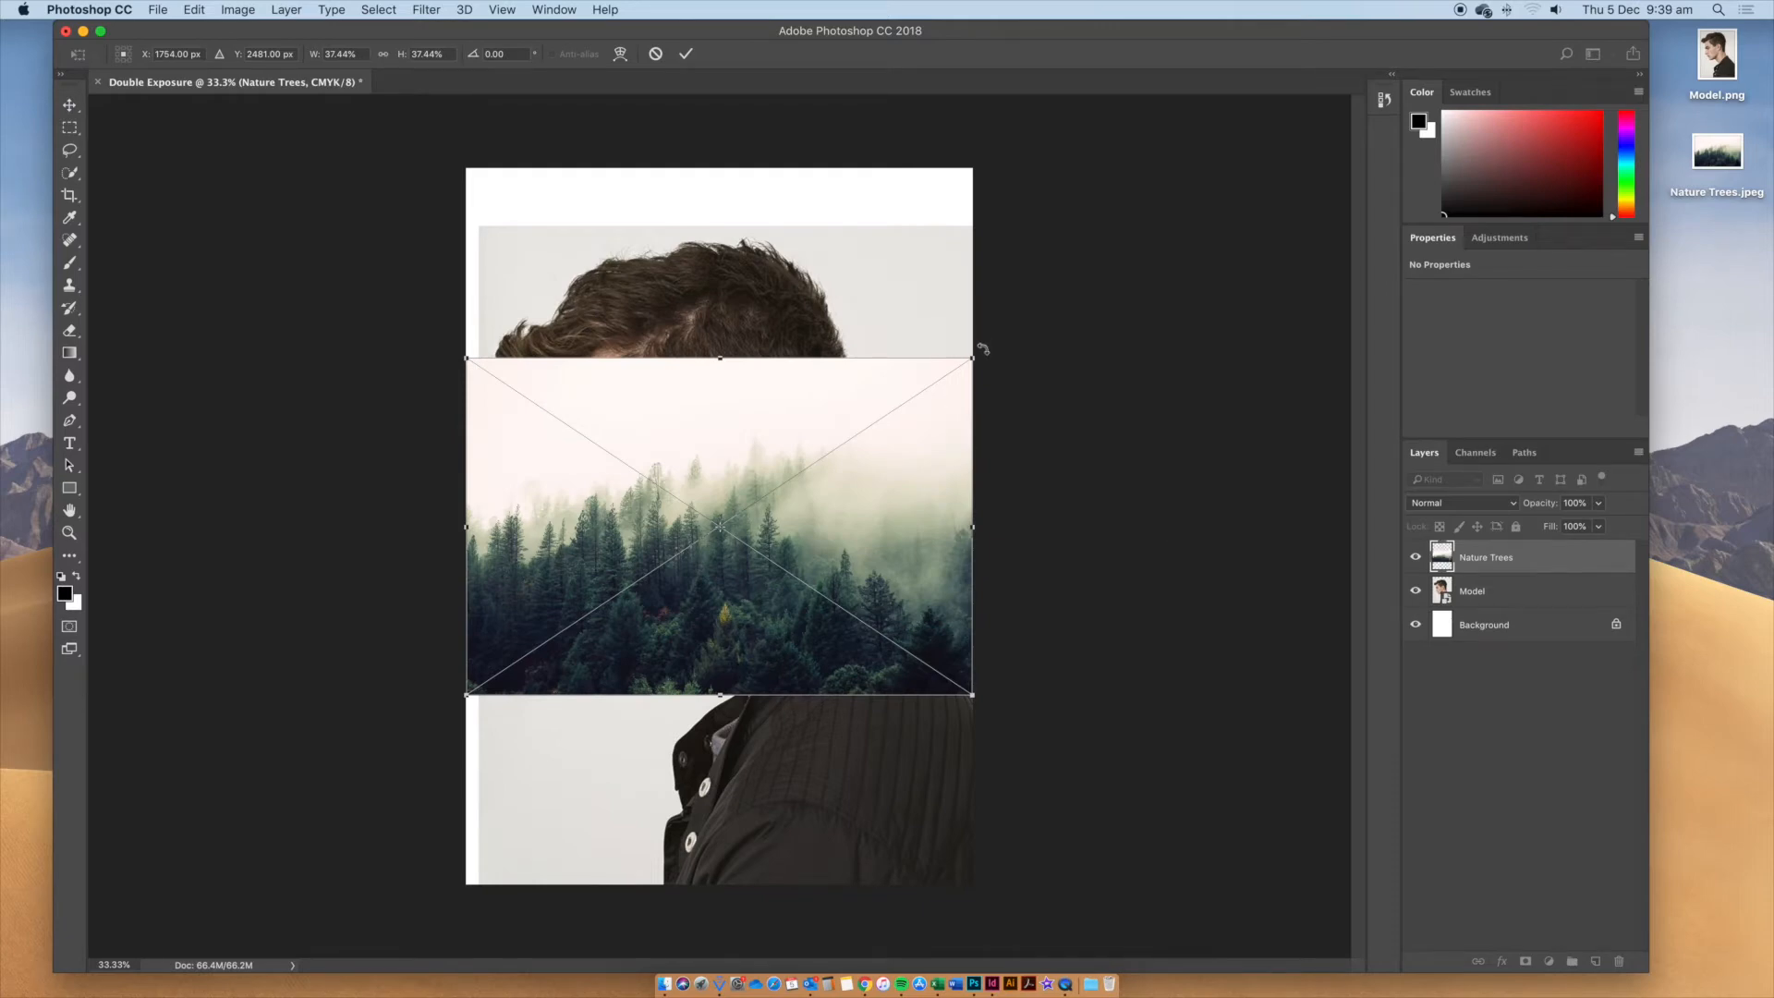
# Enlarge the trees image to about 71%, rotate it -15° and position it over the lower part of the model
pyautogui.moveTo(983, 350); pyautogui.dragTo(976, 197)
pyautogui.moveTo(936, 373); pyautogui.dragTo(934, 483)
pyautogui.moveTo(986, 393)
pyautogui.mouseDown()
pyautogui.moveTo(1062, 219)
pyautogui.moveTo(989, 402)
pyautogui.mouseUp()
pyautogui.moveTo(1105, 277); pyautogui.dragTo(1187, 127)
pyautogui.moveTo(1099, 338); pyautogui.dragTo(1132, 382)
pyautogui.moveTo(395, 425); pyautogui.dragTo(324, 359)
pyautogui.moveTo(878, 388); pyautogui.dragTo(904, 398)
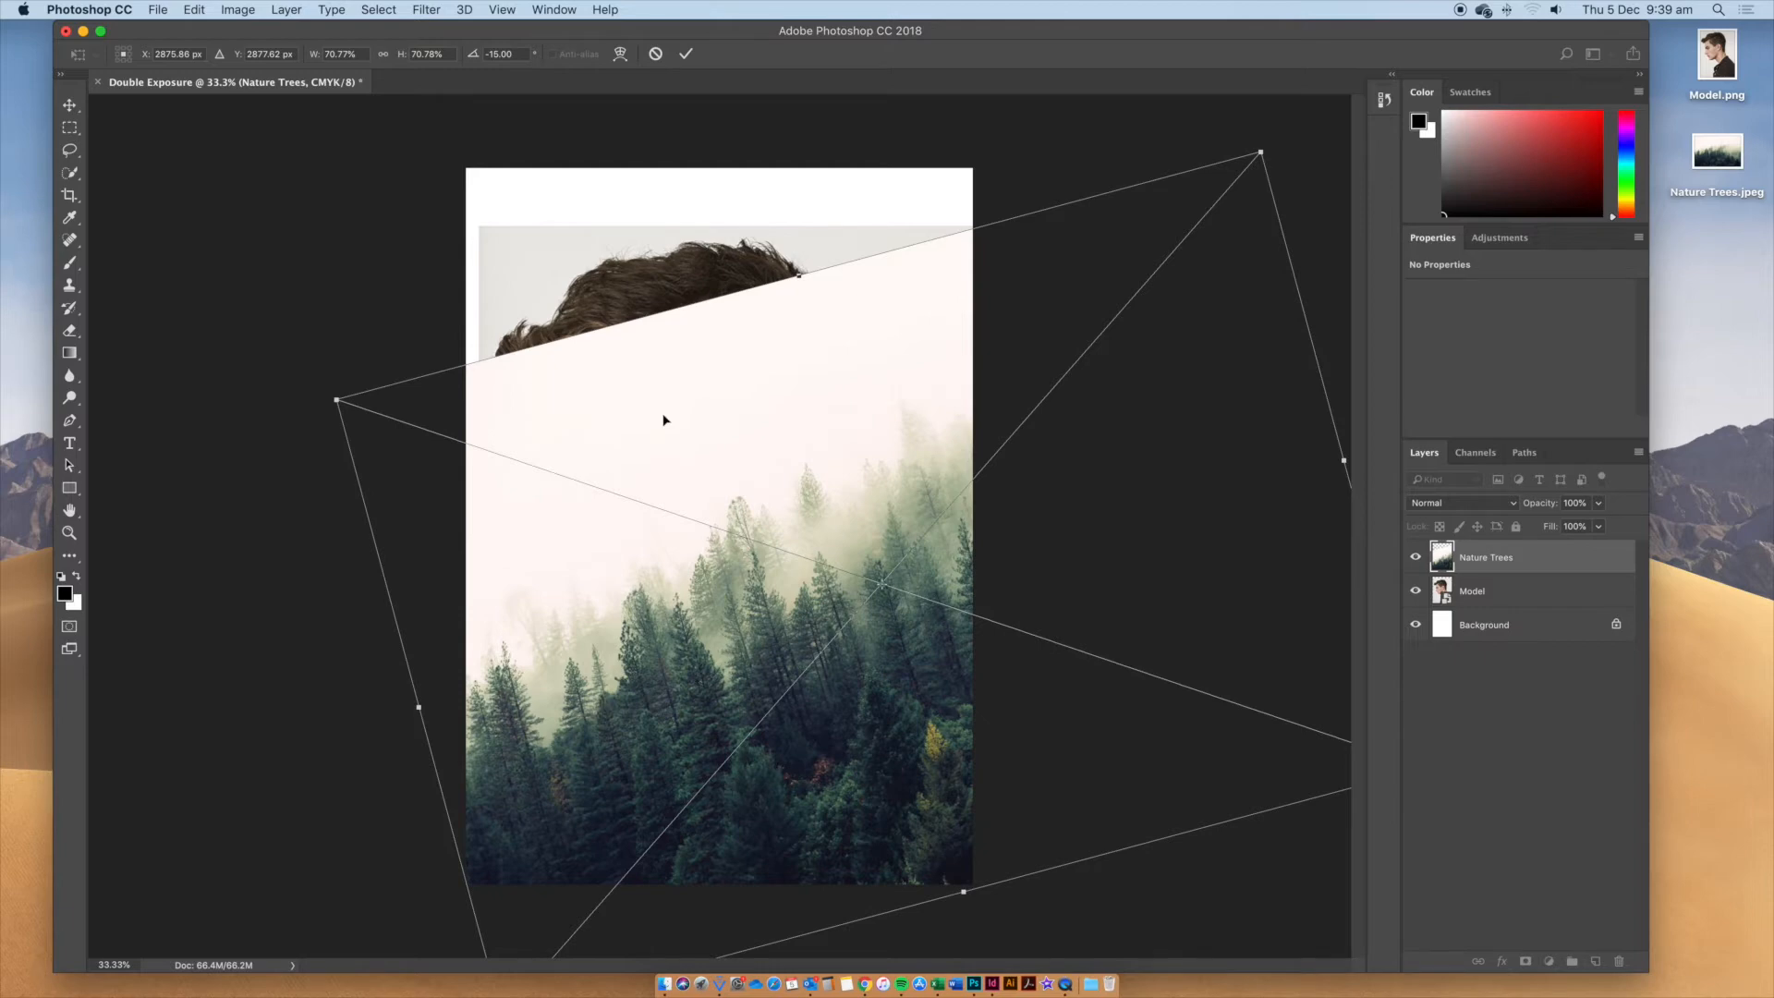
# Lower the Nature Trees layer's opacity to 42% and enlarge the image to about 74.5% over the model's head
pyautogui.click(1599, 504)
pyautogui.moveTo(1600, 524); pyautogui.dragTo(1555, 532)
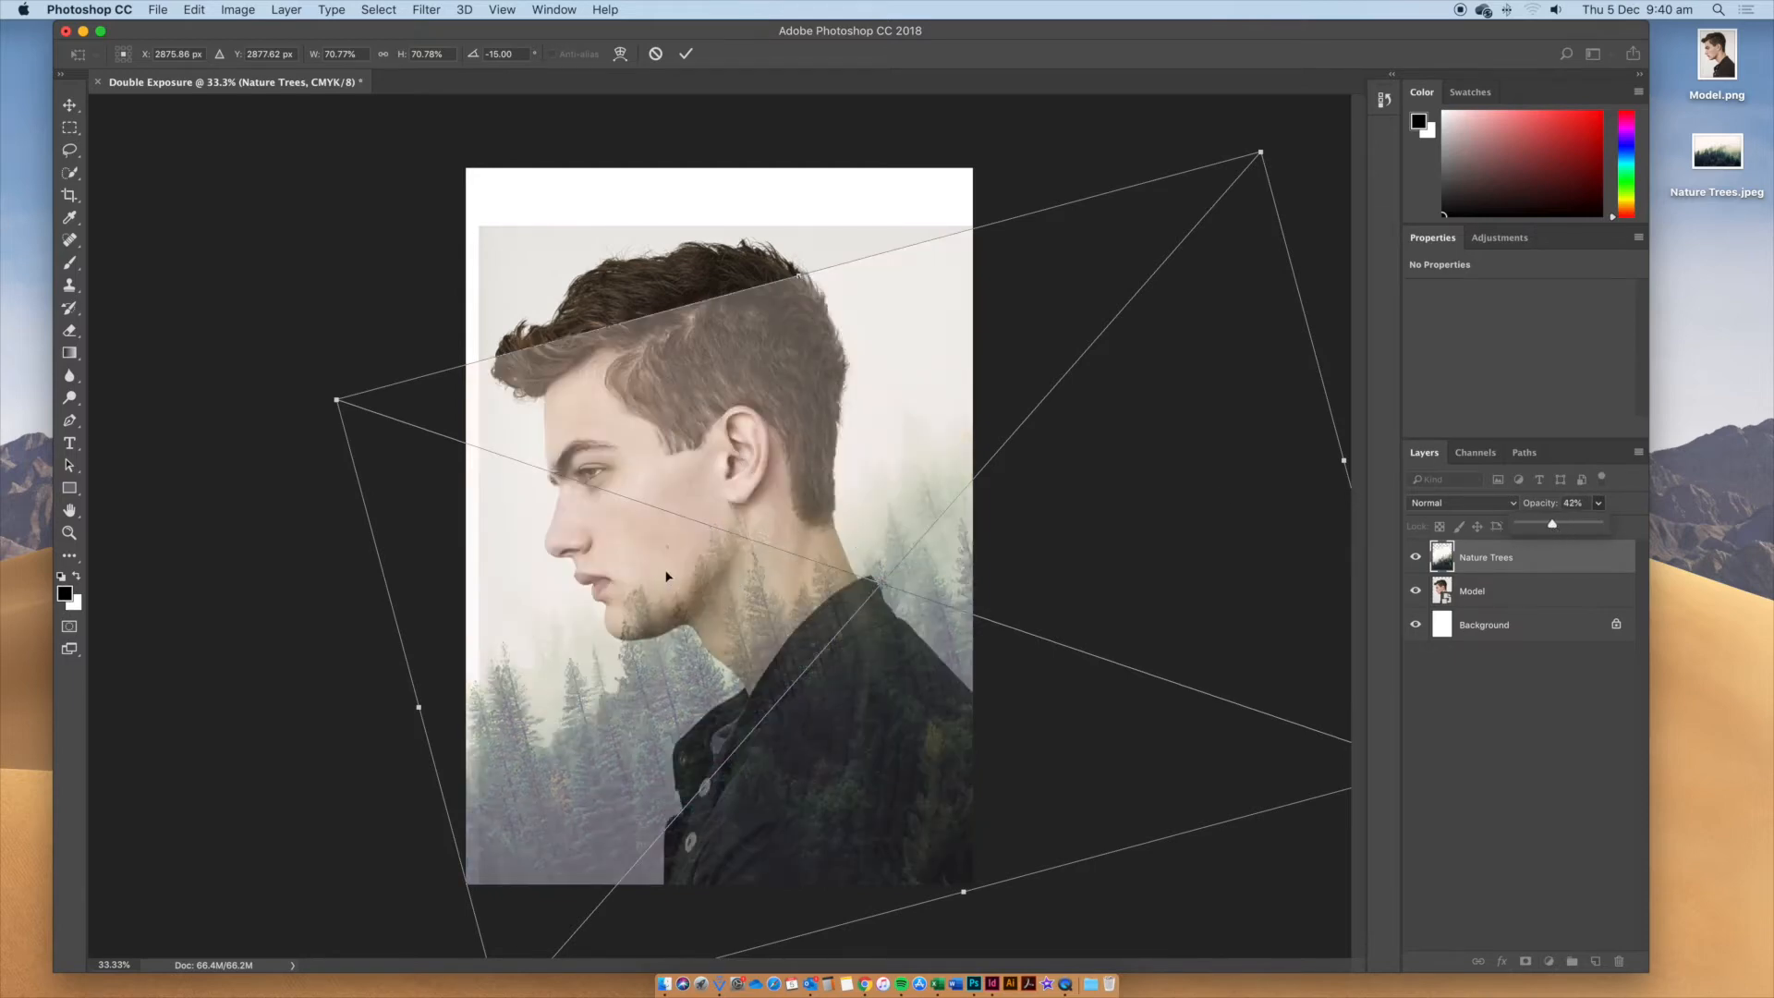
pyautogui.moveTo(1262, 152); pyautogui.dragTo(1302, 105)
pyautogui.moveTo(1146, 270); pyautogui.dragTo(1150, 271)
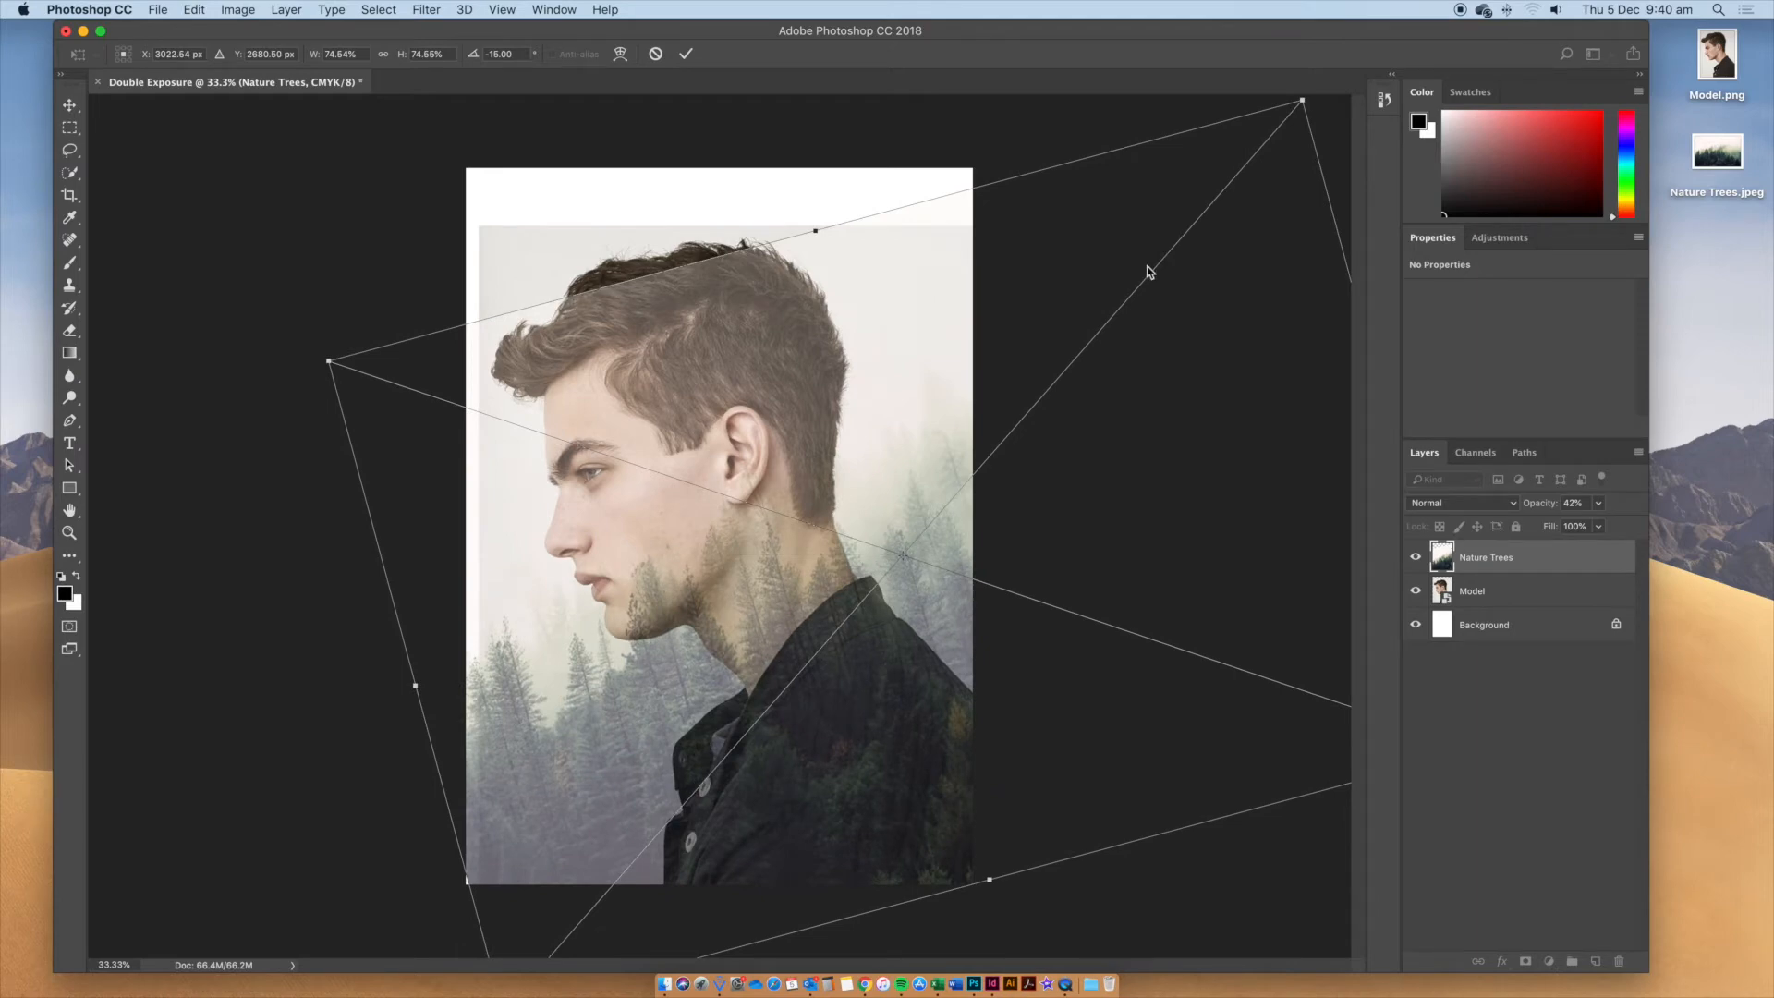
pyautogui.press('Return')
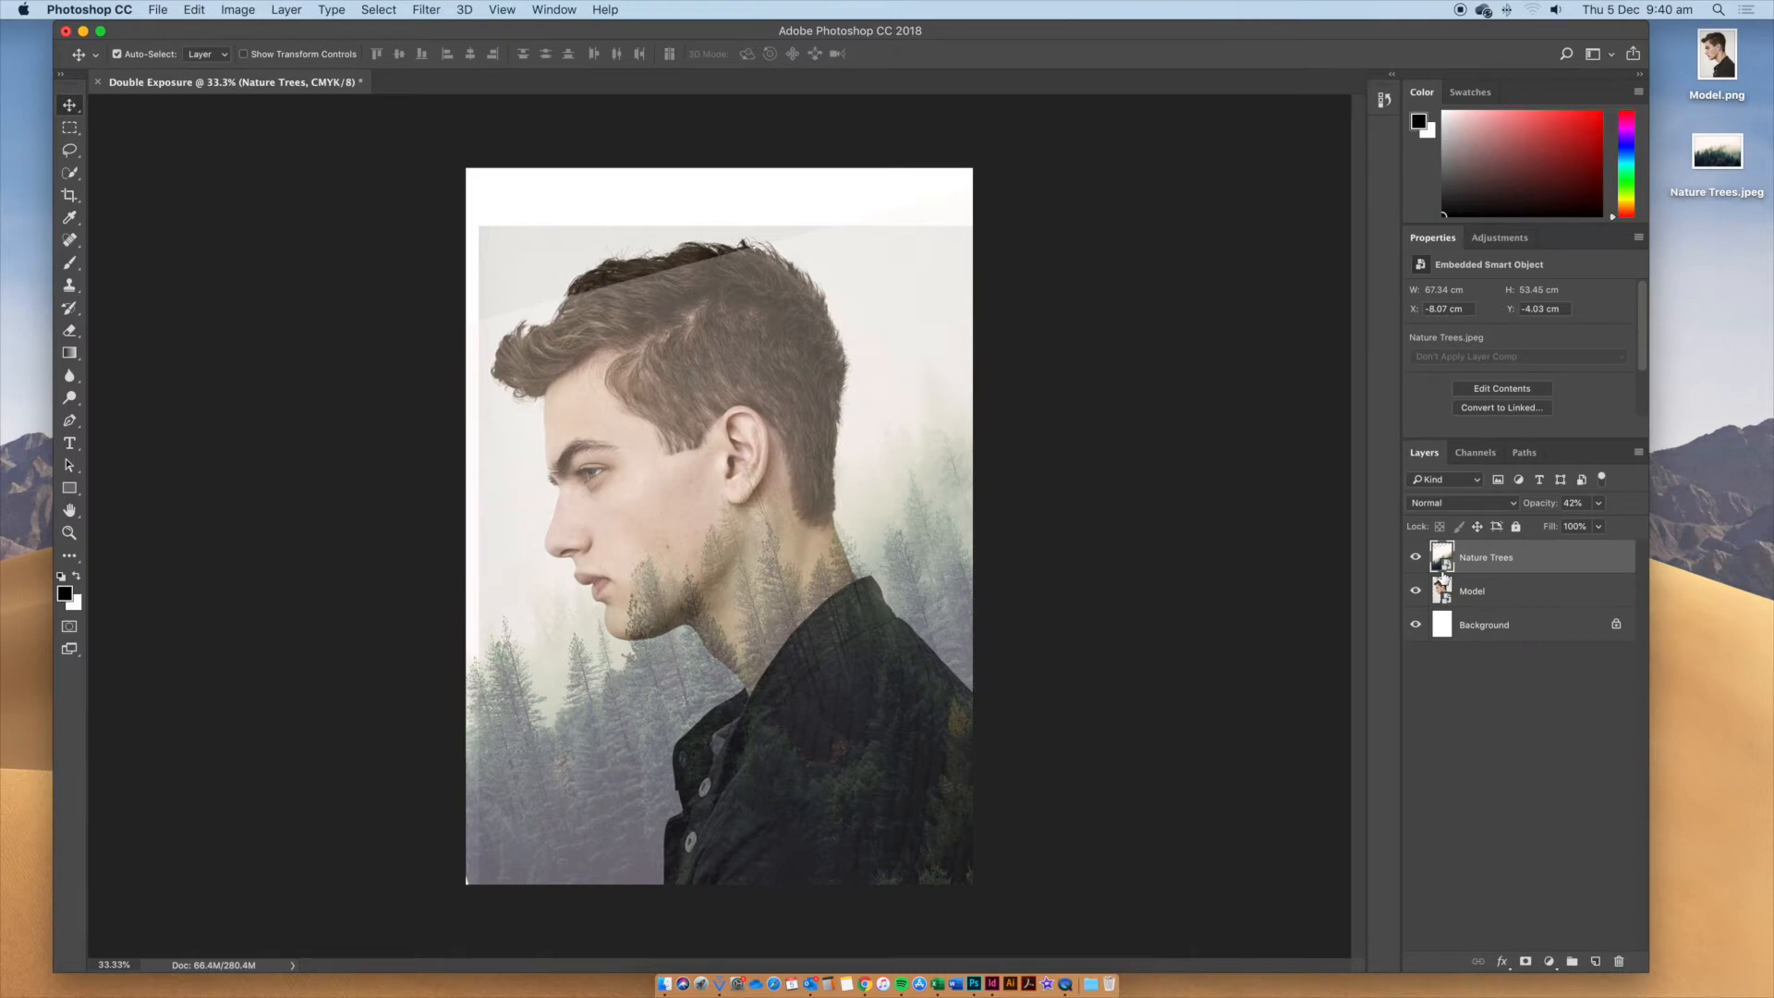
# Rasterize the Nature Trees and Model layers together
pyautogui.keyDown('shift'); pyautogui.click(1548, 599); pyautogui.keyUp('shift')
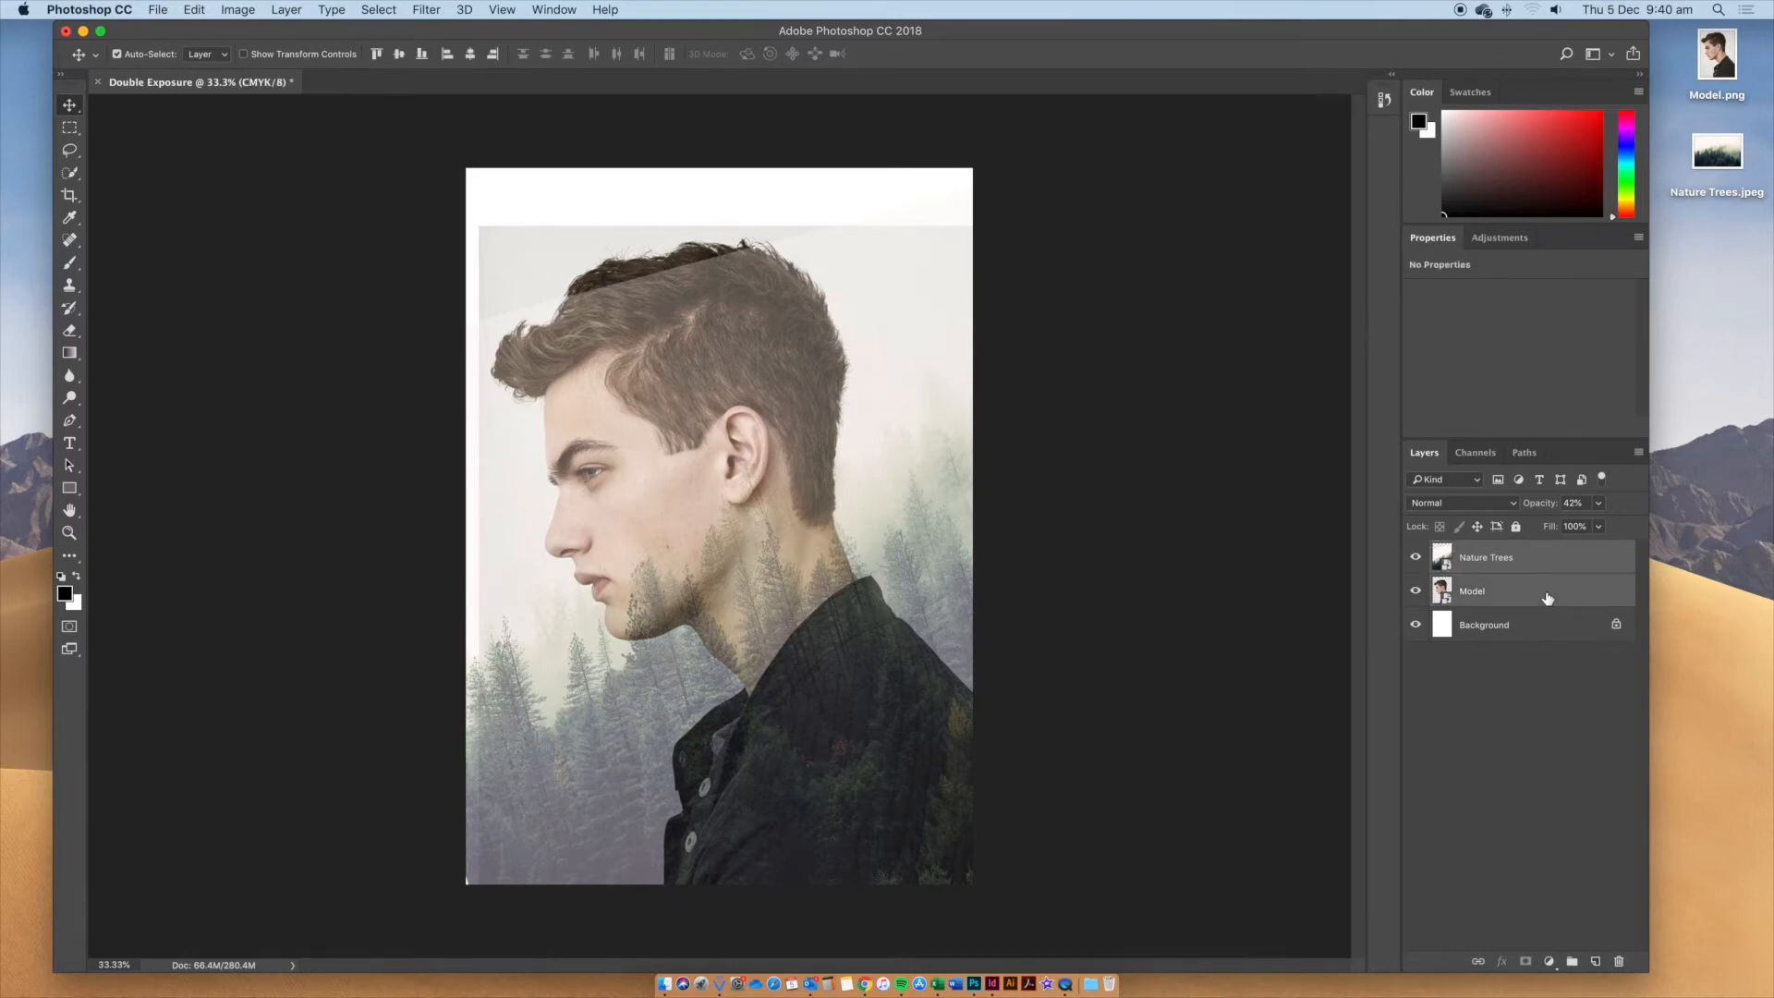
pyautogui.rightClick(1517, 591)
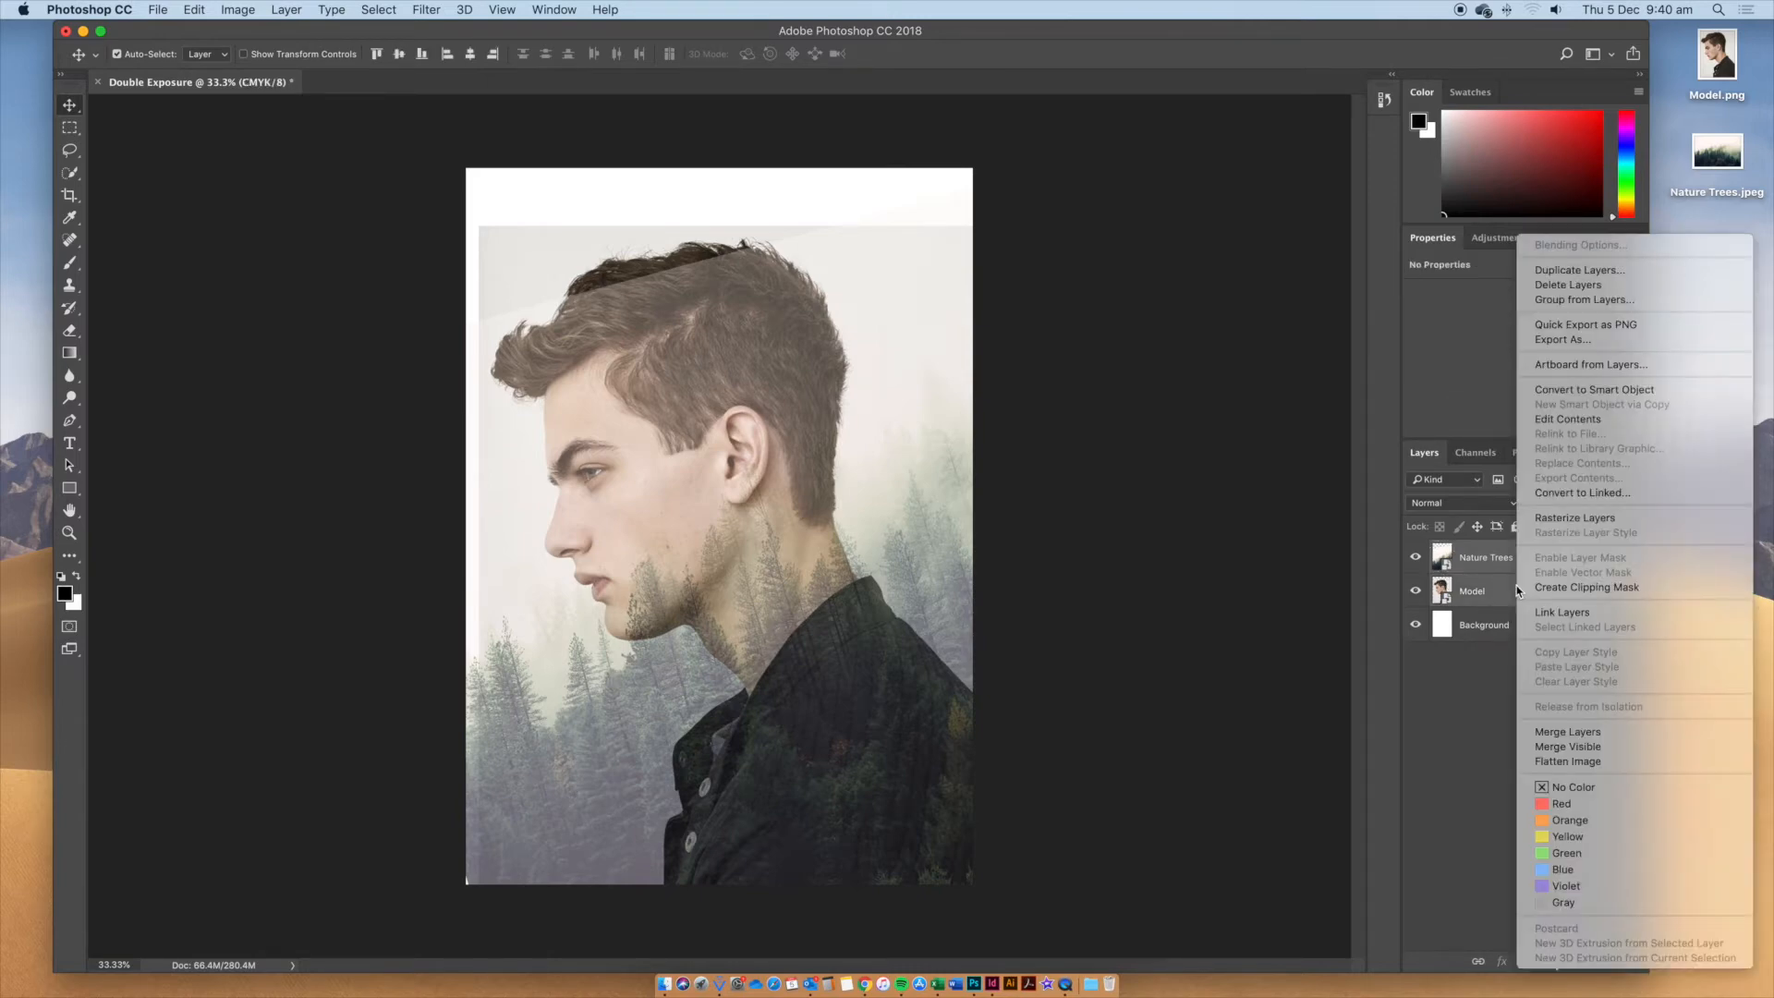
pyautogui.click(1625, 519)
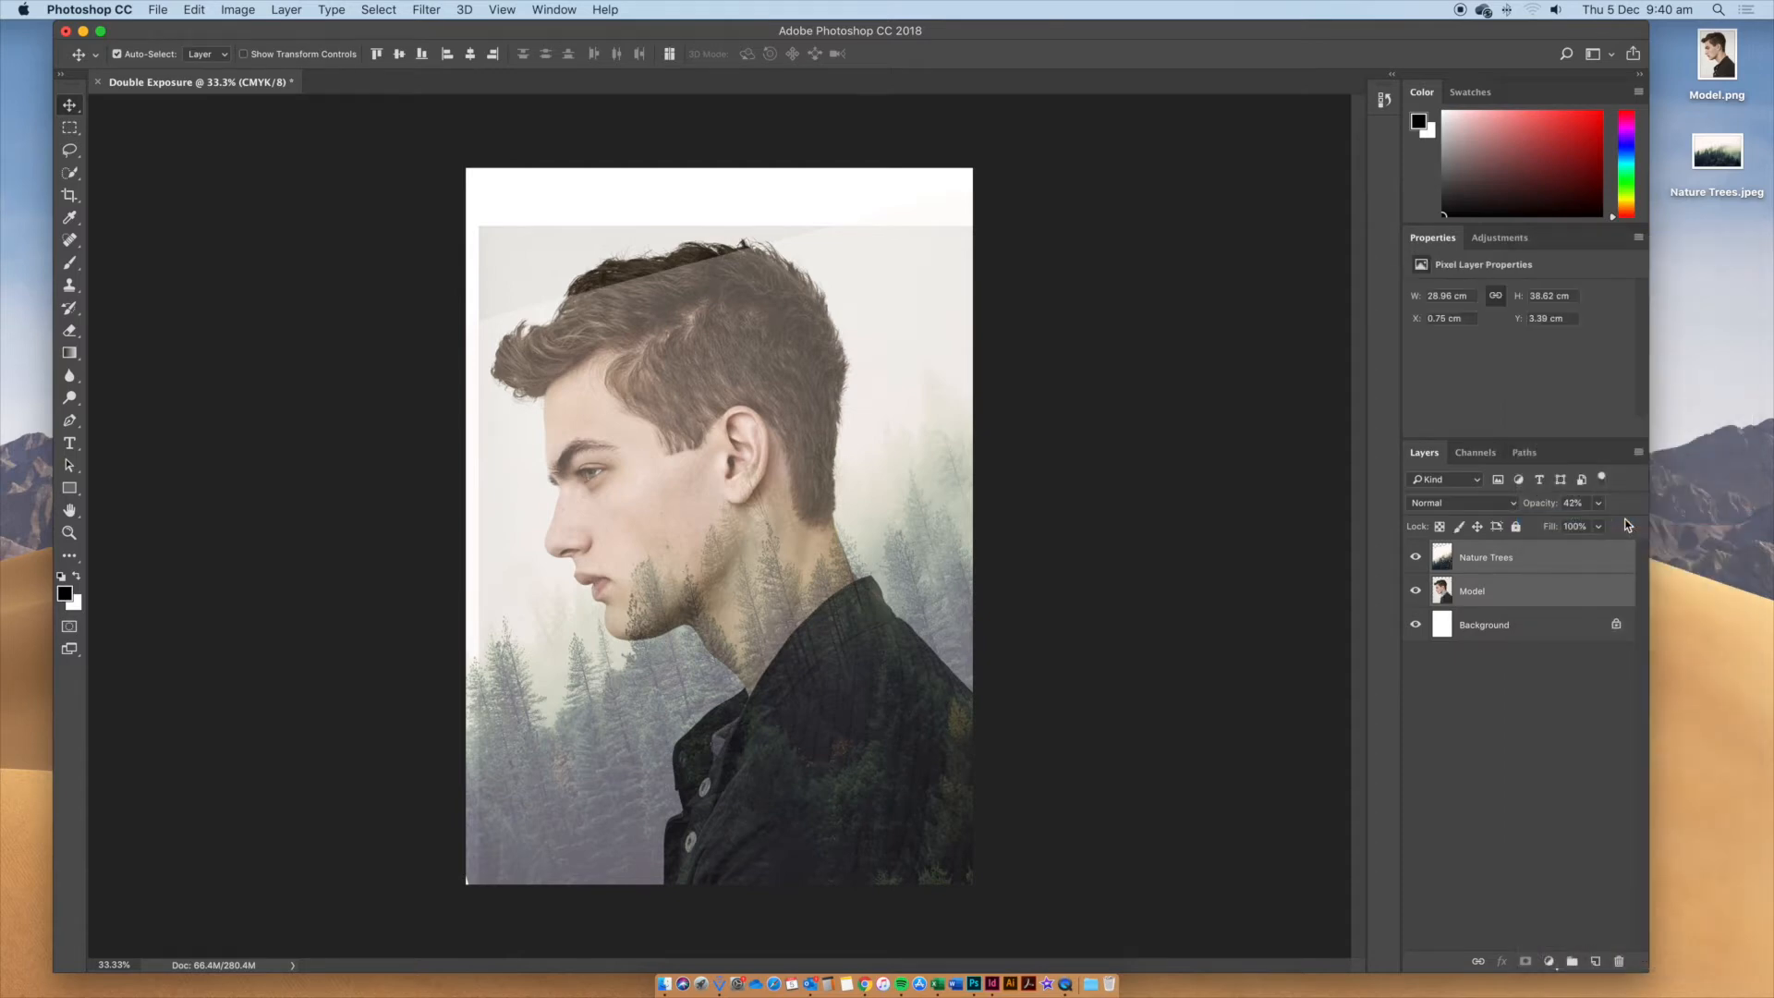
# Restore the Nature Trees layer's opacity to 100% and hide that layer
pyautogui.click(1557, 554)
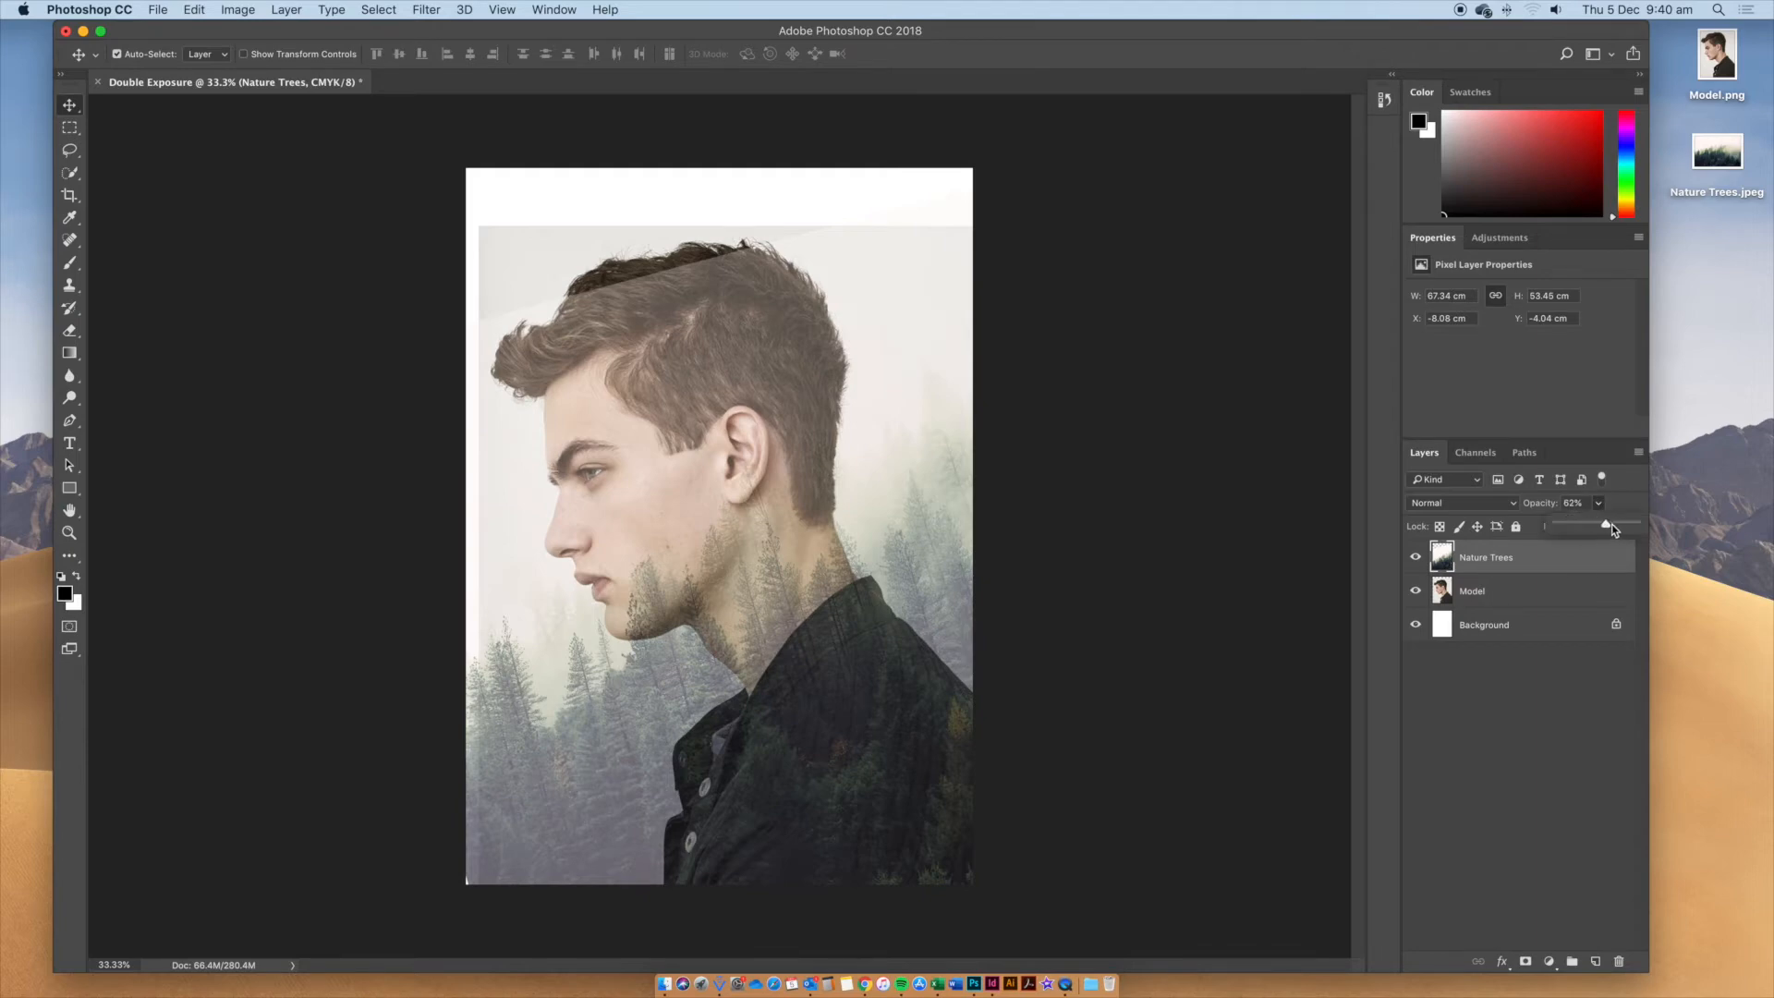
pyautogui.click(1547, 648)
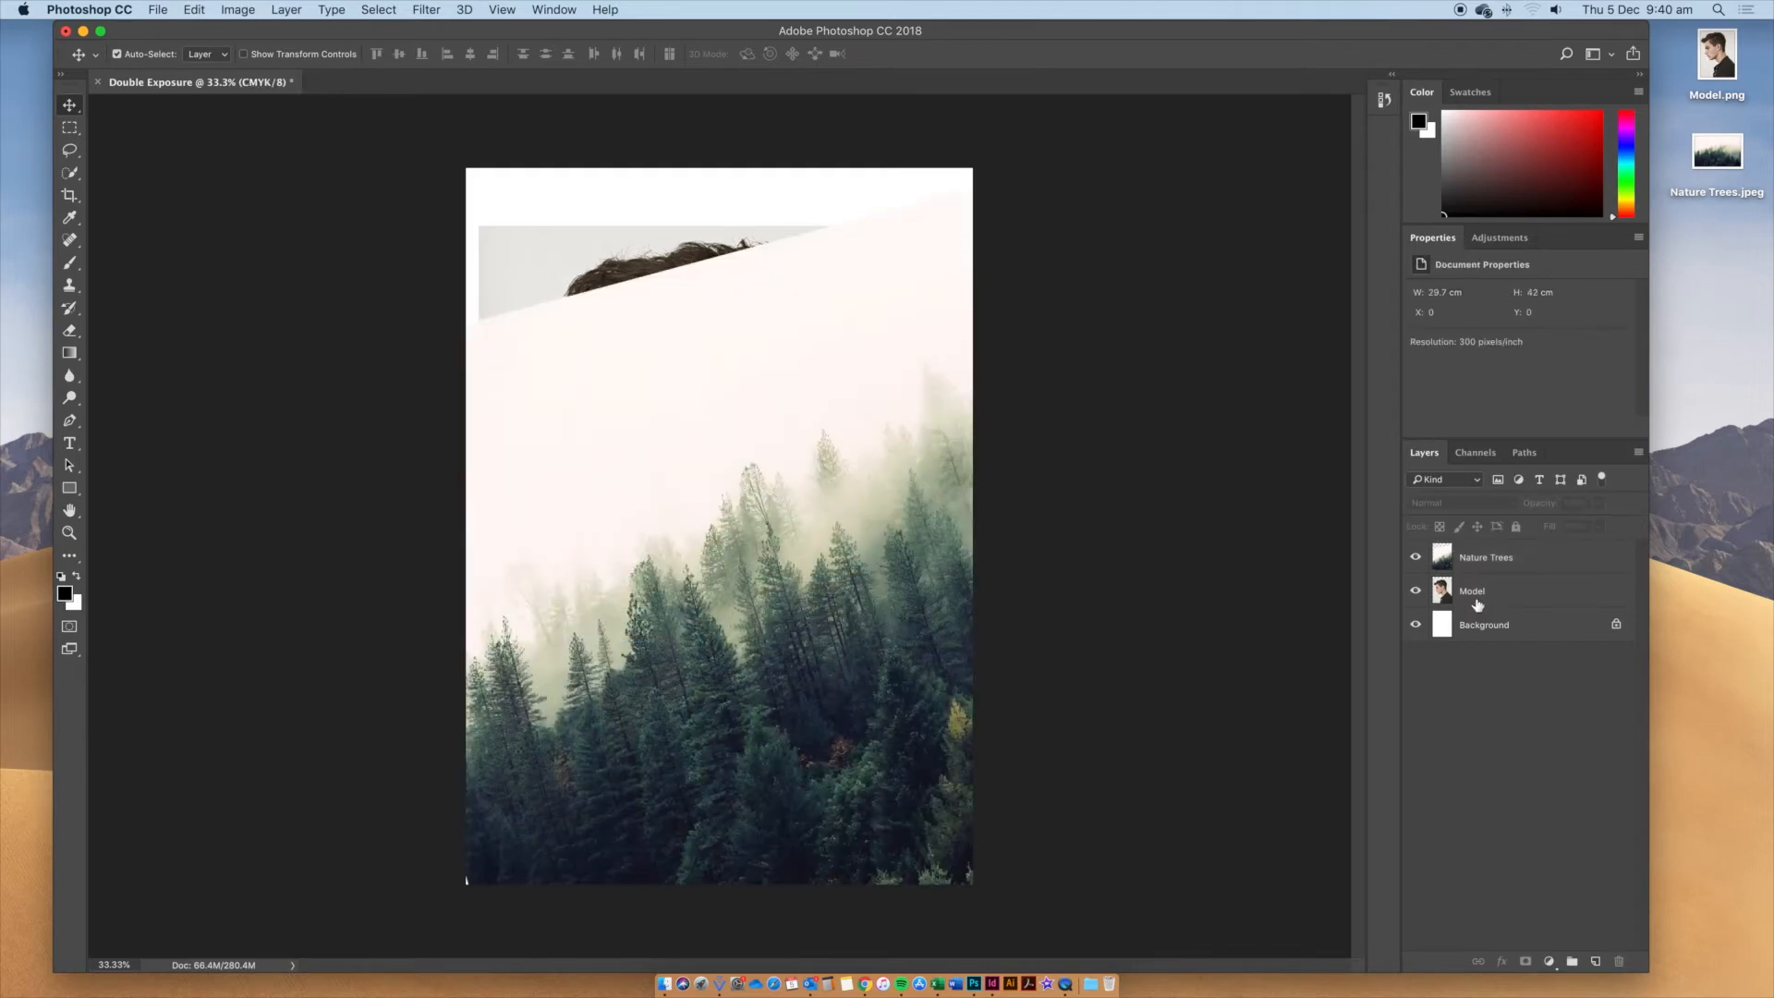
pyautogui.click(1415, 559)
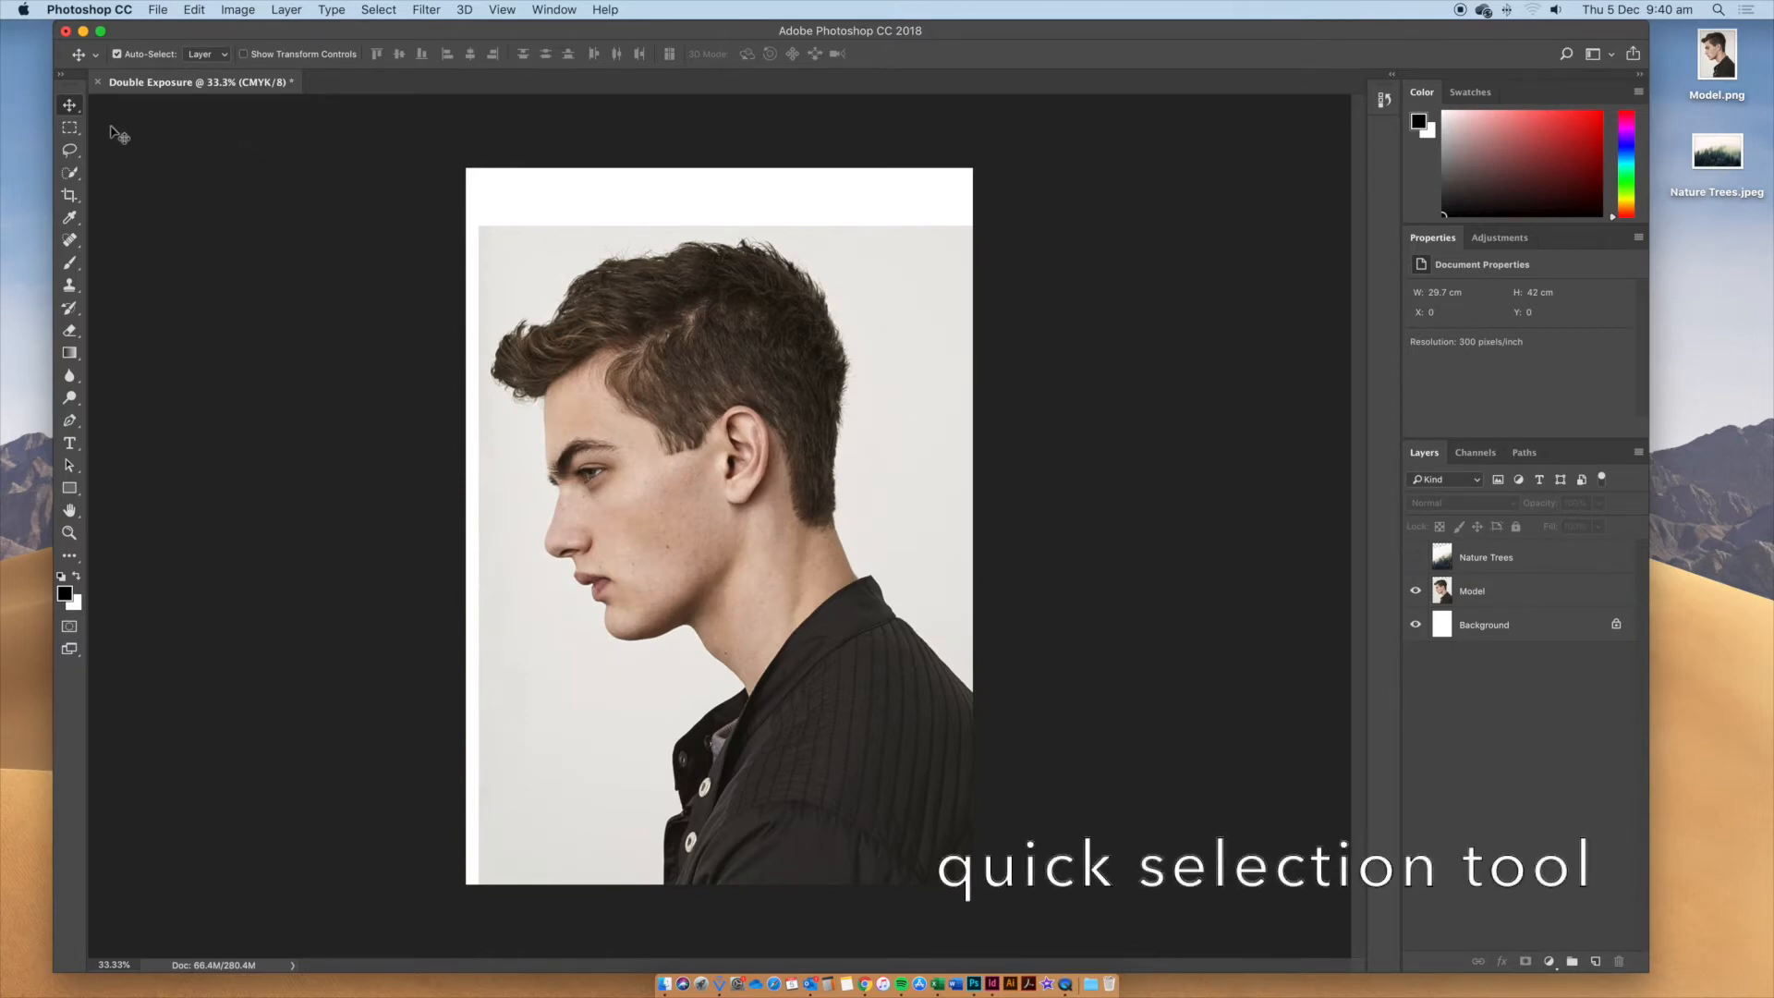
# Select the man on the Model layer with the Quick Selection tool, enlarging the brush to 70
pyautogui.click(73, 175)
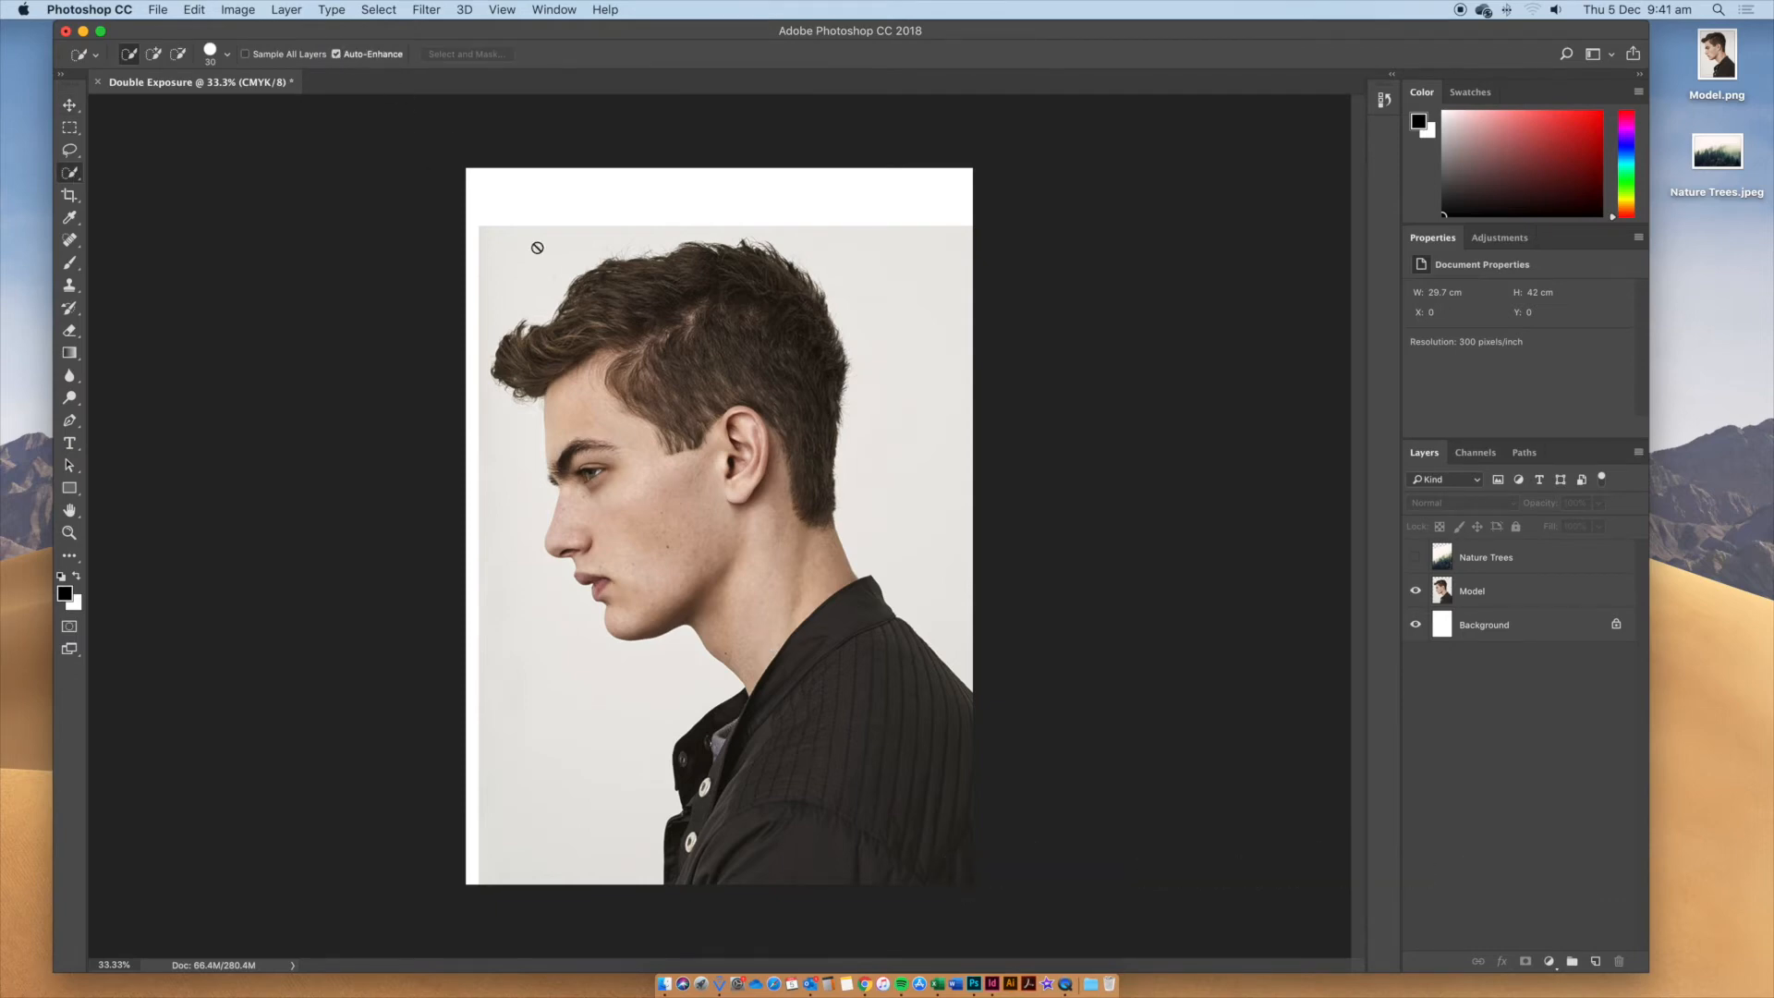
pyautogui.click(1520, 596)
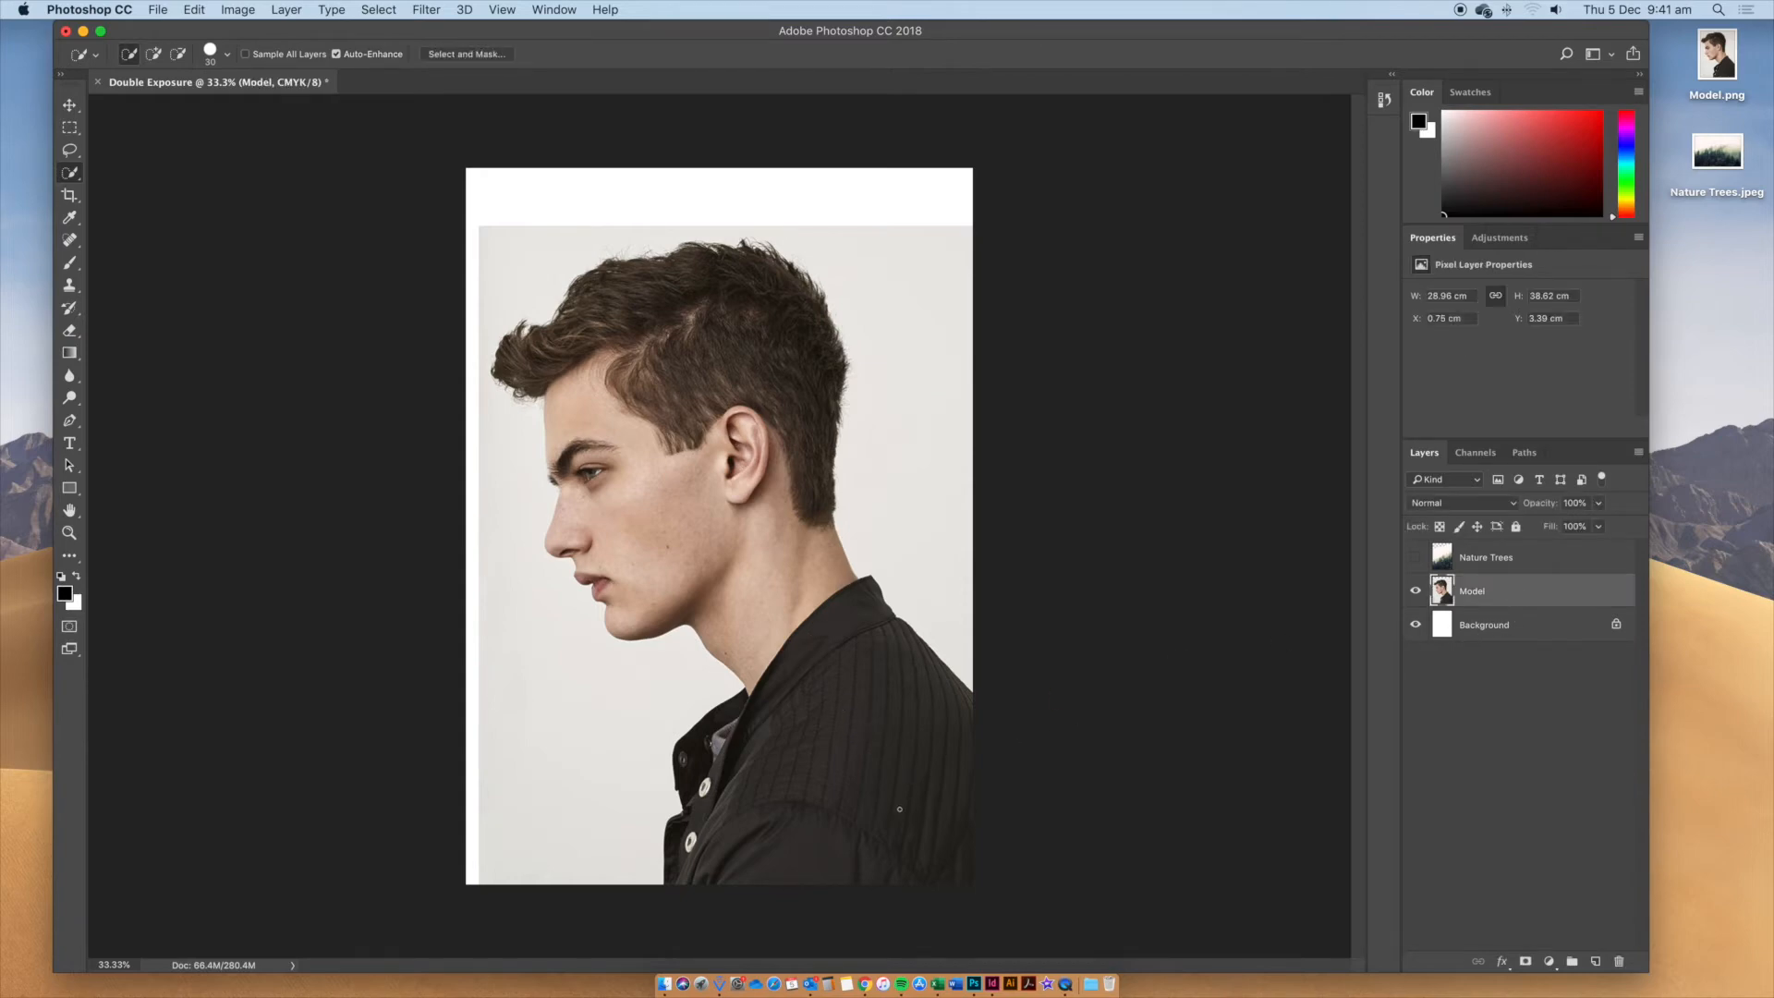
pyautogui.moveTo(887, 775); pyautogui.dragTo(821, 671)
pyautogui.moveTo(791, 606)
pyautogui.mouseDown()
pyautogui.moveTo(766, 472)
pyautogui.moveTo(739, 498)
pyautogui.moveTo(669, 431)
pyautogui.moveTo(722, 375)
pyautogui.mouseUp()
pyautogui.press(']')
pyautogui.press(']')
pyautogui.press(']')
pyautogui.press(']')
pyautogui.scroll(2, 685, 280)
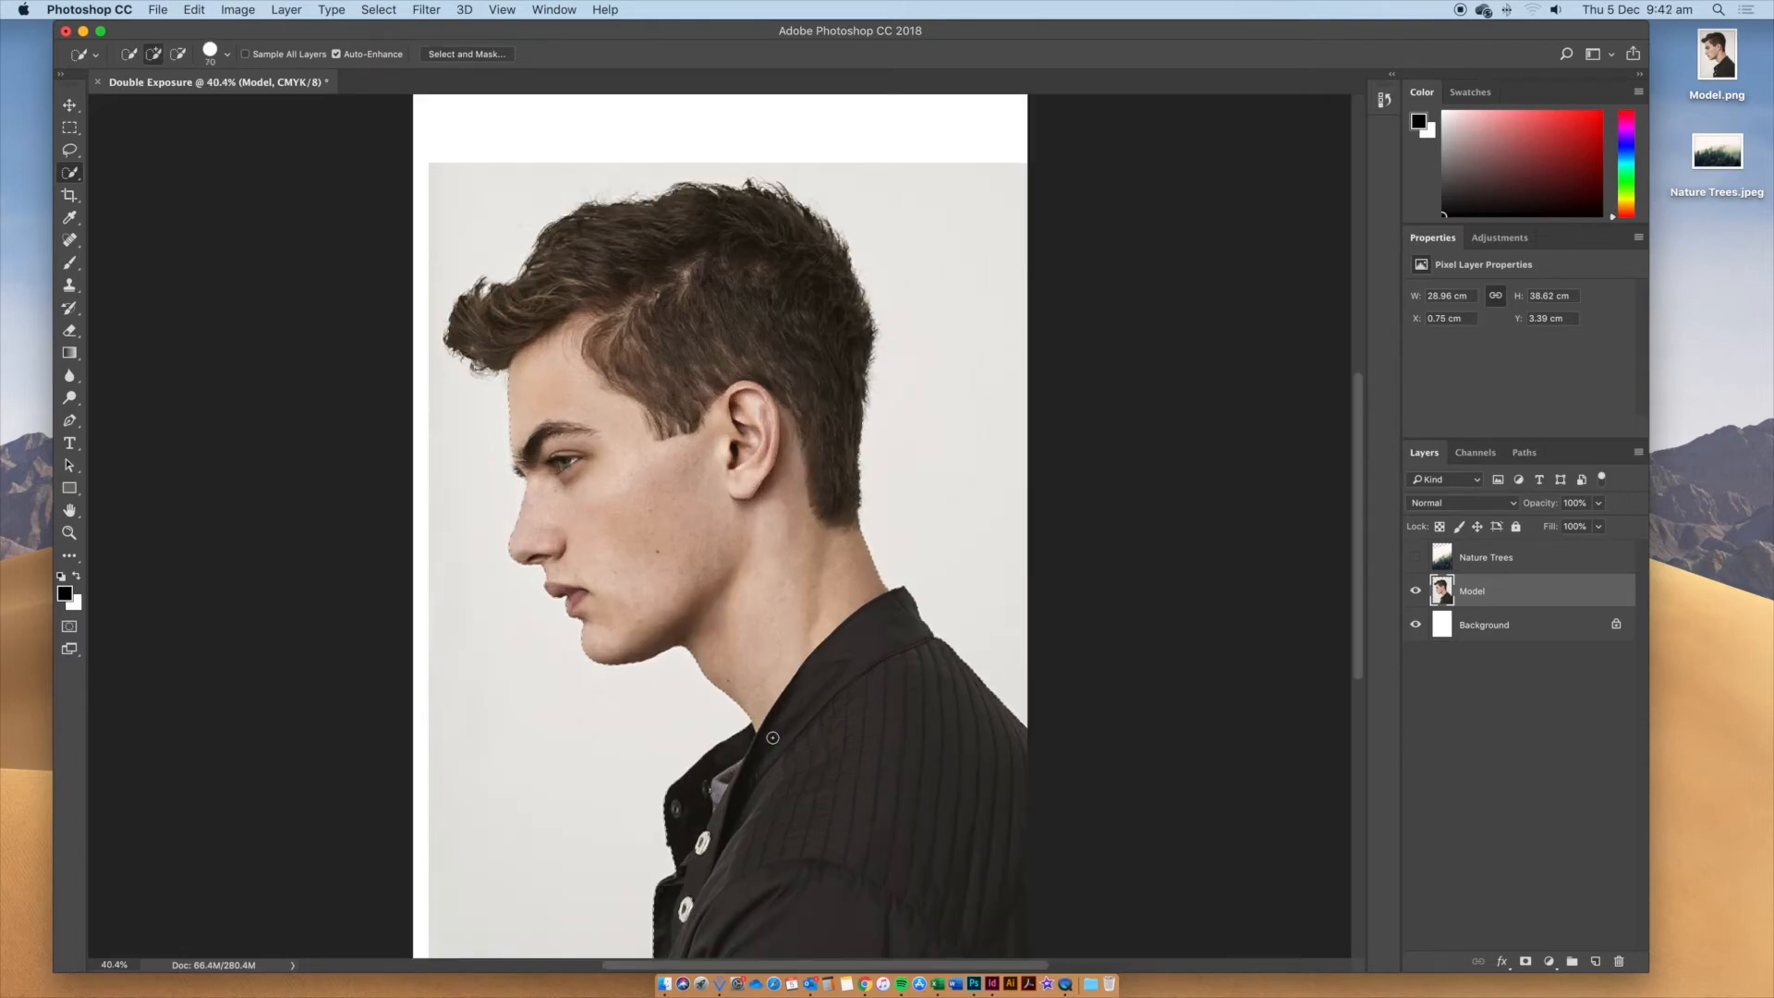
# Refine the quick selection along the edges of the man's jacket, face, hair and shoulder
pyautogui.scroll(5, 773, 738)
pyautogui.moveTo(780, 817); pyautogui.dragTo(753, 439)
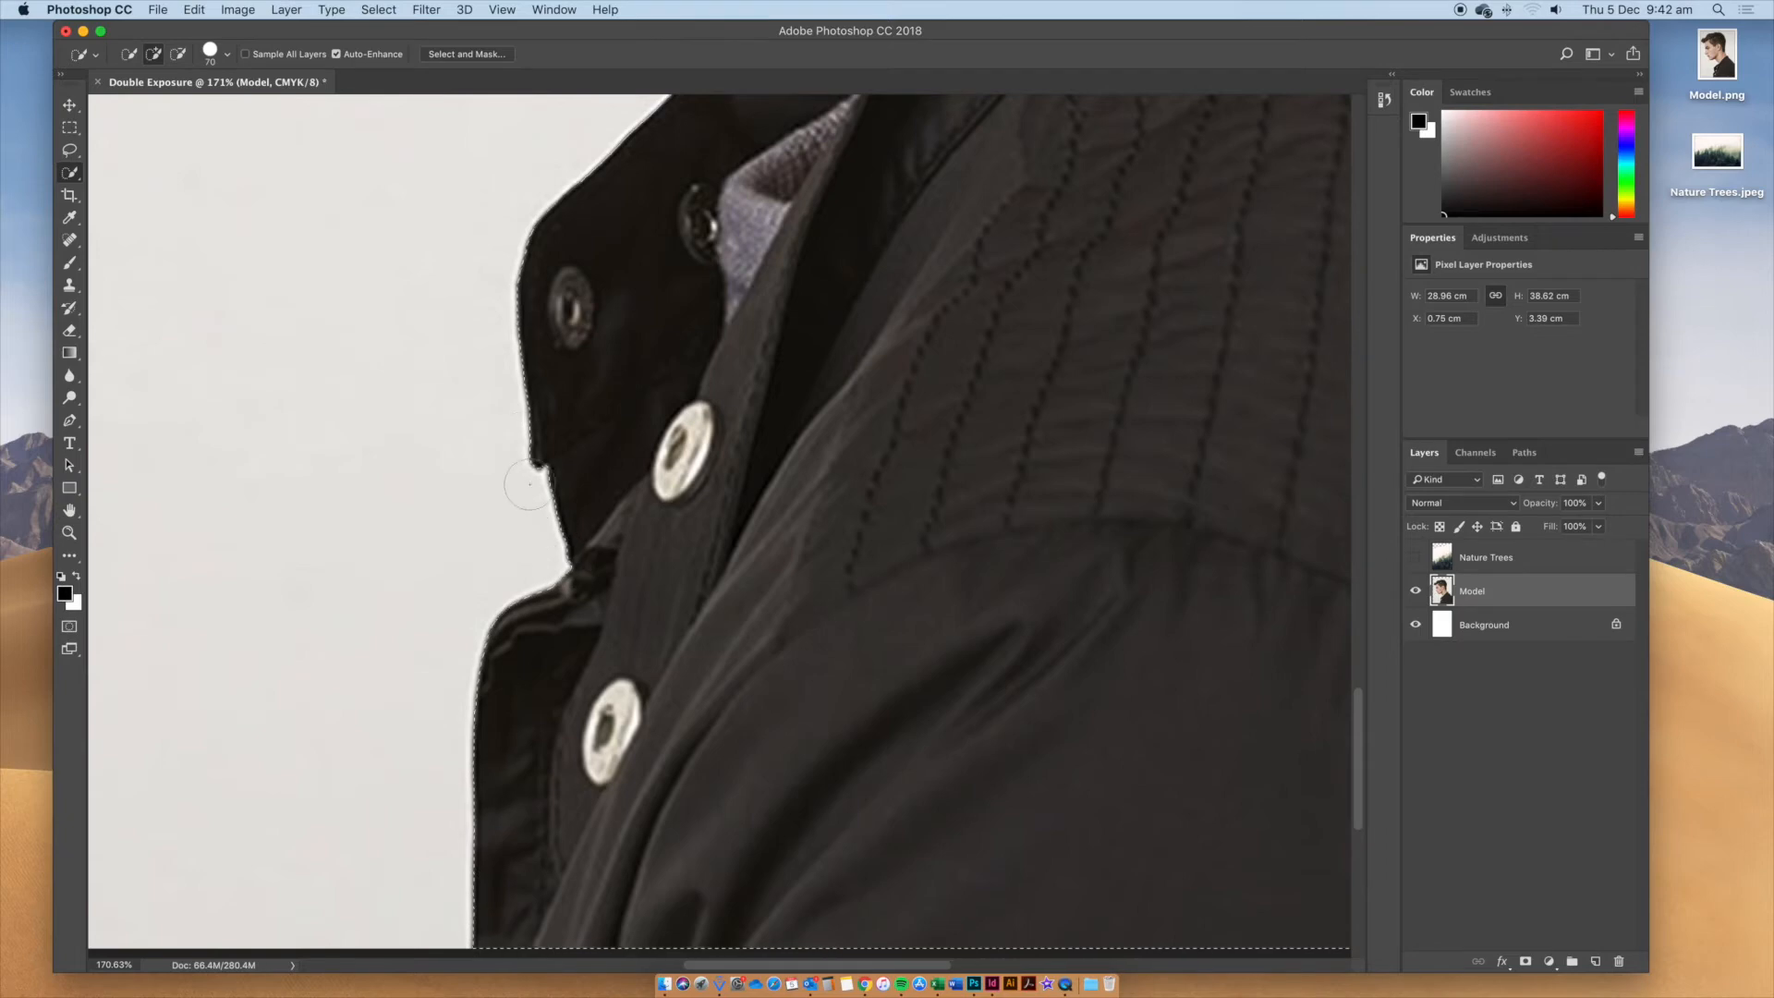
pyautogui.moveTo(912, 249); pyautogui.dragTo(574, 646)
pyautogui.moveTo(634, 290); pyautogui.dragTo(975, 800)
pyautogui.moveTo(526, 376); pyautogui.dragTo(974, 546)
pyautogui.moveTo(412, 178); pyautogui.dragTo(729, 396)
pyautogui.moveTo(716, 183)
pyautogui.mouseDown()
pyautogui.moveTo(713, 610)
pyautogui.moveTo(725, 506)
pyautogui.moveTo(724, 591)
pyautogui.moveTo(560, 697)
pyautogui.mouseUp()
pyautogui.moveTo(871, 396); pyautogui.dragTo(681, 693)
pyautogui.moveTo(835, 527)
pyautogui.mouseDown()
pyautogui.moveTo(610, 432)
pyautogui.moveTo(480, 406)
pyautogui.mouseUp()
pyautogui.moveTo(1100, 536)
pyautogui.mouseDown()
pyautogui.moveTo(808, 535)
pyautogui.moveTo(638, 332)
pyautogui.mouseUp()
pyautogui.moveTo(795, 527); pyautogui.dragTo(638, 333)
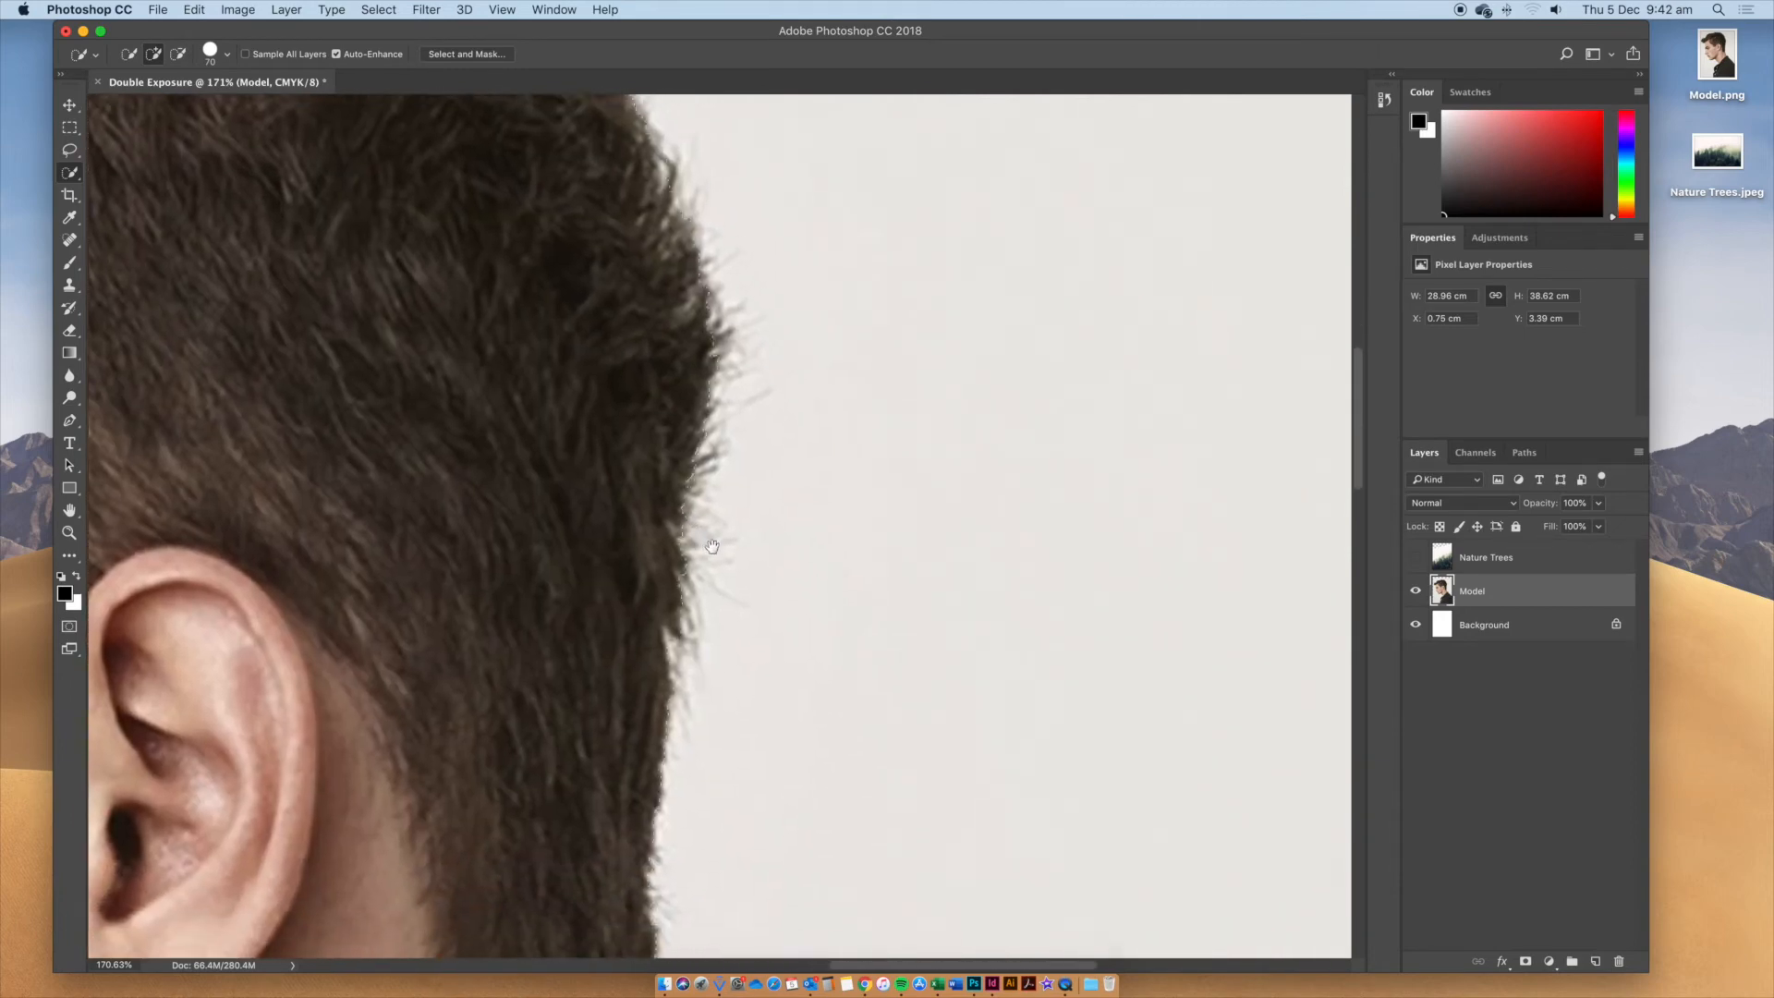
pyautogui.moveTo(730, 850); pyautogui.dragTo(697, 436)
pyautogui.moveTo(862, 570); pyautogui.dragTo(684, 215)
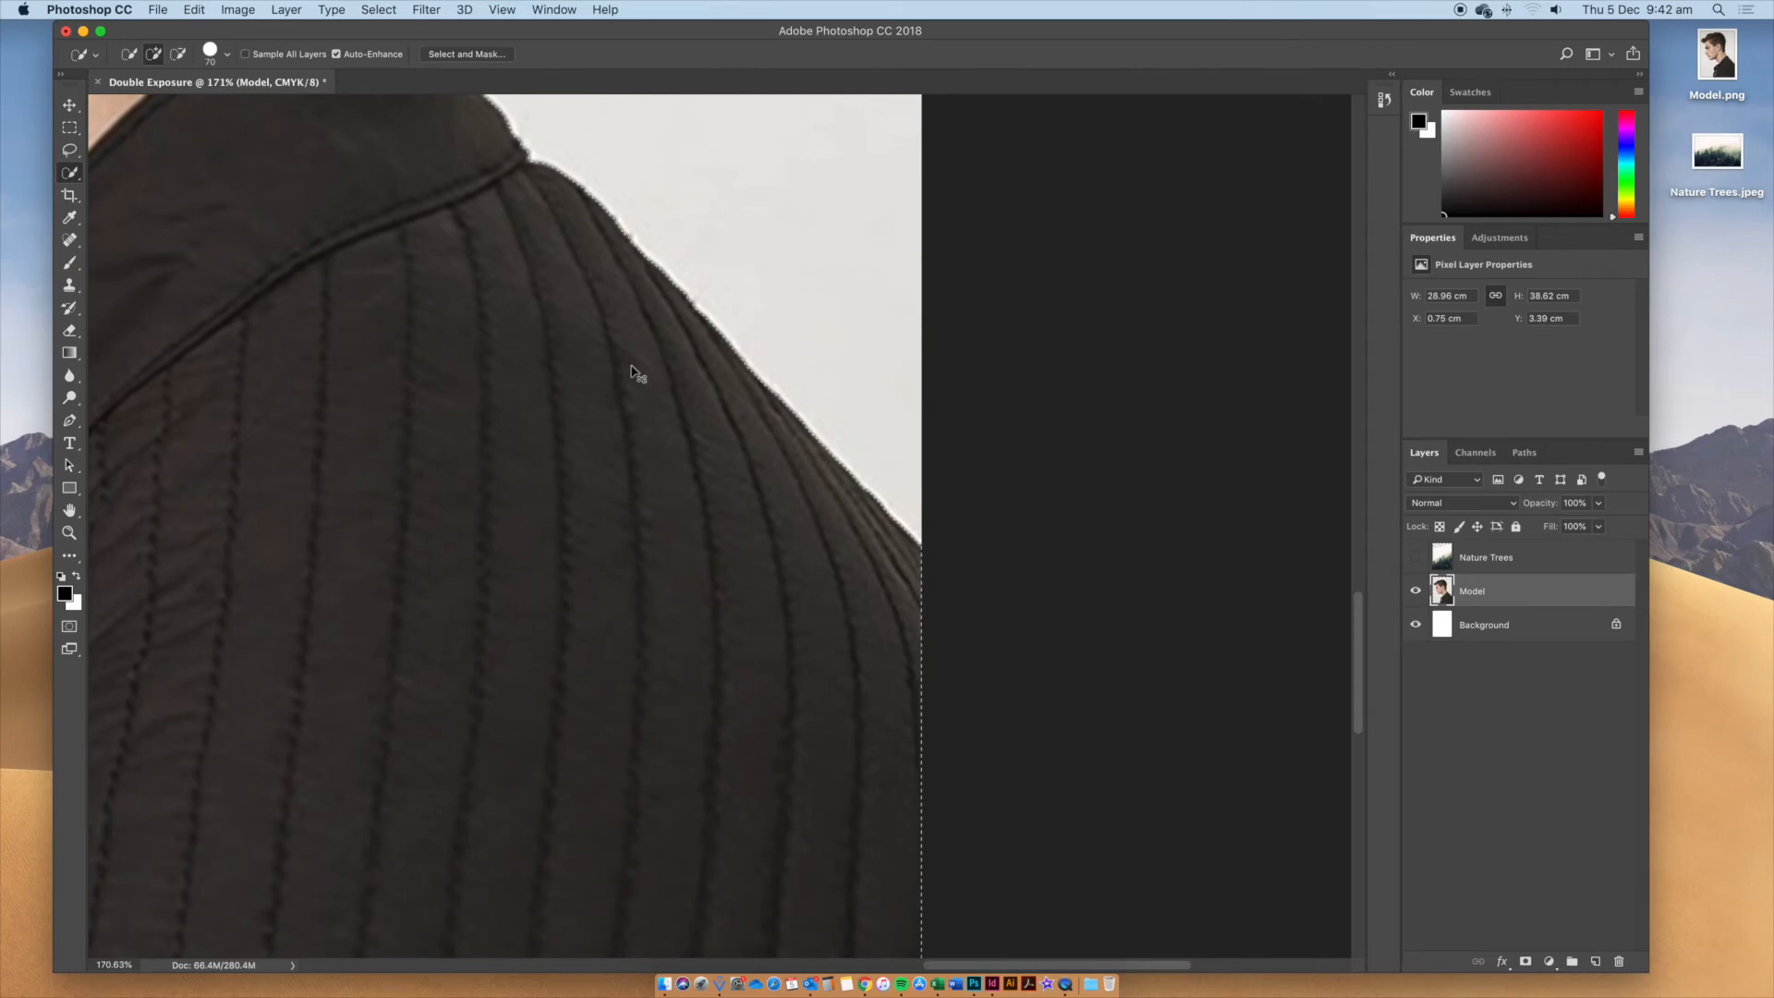
pyautogui.press('super+0')
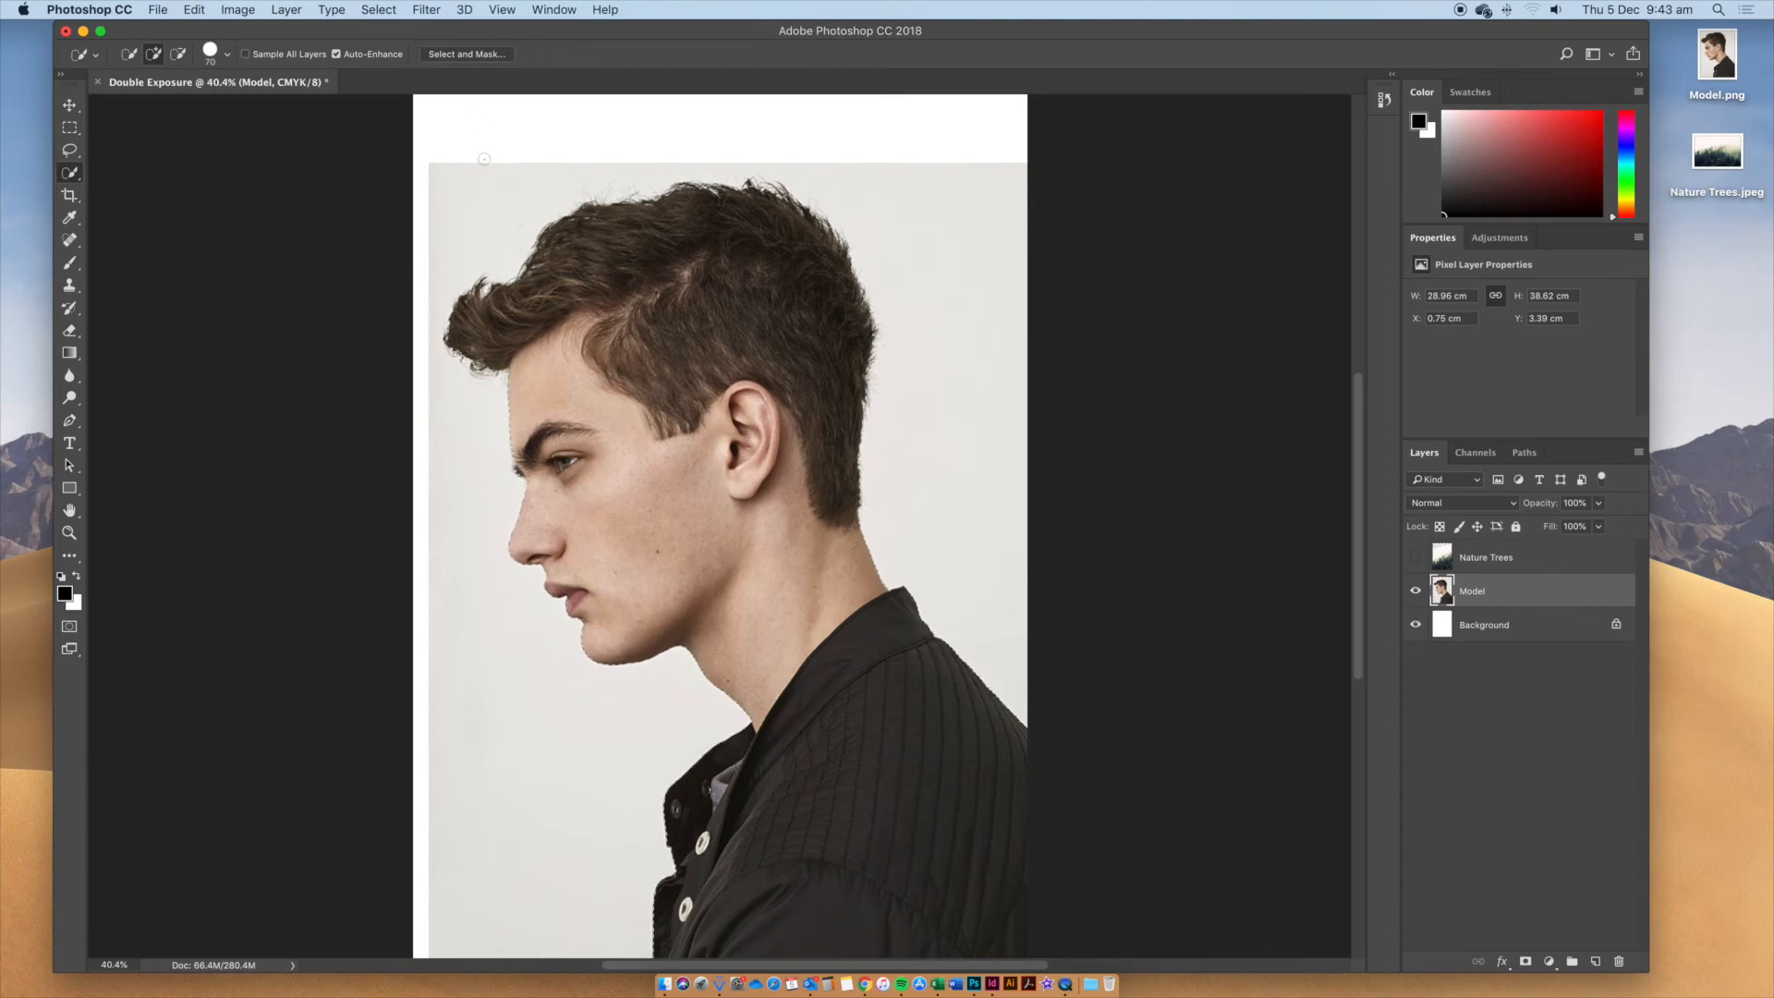
pyautogui.scroll(-1, 677, 668)
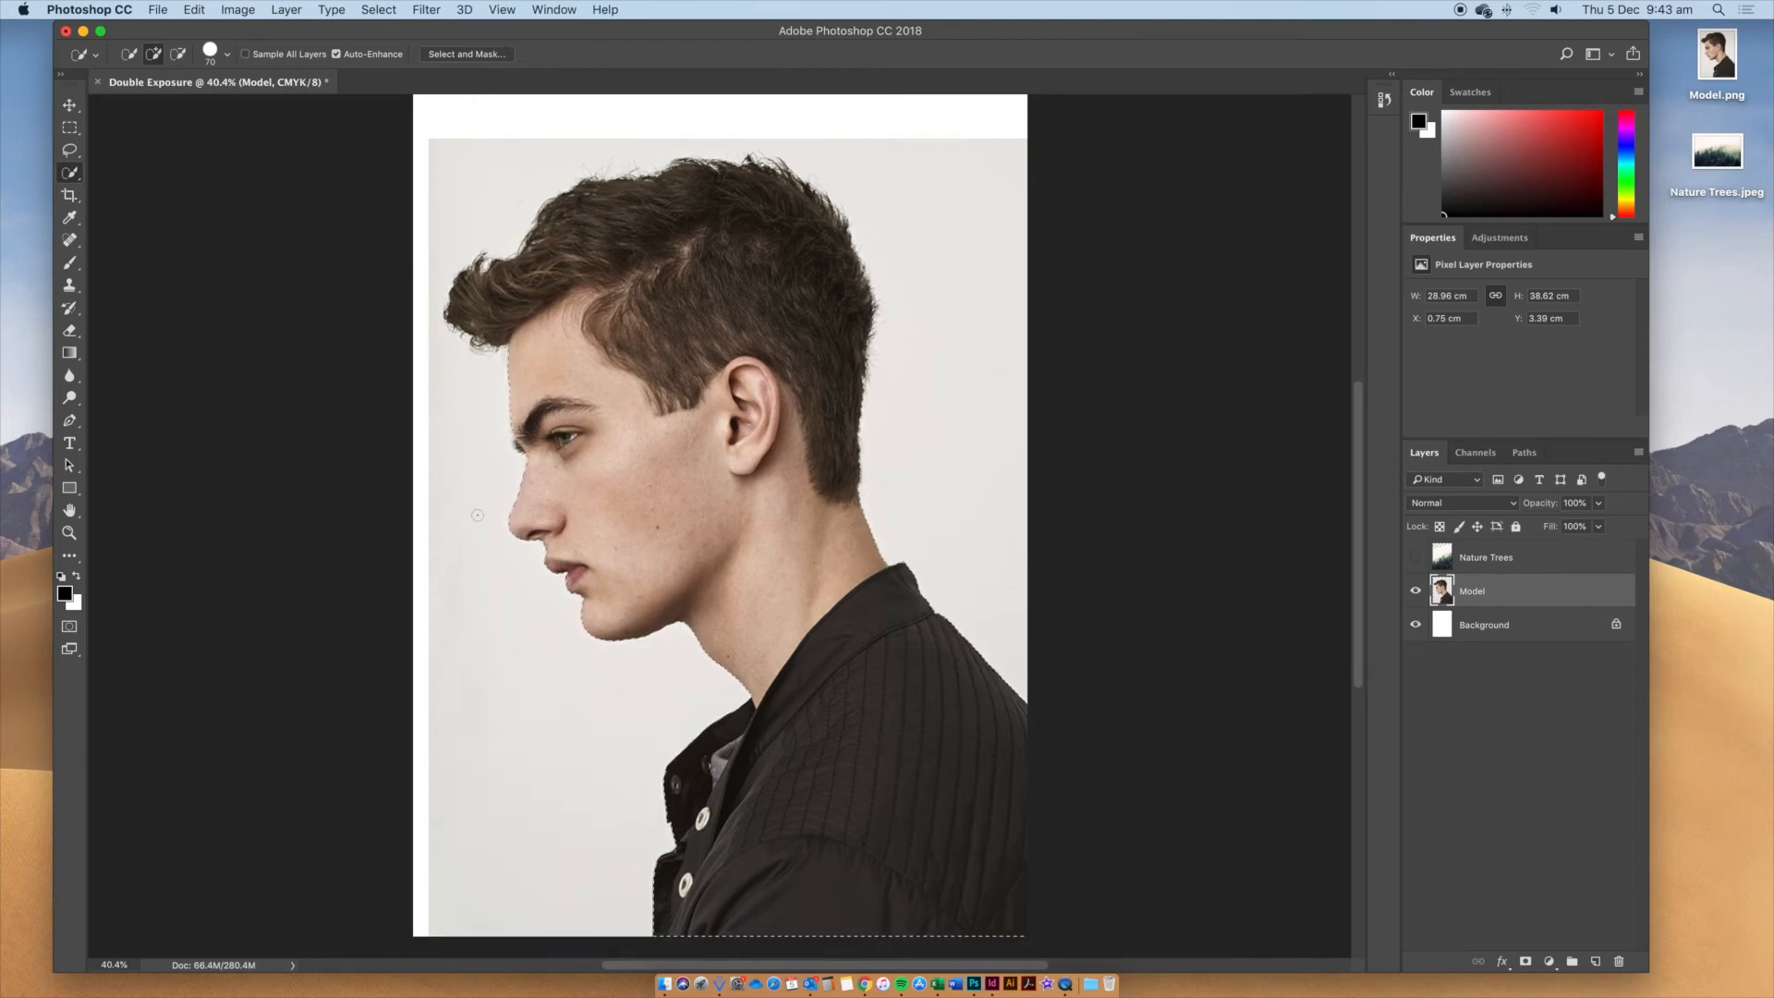
pyautogui.press('alt')
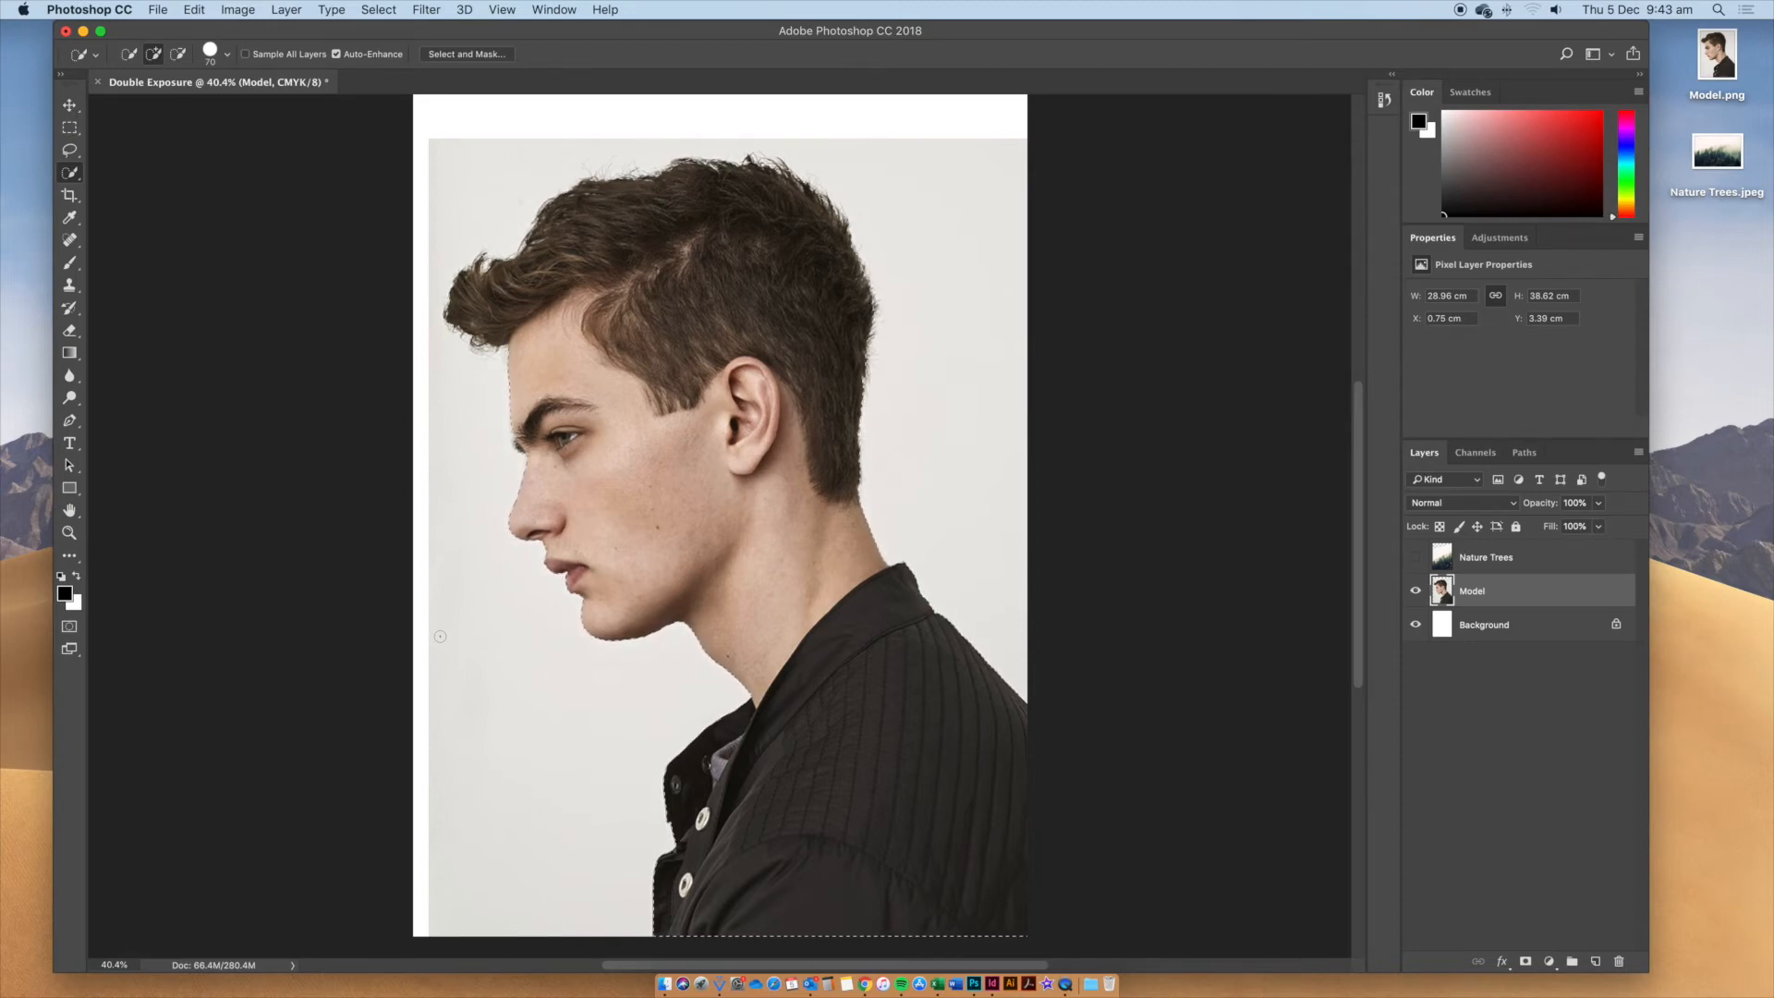
# Save the selection of the man as a new channel named Man in the Double Exposure document
pyautogui.click(381, 11)
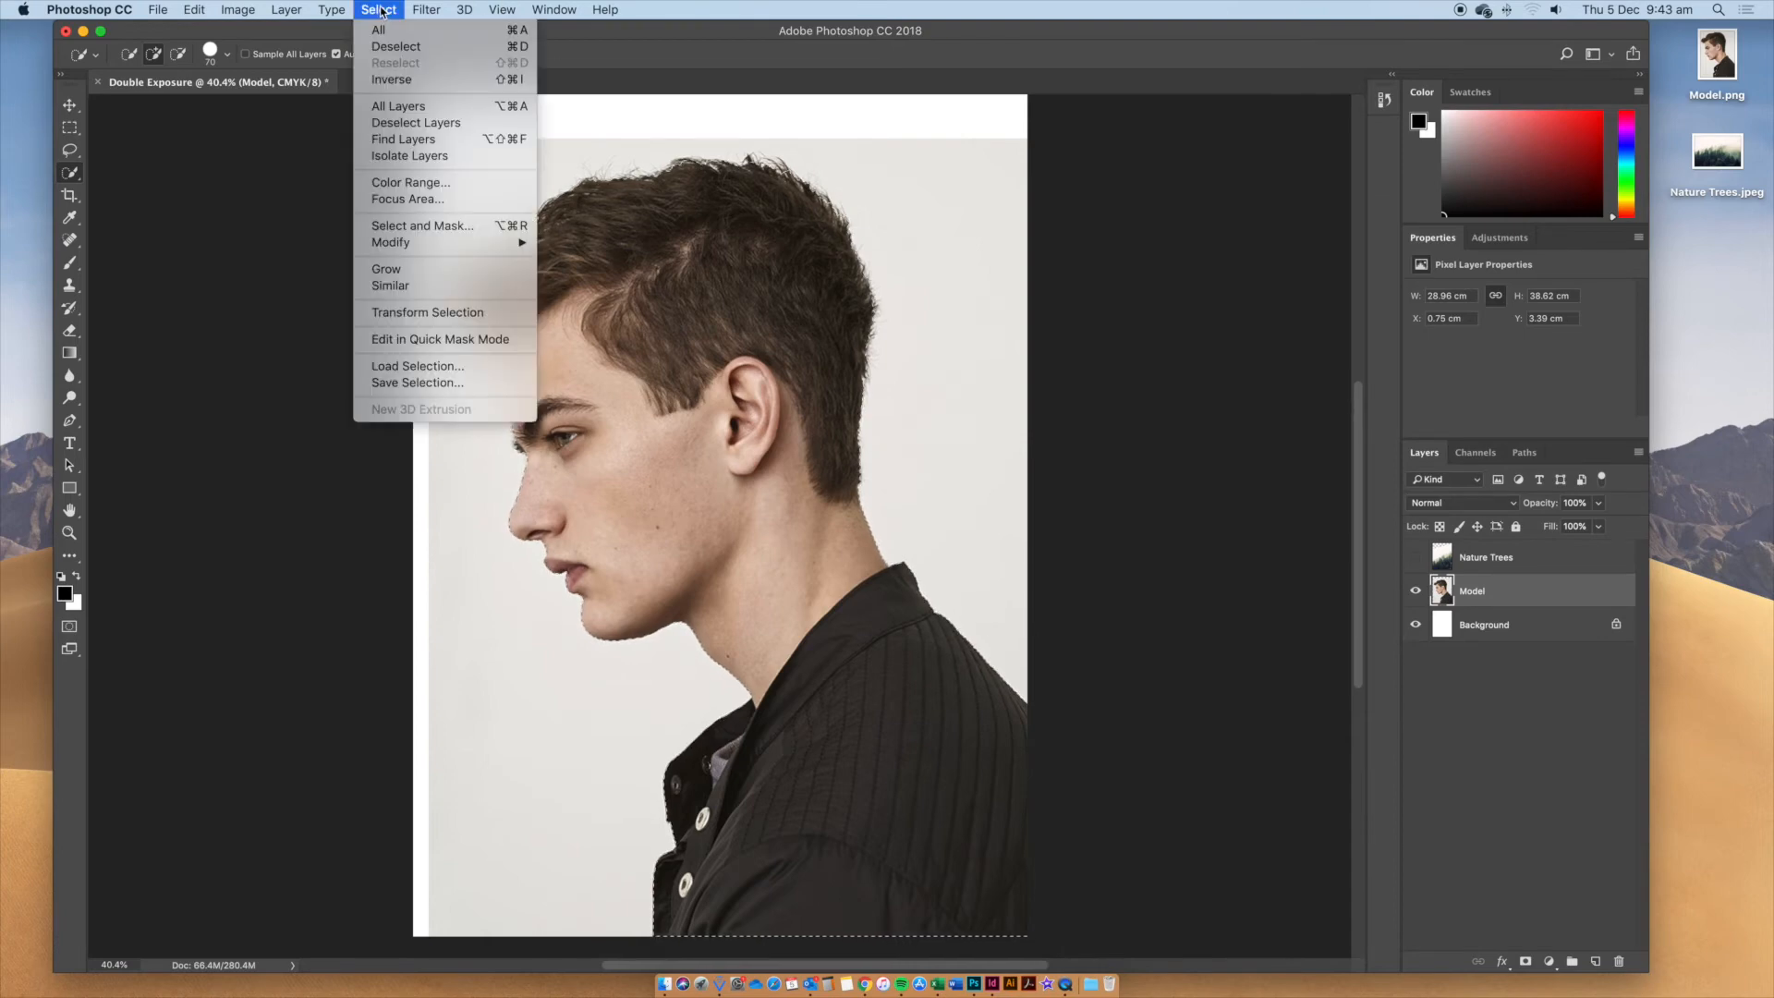
pyautogui.click(444, 383)
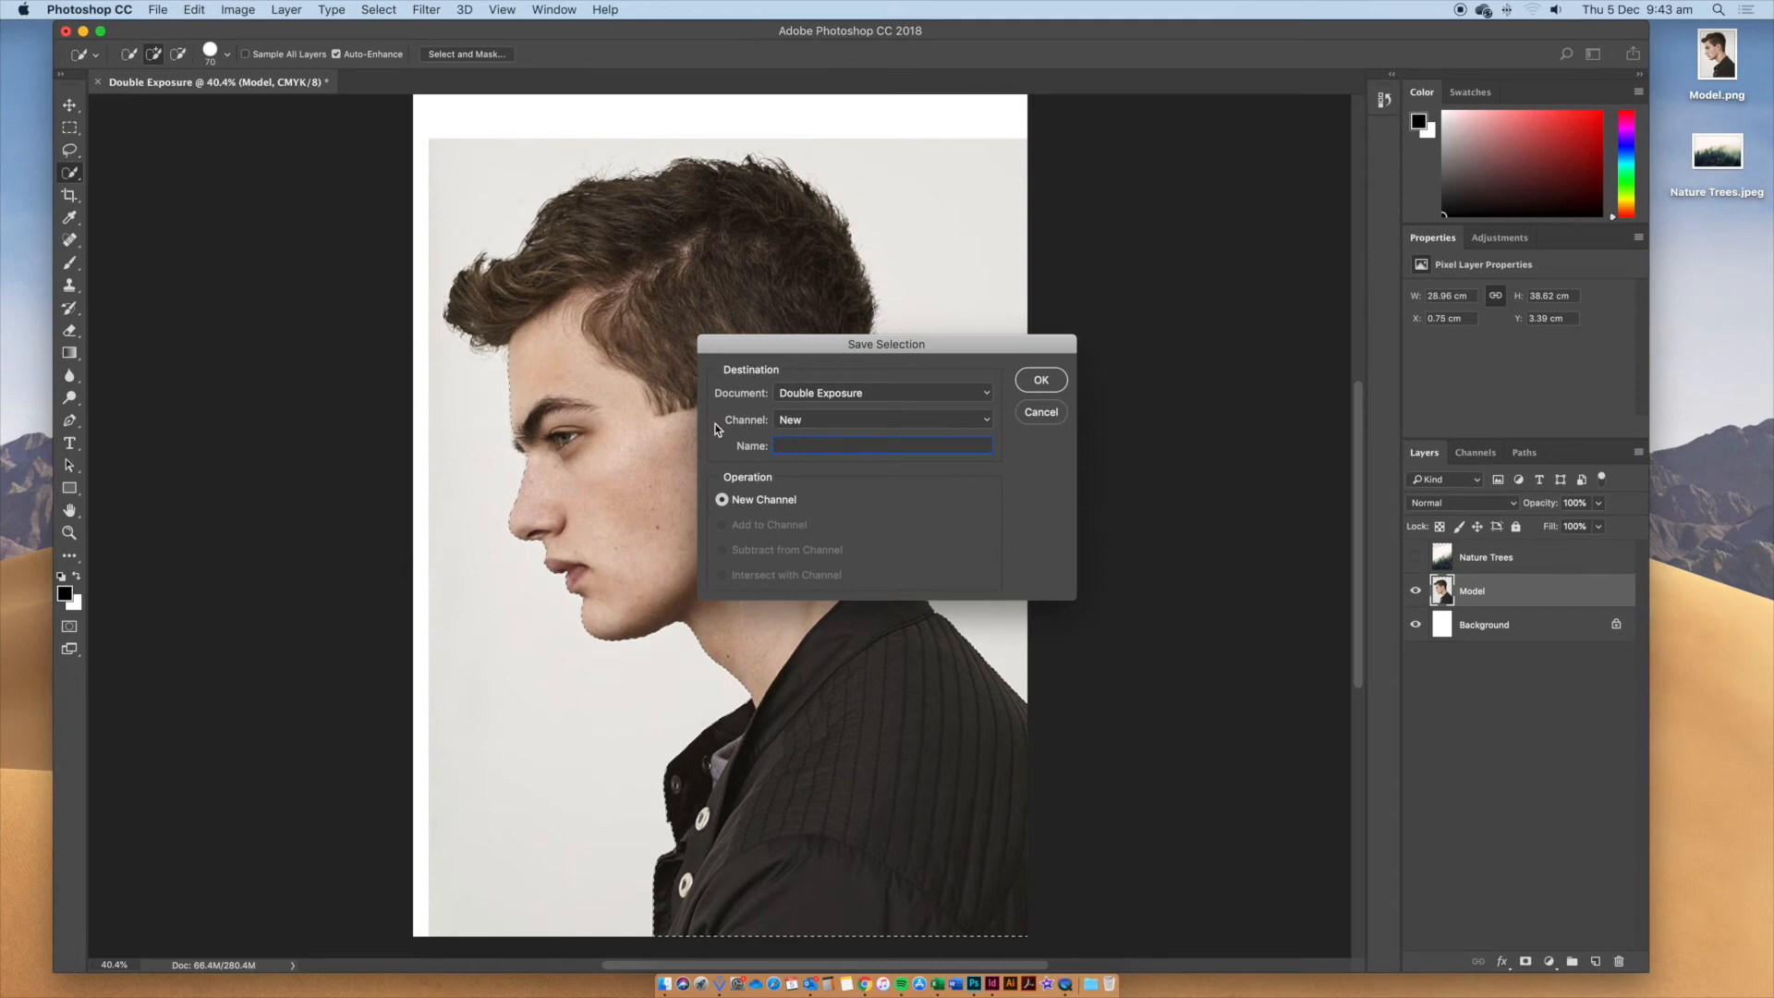
pyautogui.write('Man')
pyautogui.click(804, 421)
pyautogui.click(806, 421)
pyautogui.click(1040, 381)
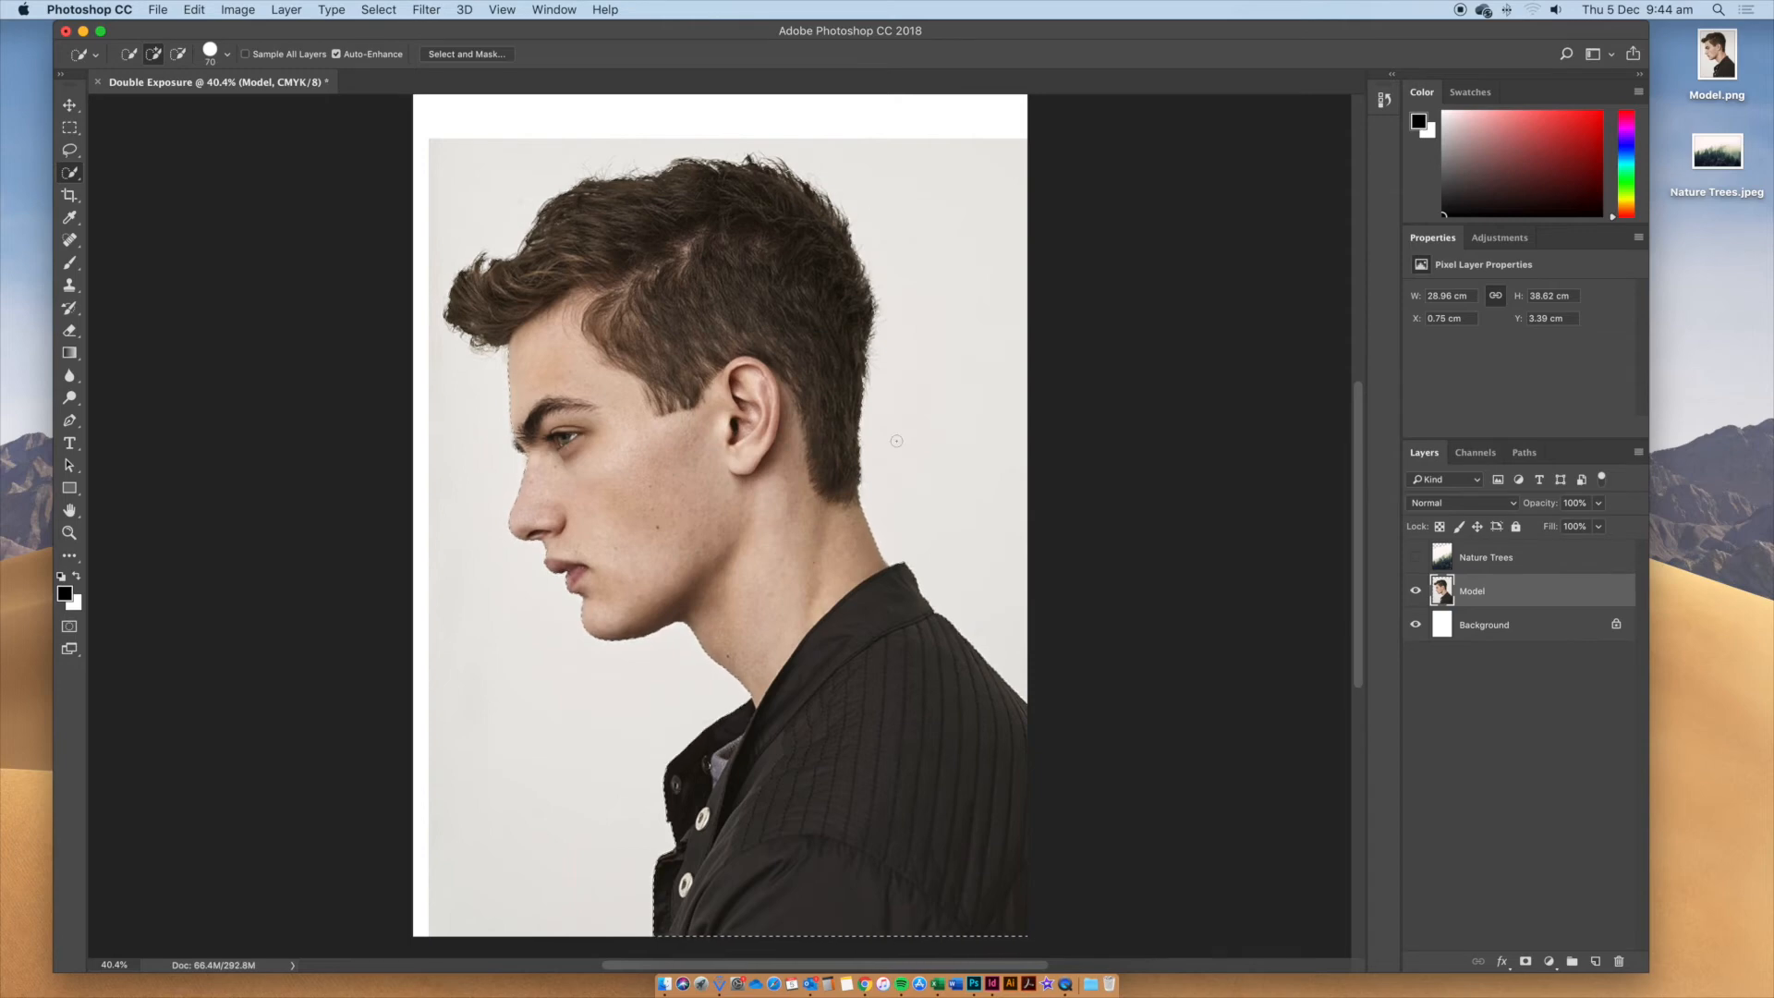
# Deselect the man and reload the saved Man channel as a new selection
pyautogui.press('super+d')
pyautogui.click(369, 8)
pyautogui.click(499, 366)
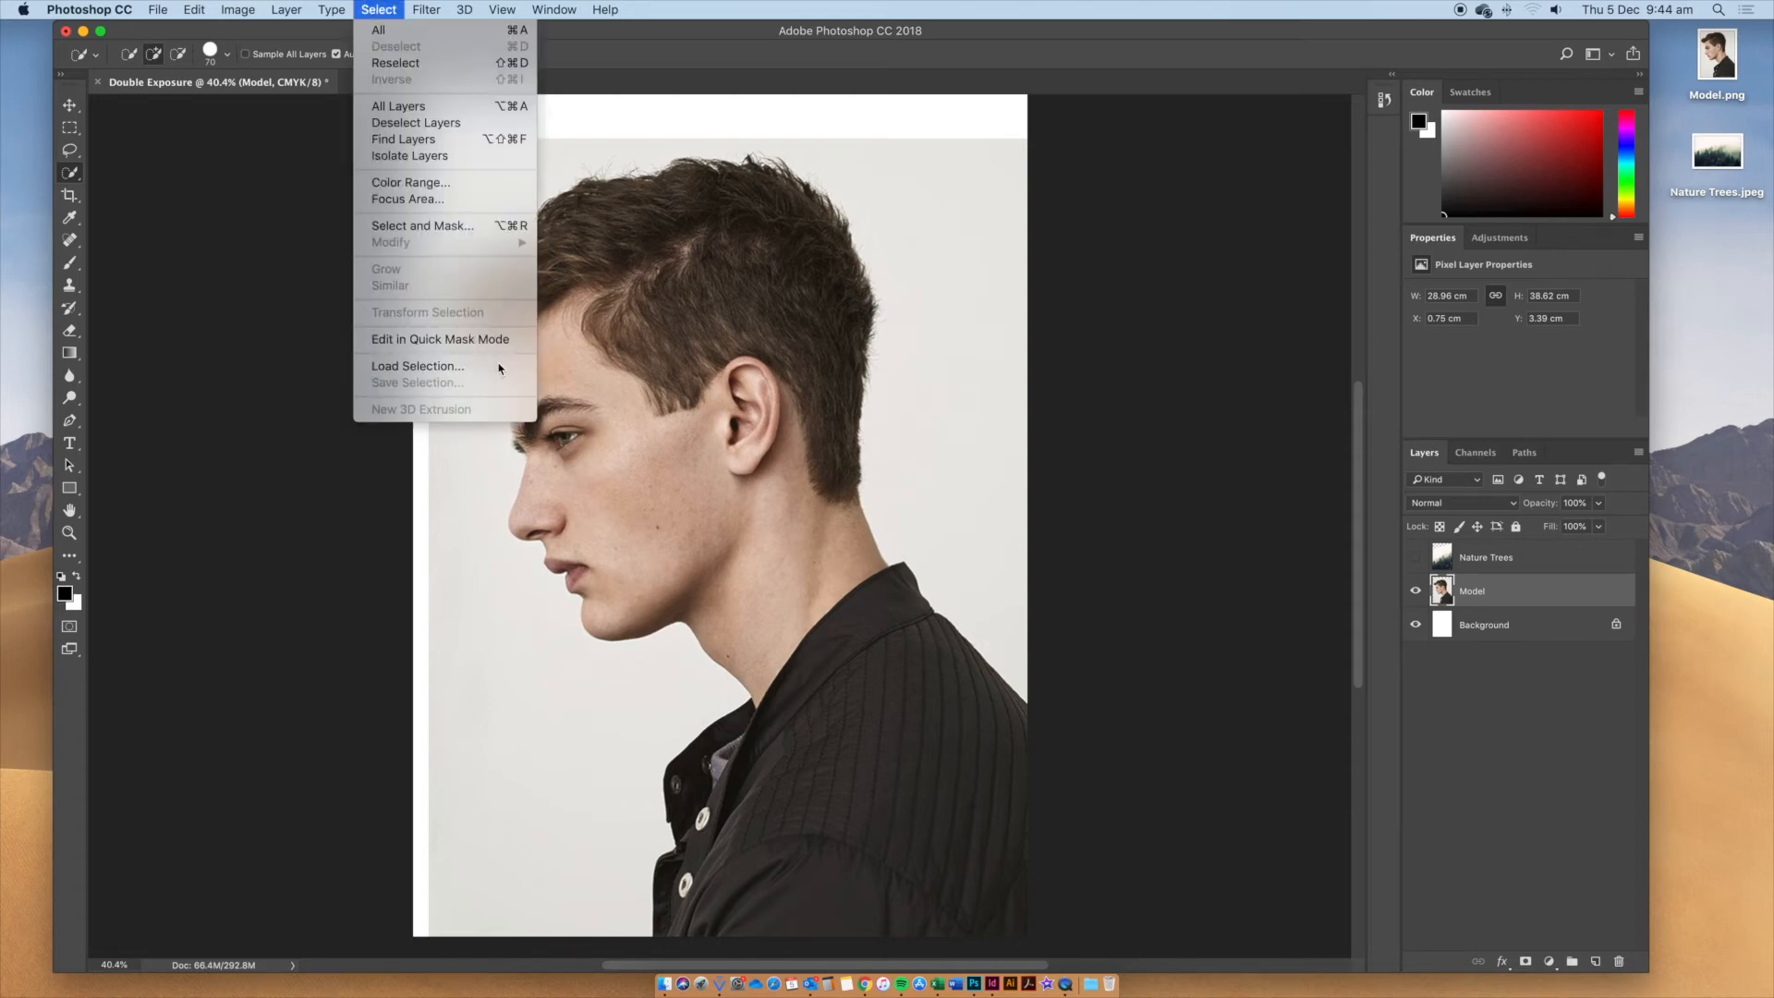
pyautogui.click(841, 421)
pyautogui.click(849, 420)
pyautogui.click(838, 418)
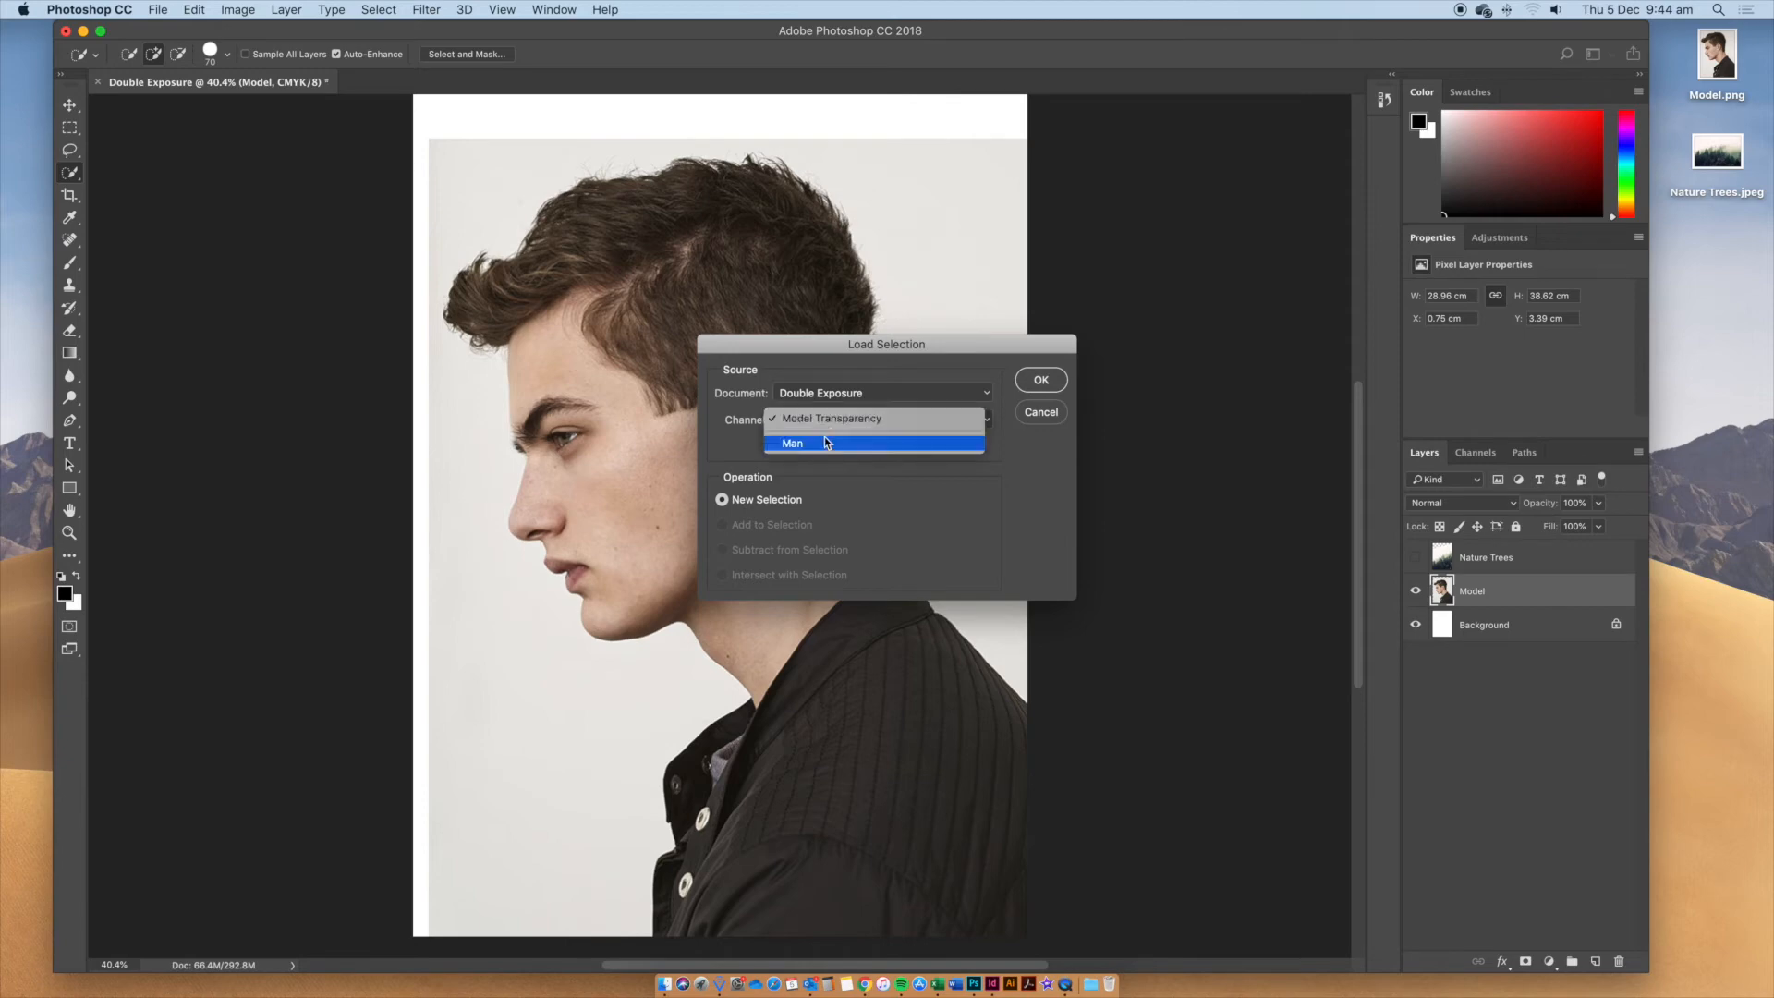
pyautogui.click(826, 445)
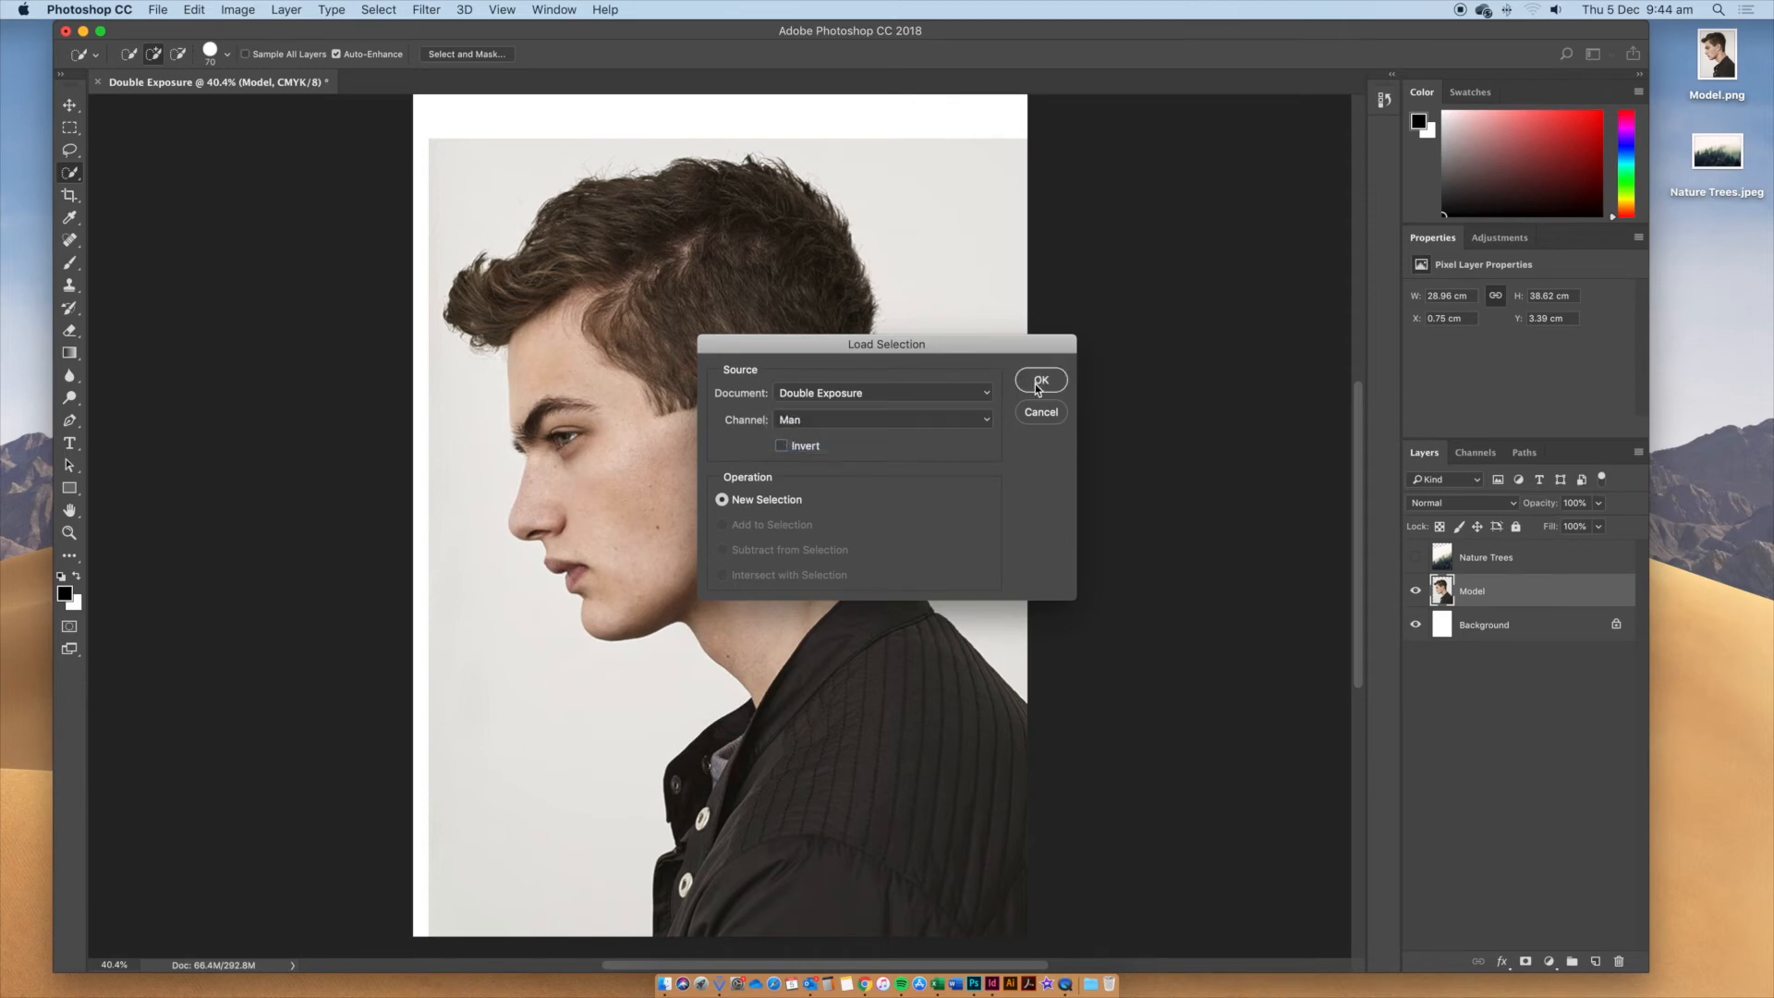
pyautogui.click(1035, 385)
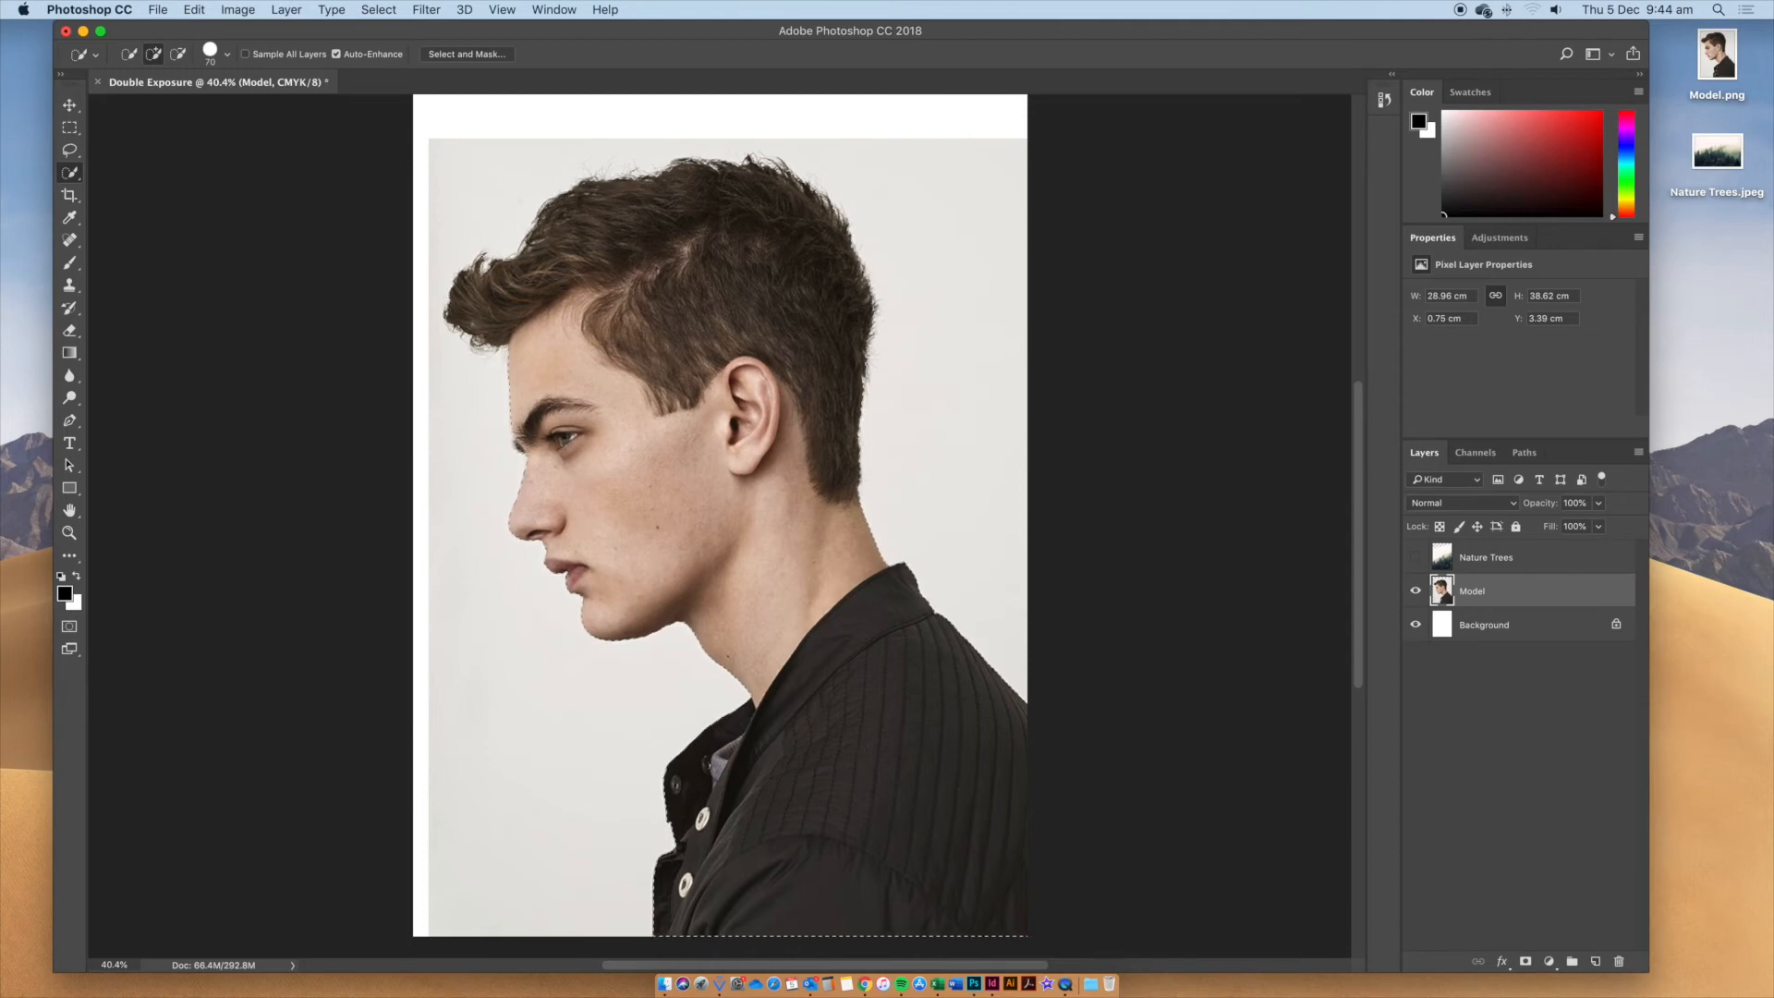
# Invert the selection, delete the backdrop around the man on the Model layer and deselect
pyautogui.rightClick(702, 535)
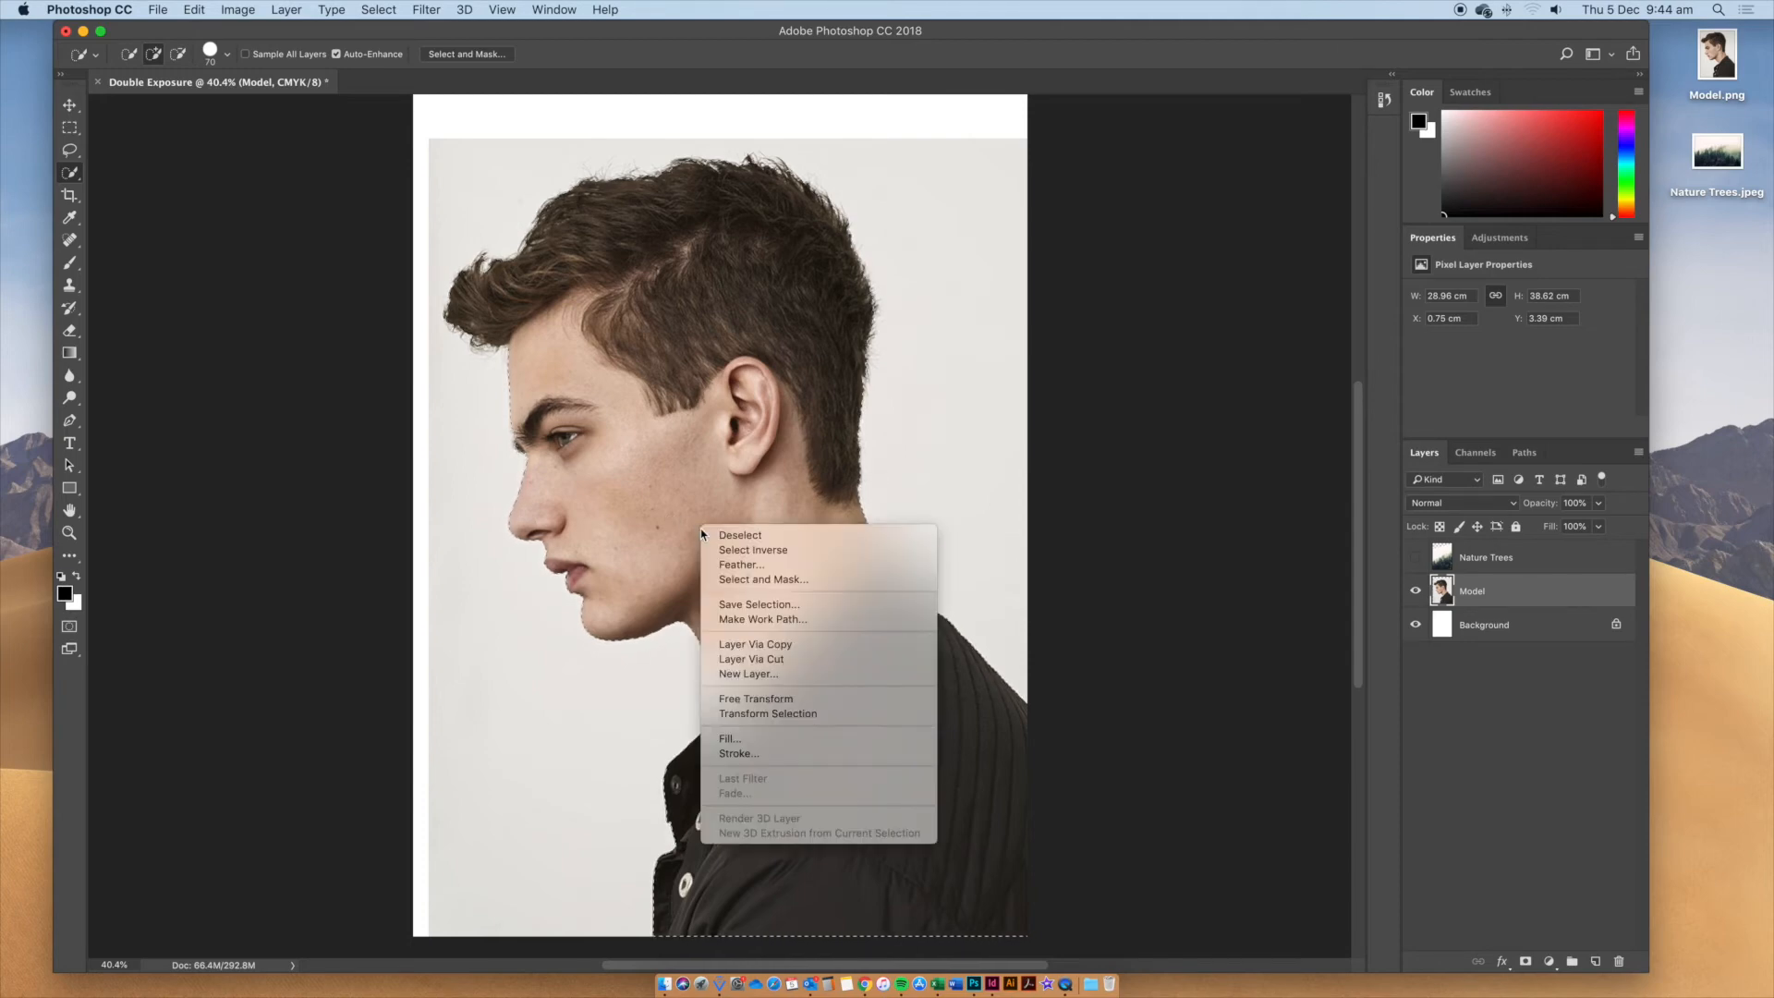
pyautogui.click(807, 552)
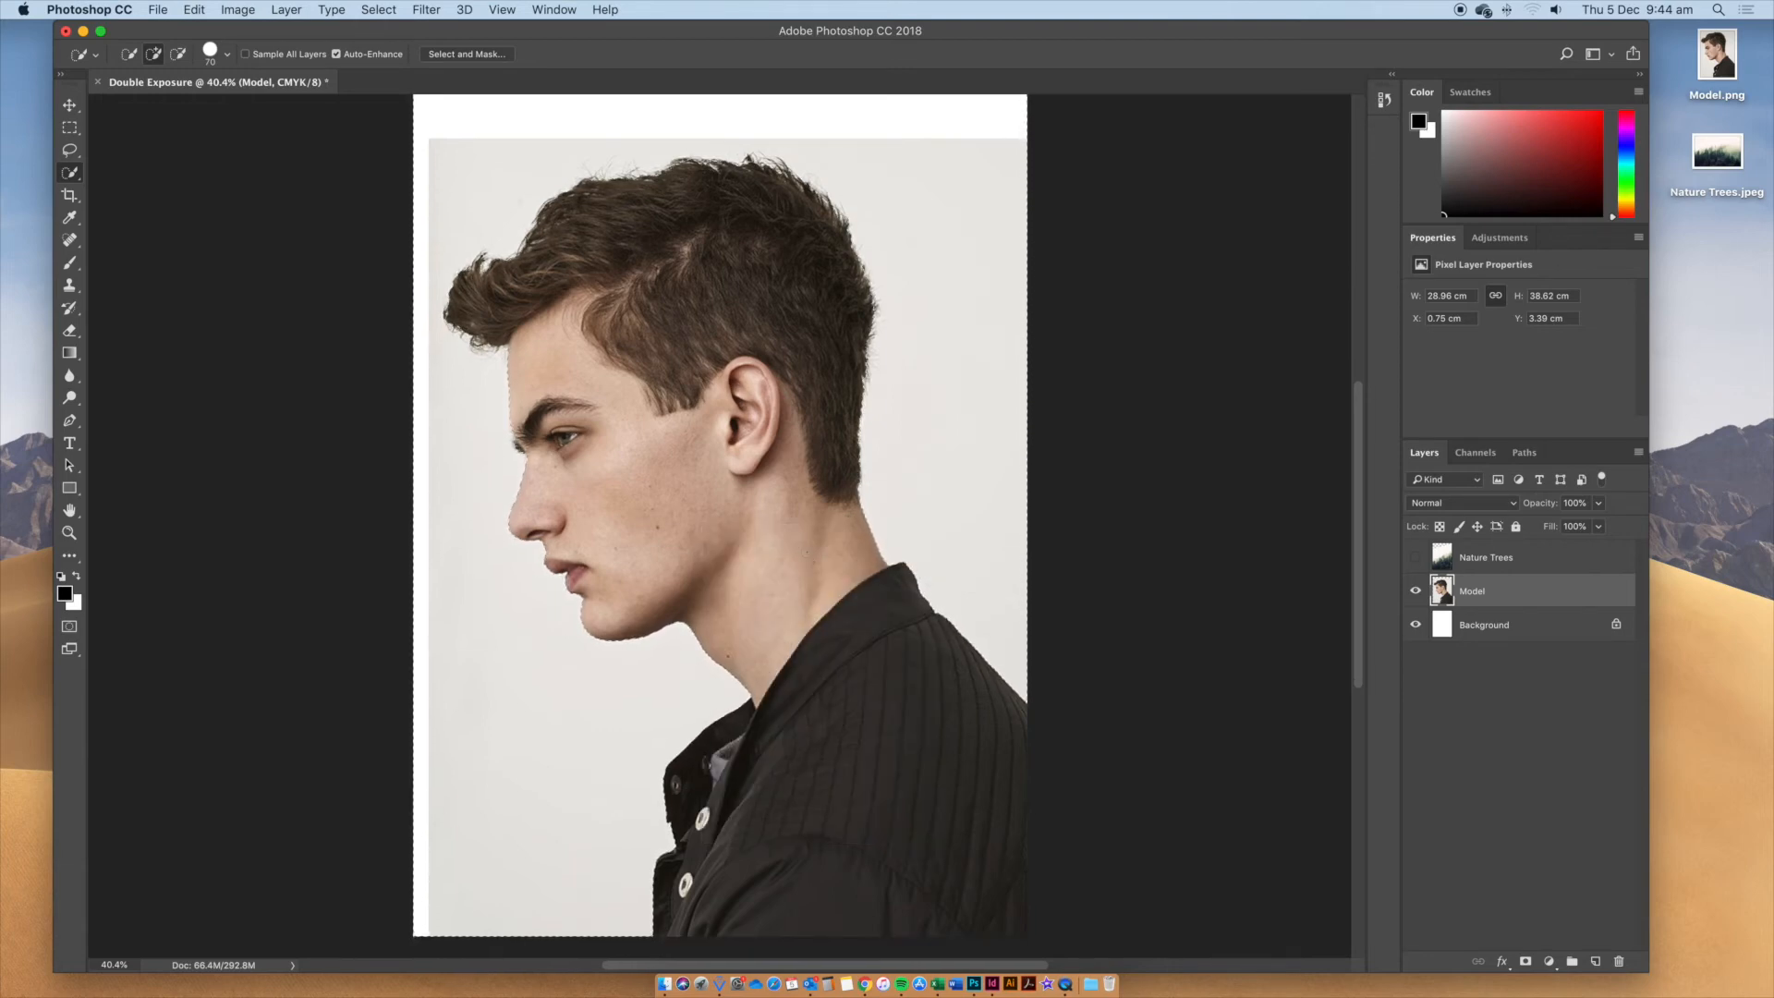
pyautogui.press('Delete')
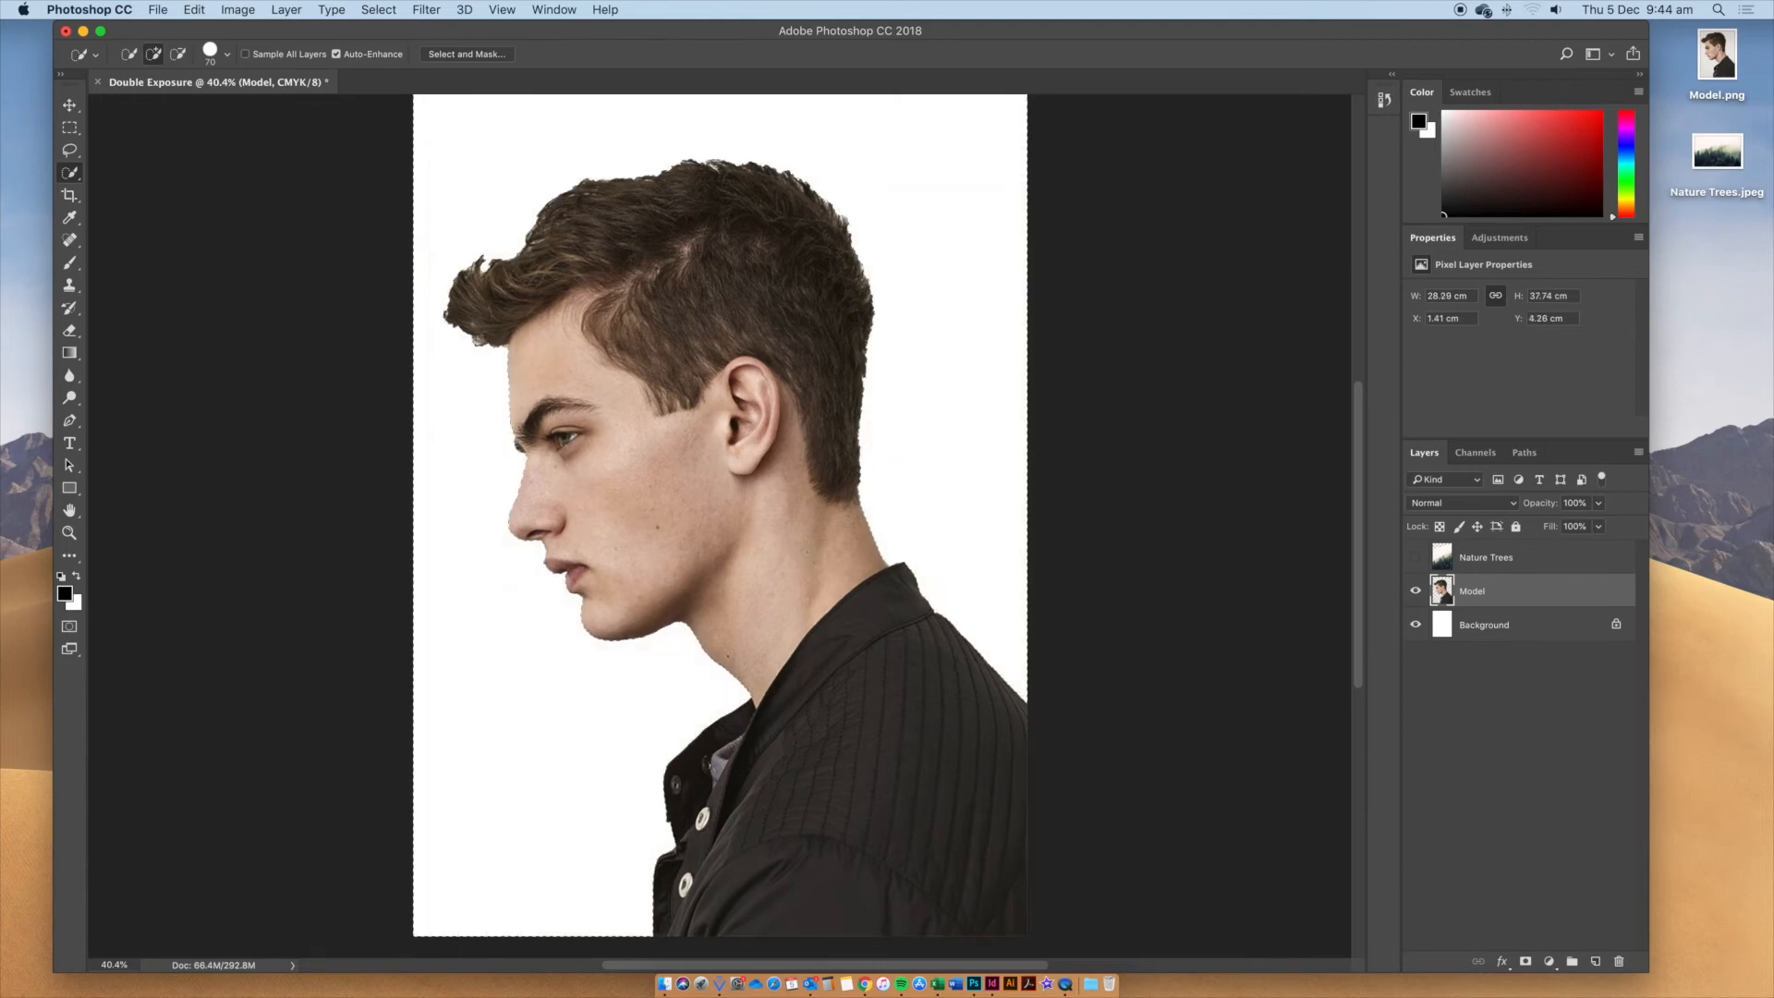
pyautogui.press('super+d')
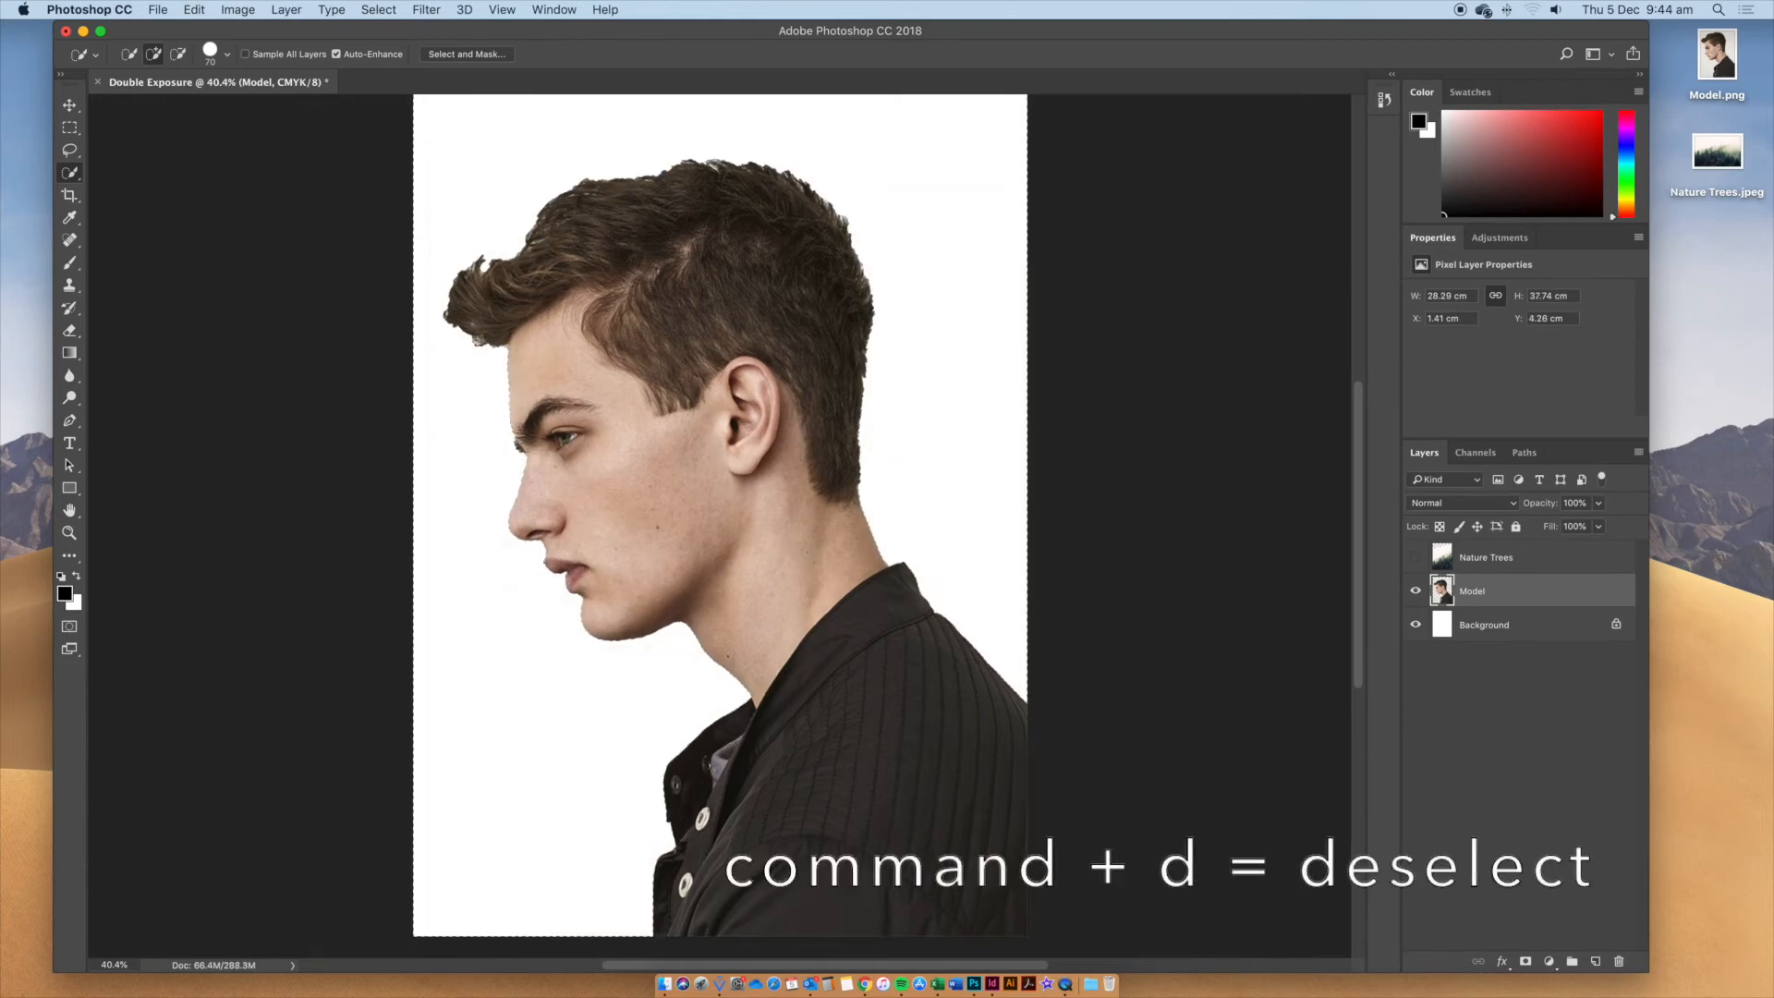
pyautogui.press('super+d')
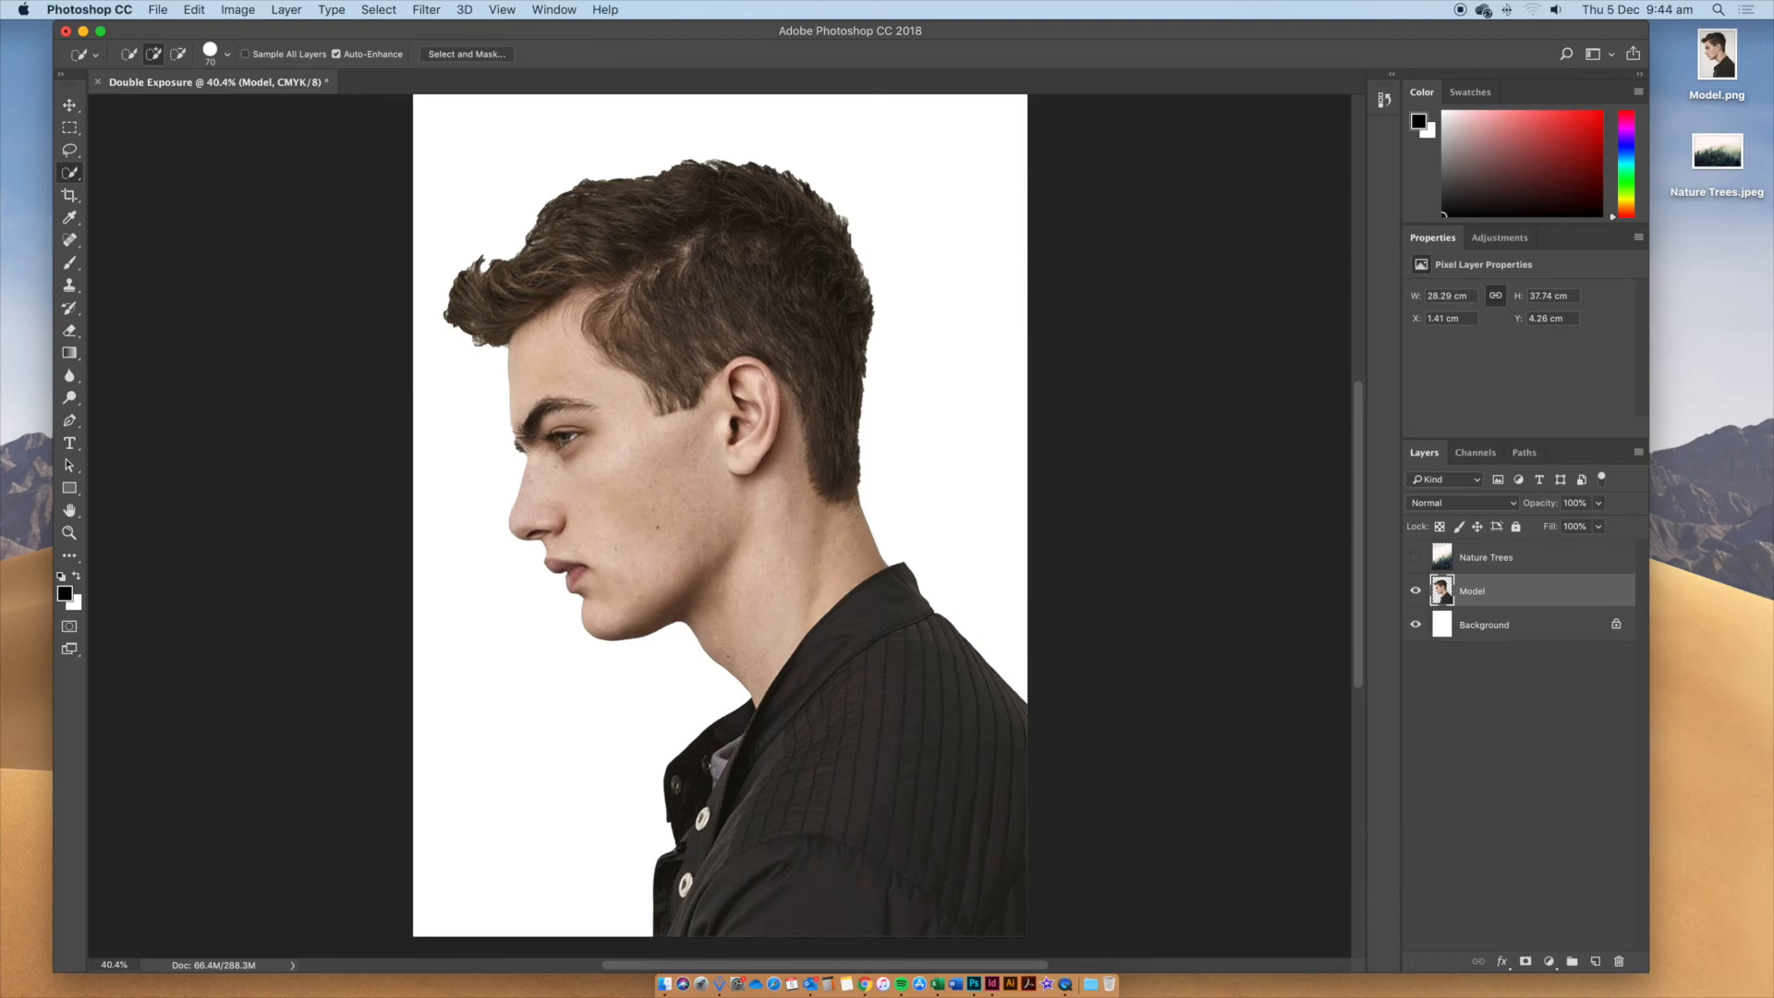
# Desaturate the Model layer
pyautogui.click(241, 12)
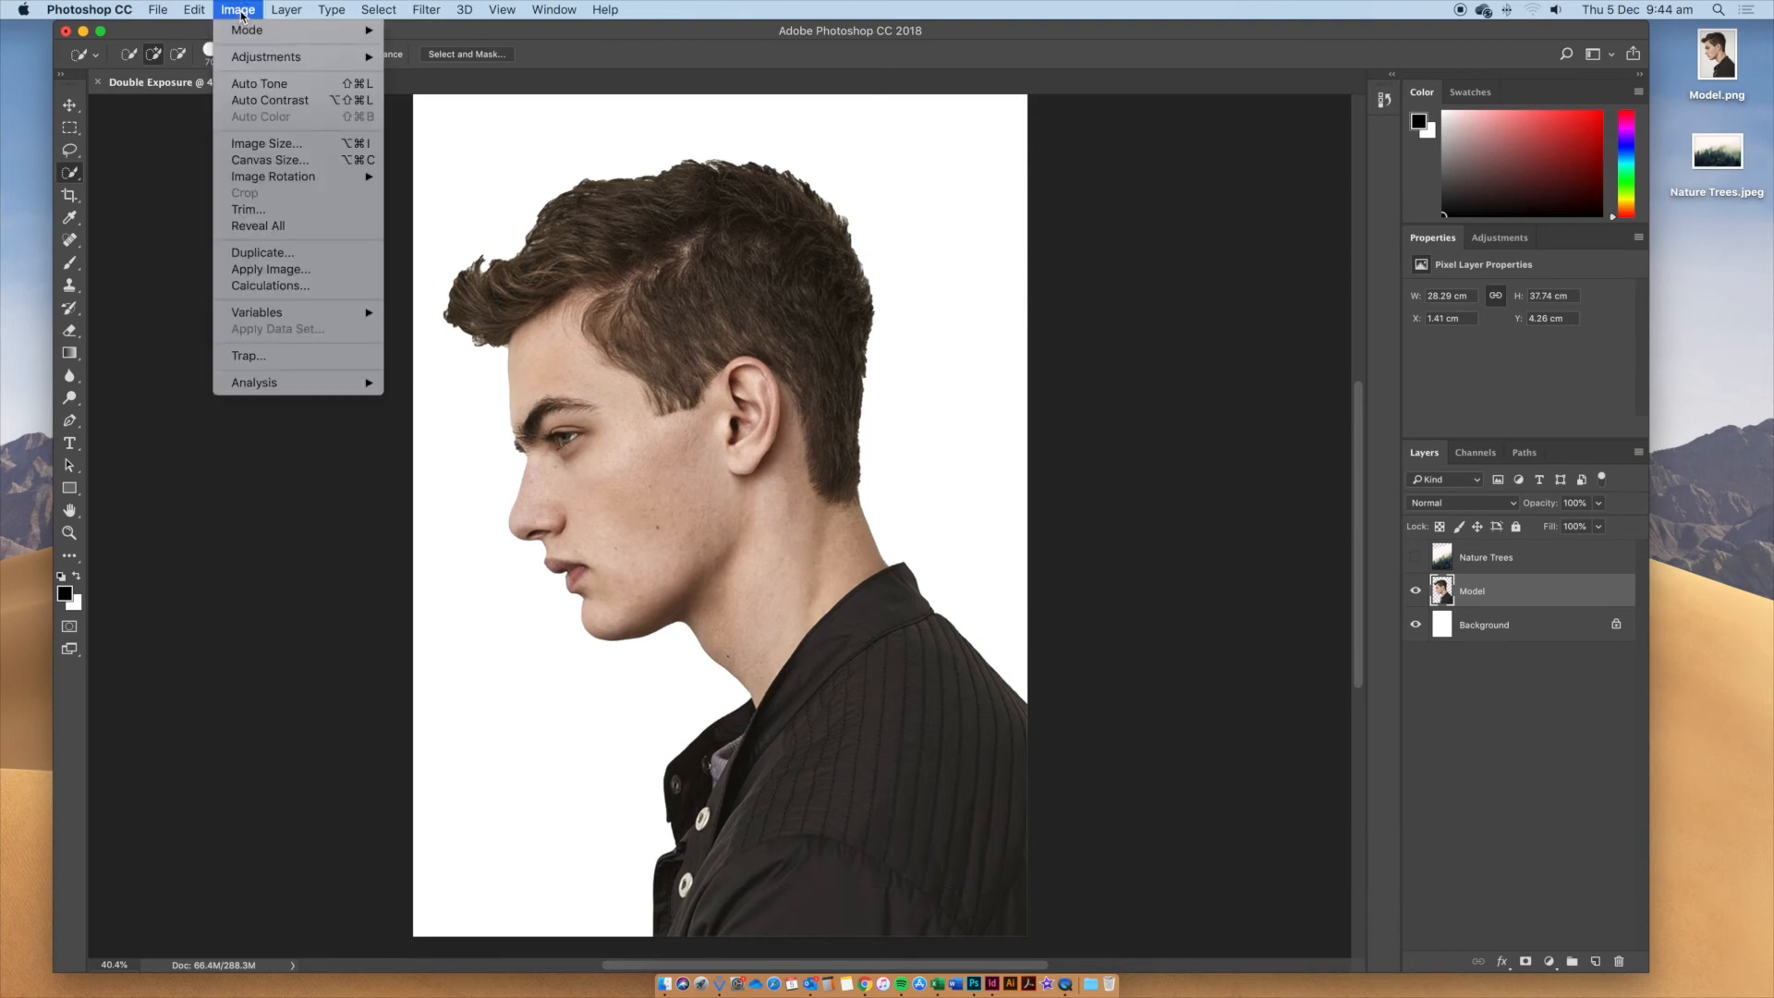
pyautogui.moveTo(252, 57)
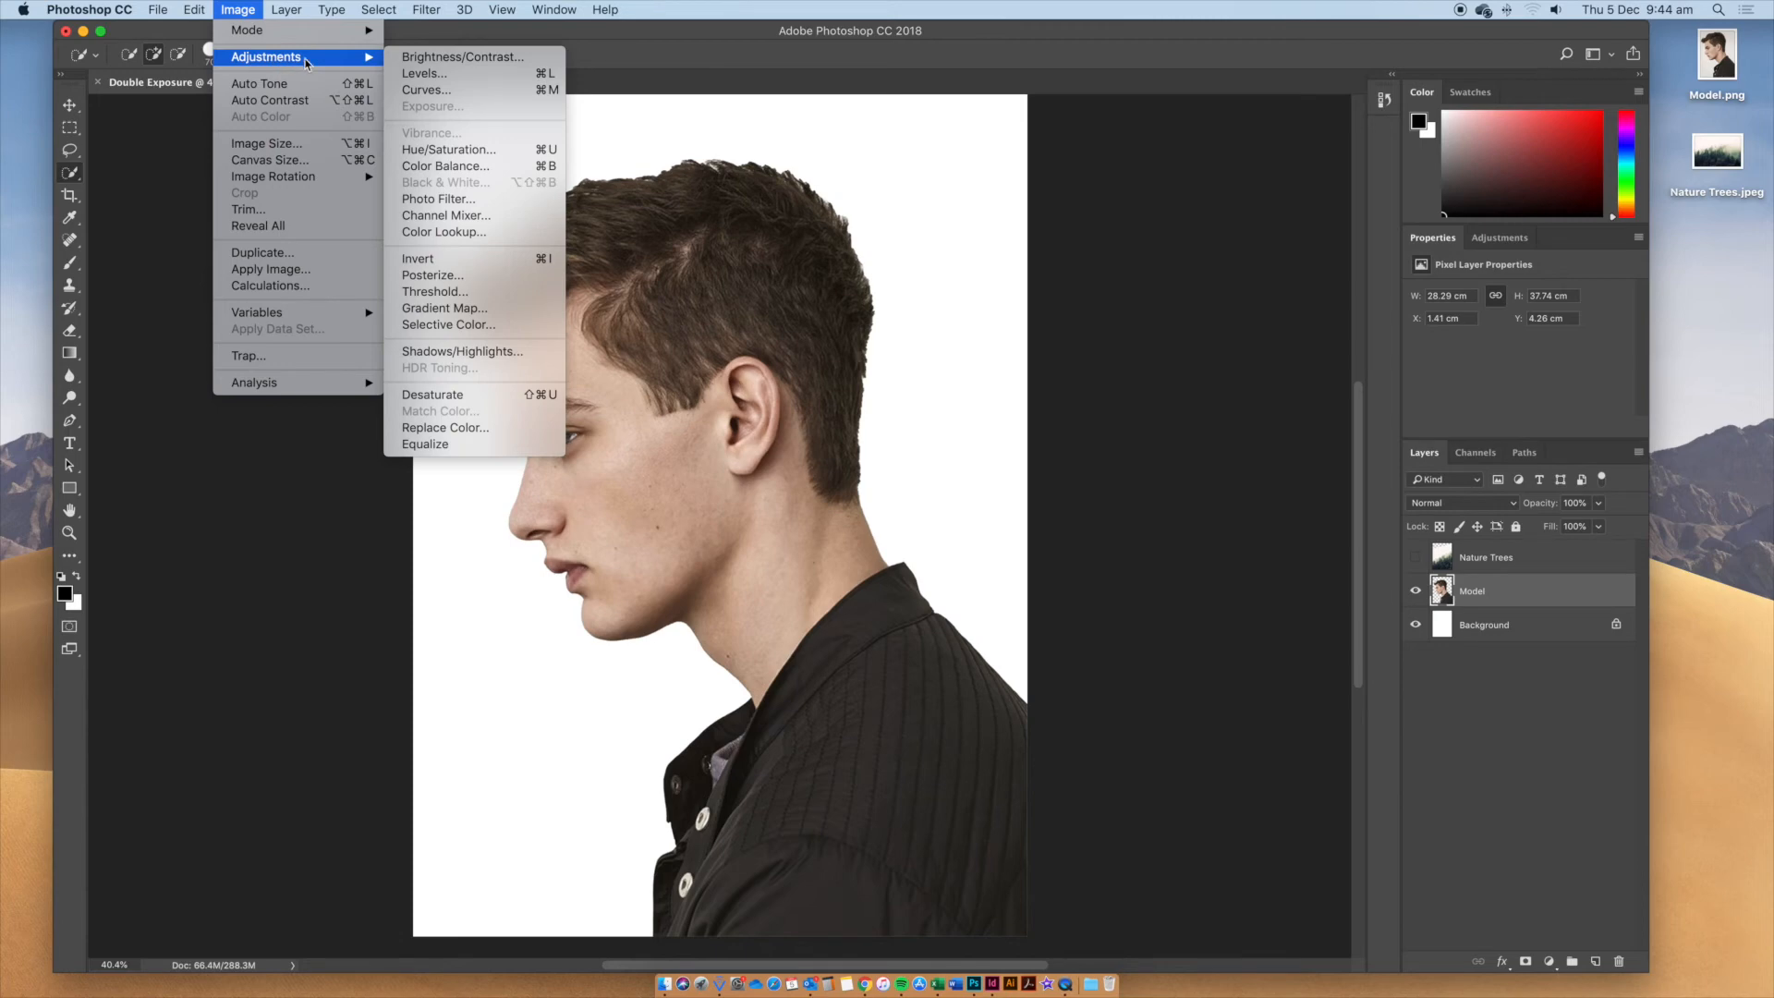
pyautogui.click(490, 398)
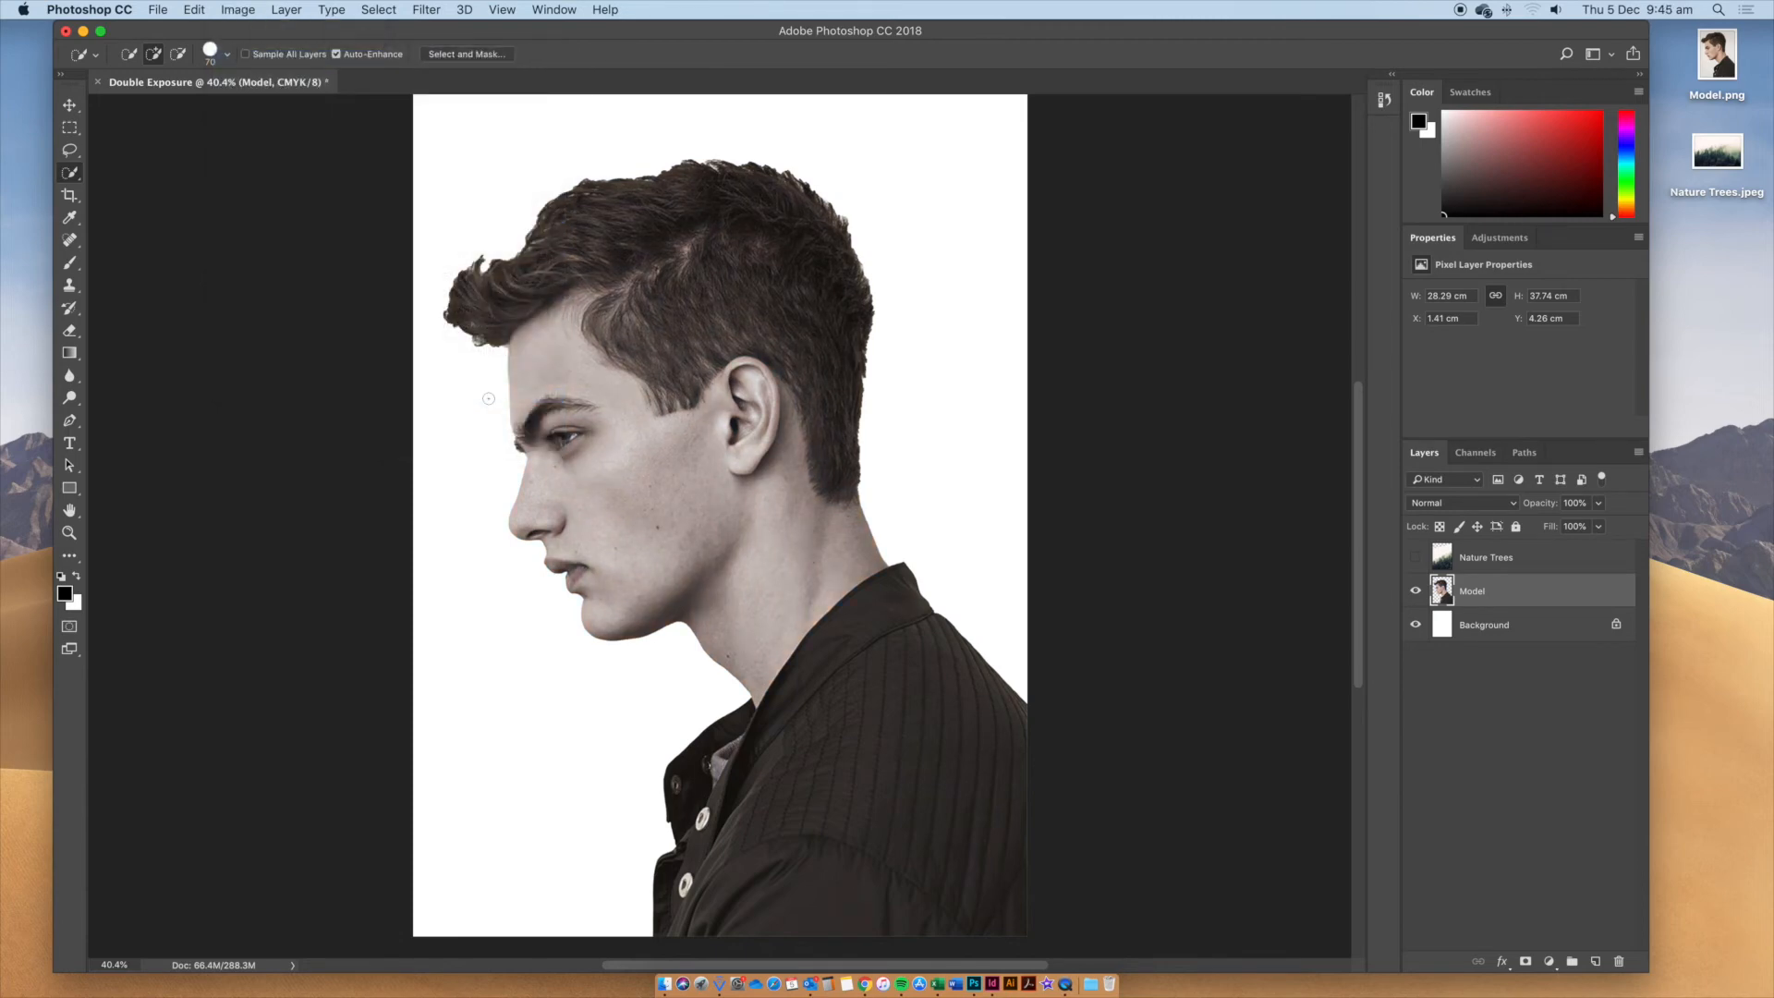
# Show the Nature Trees layer and apply Levels to it with input levels 63, 0.95 and 225
pyautogui.click(1415, 559)
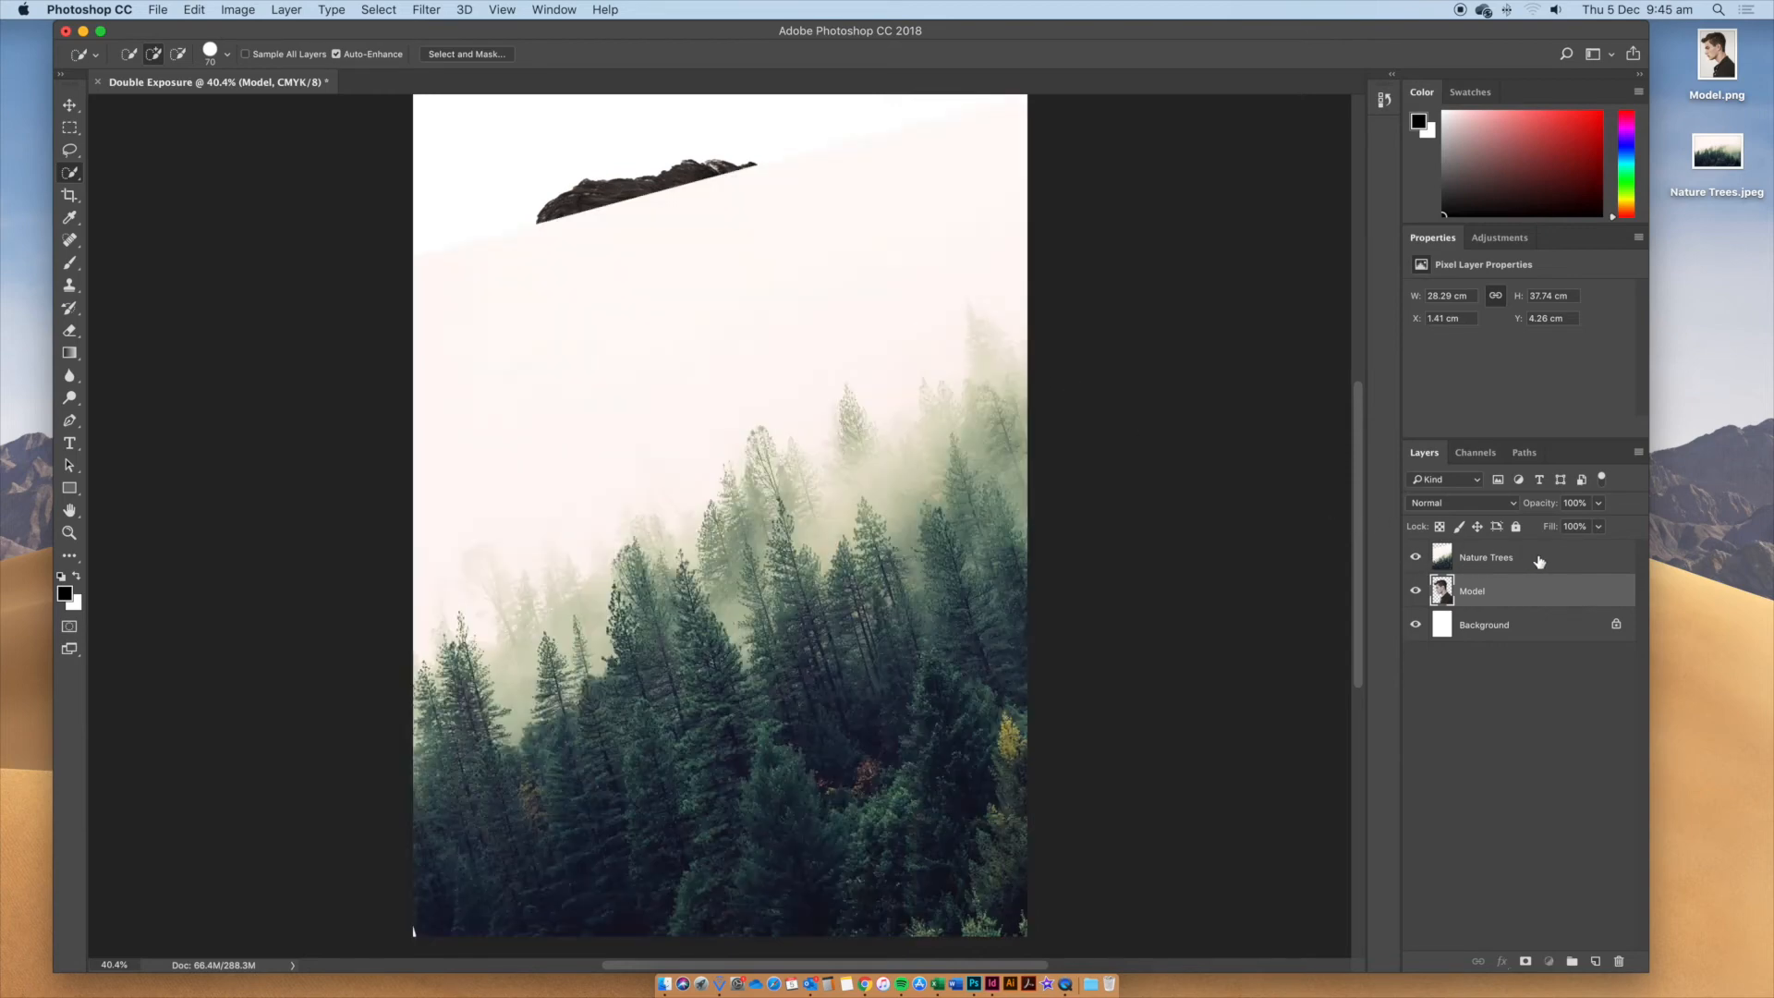
pyautogui.click(1485, 551)
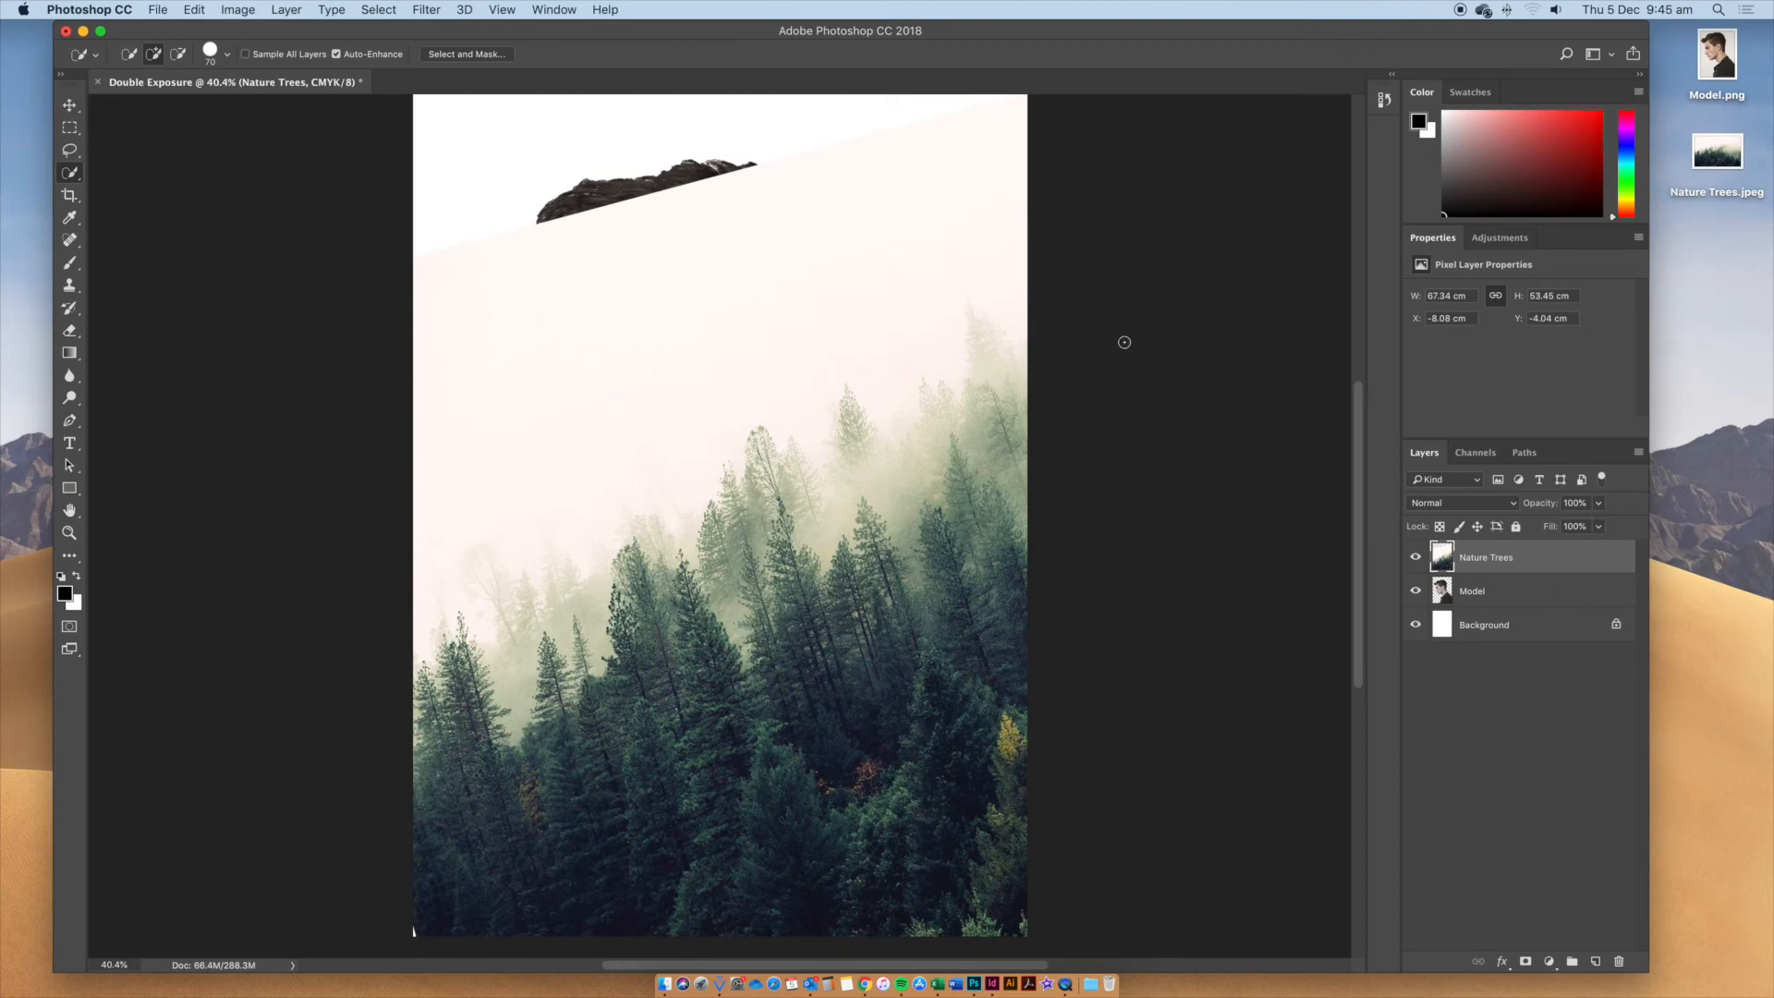
pyautogui.click(228, 10)
pyautogui.moveTo(240, 57)
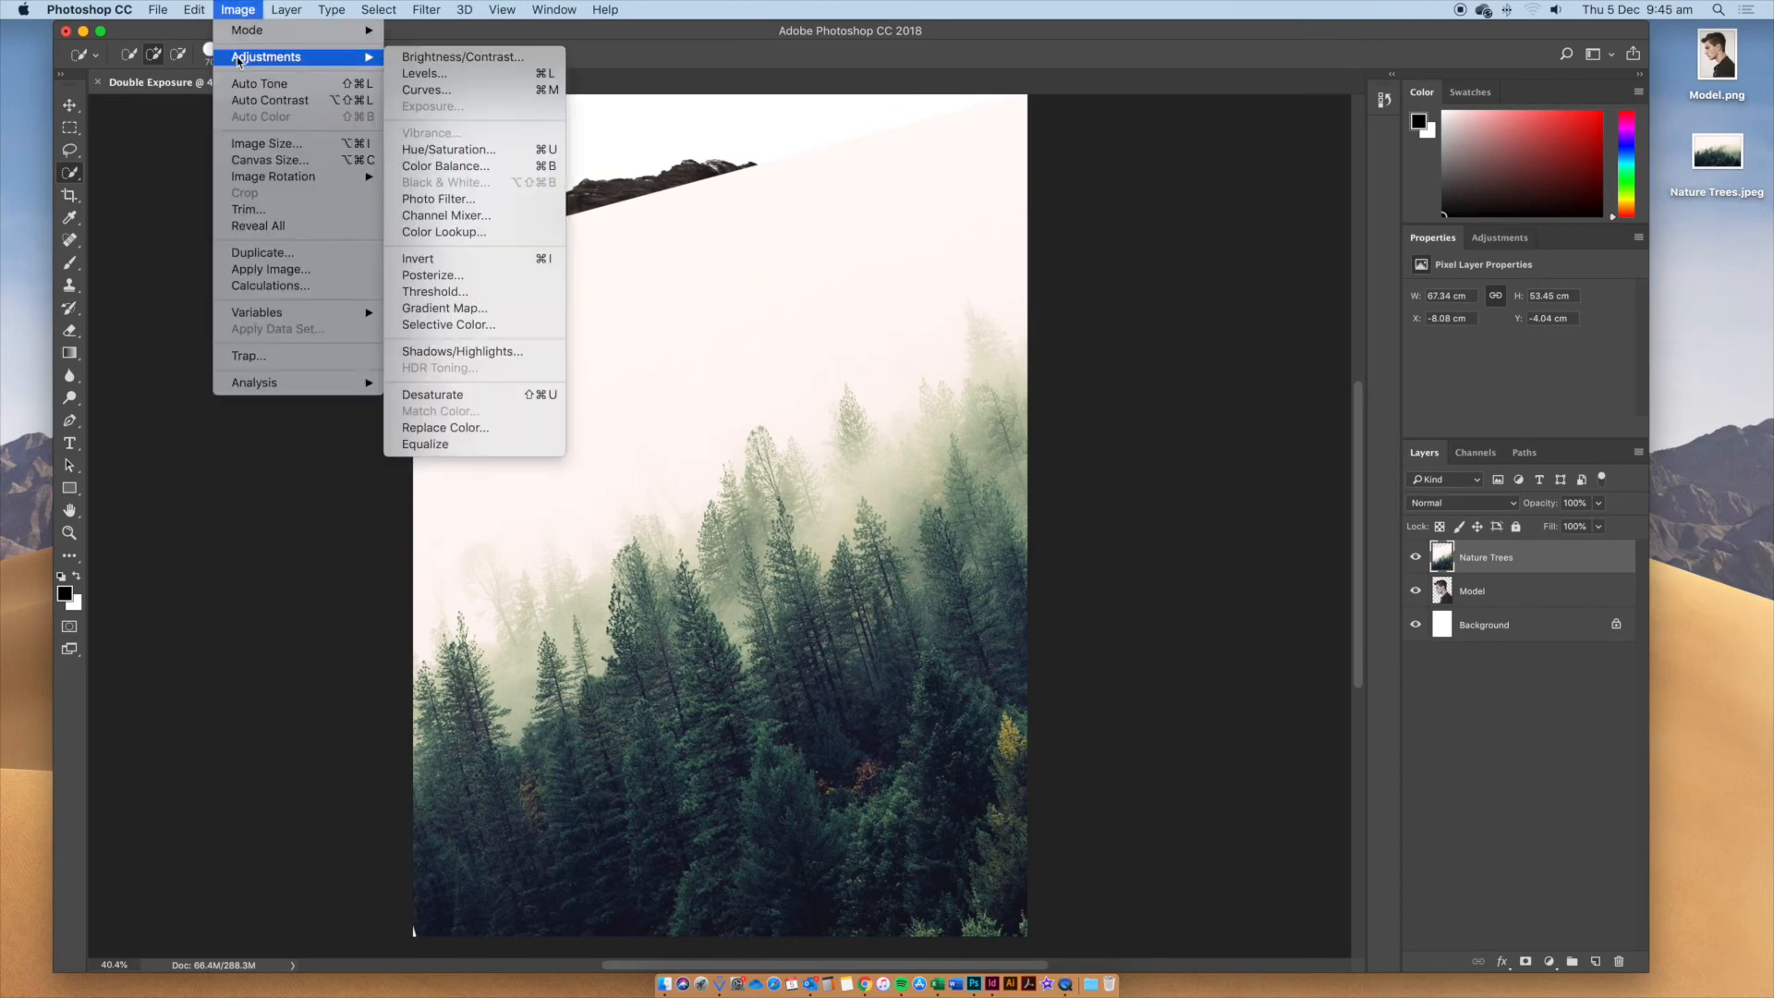
pyautogui.click(485, 81)
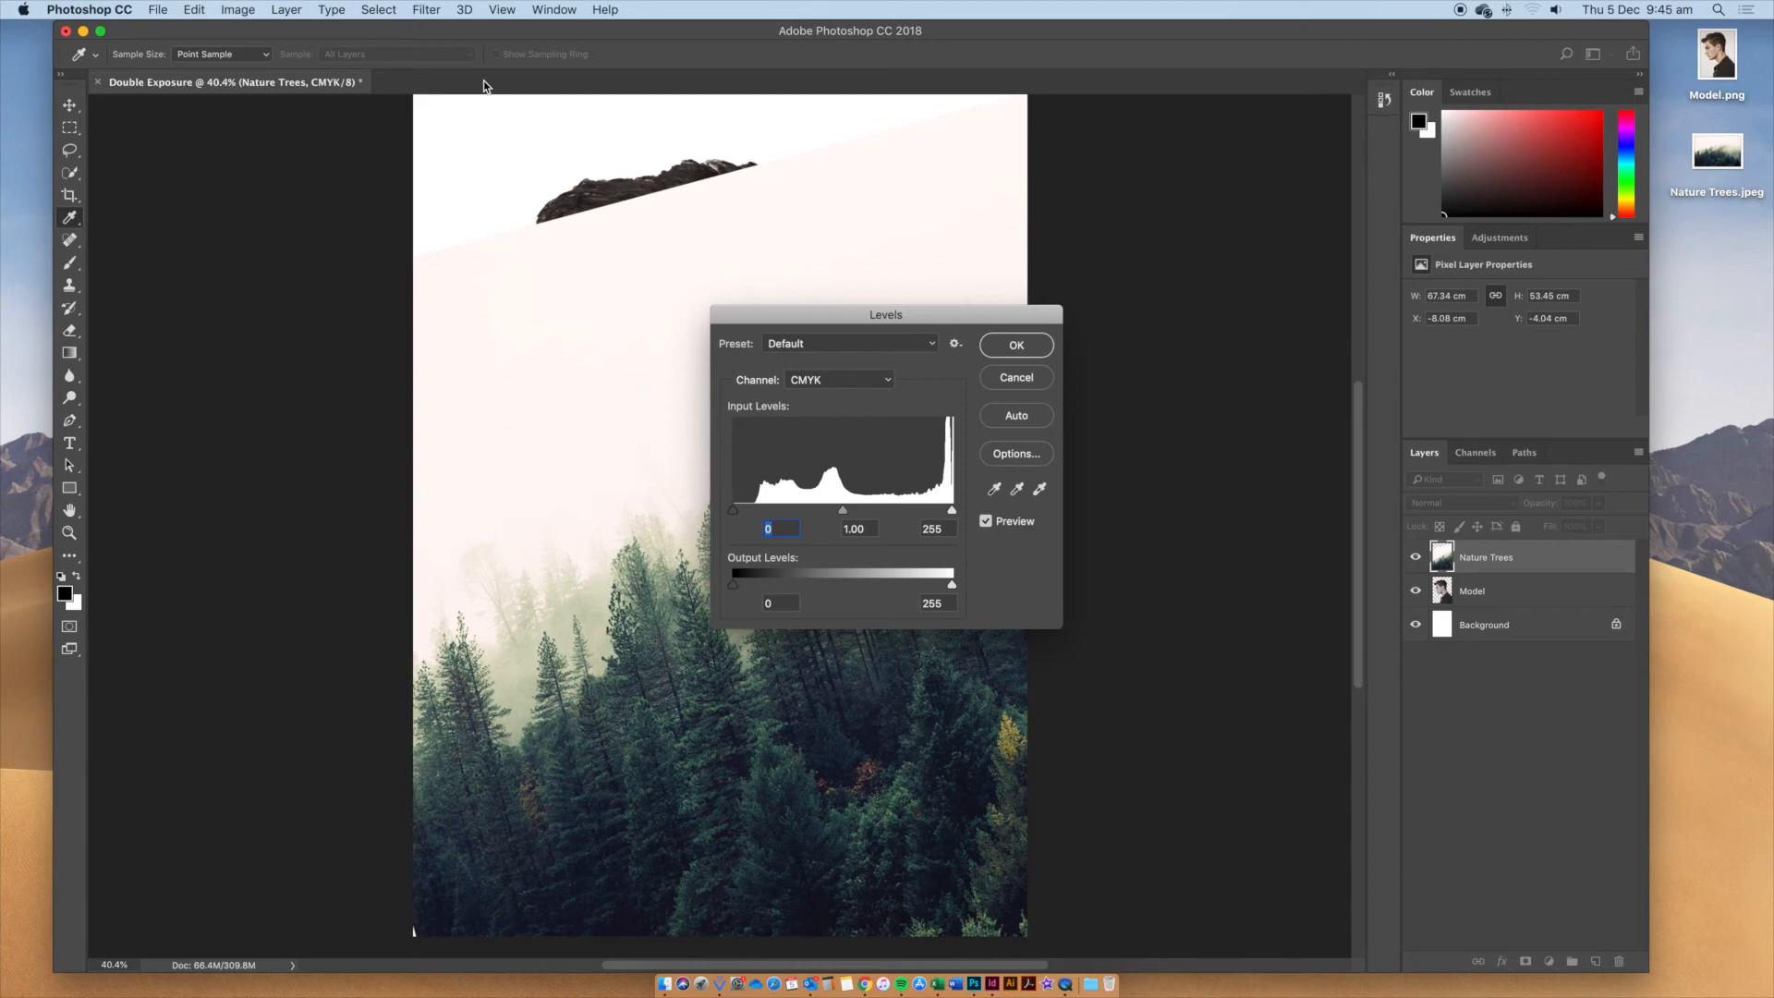
pyautogui.moveTo(734, 509); pyautogui.dragTo(771, 518)
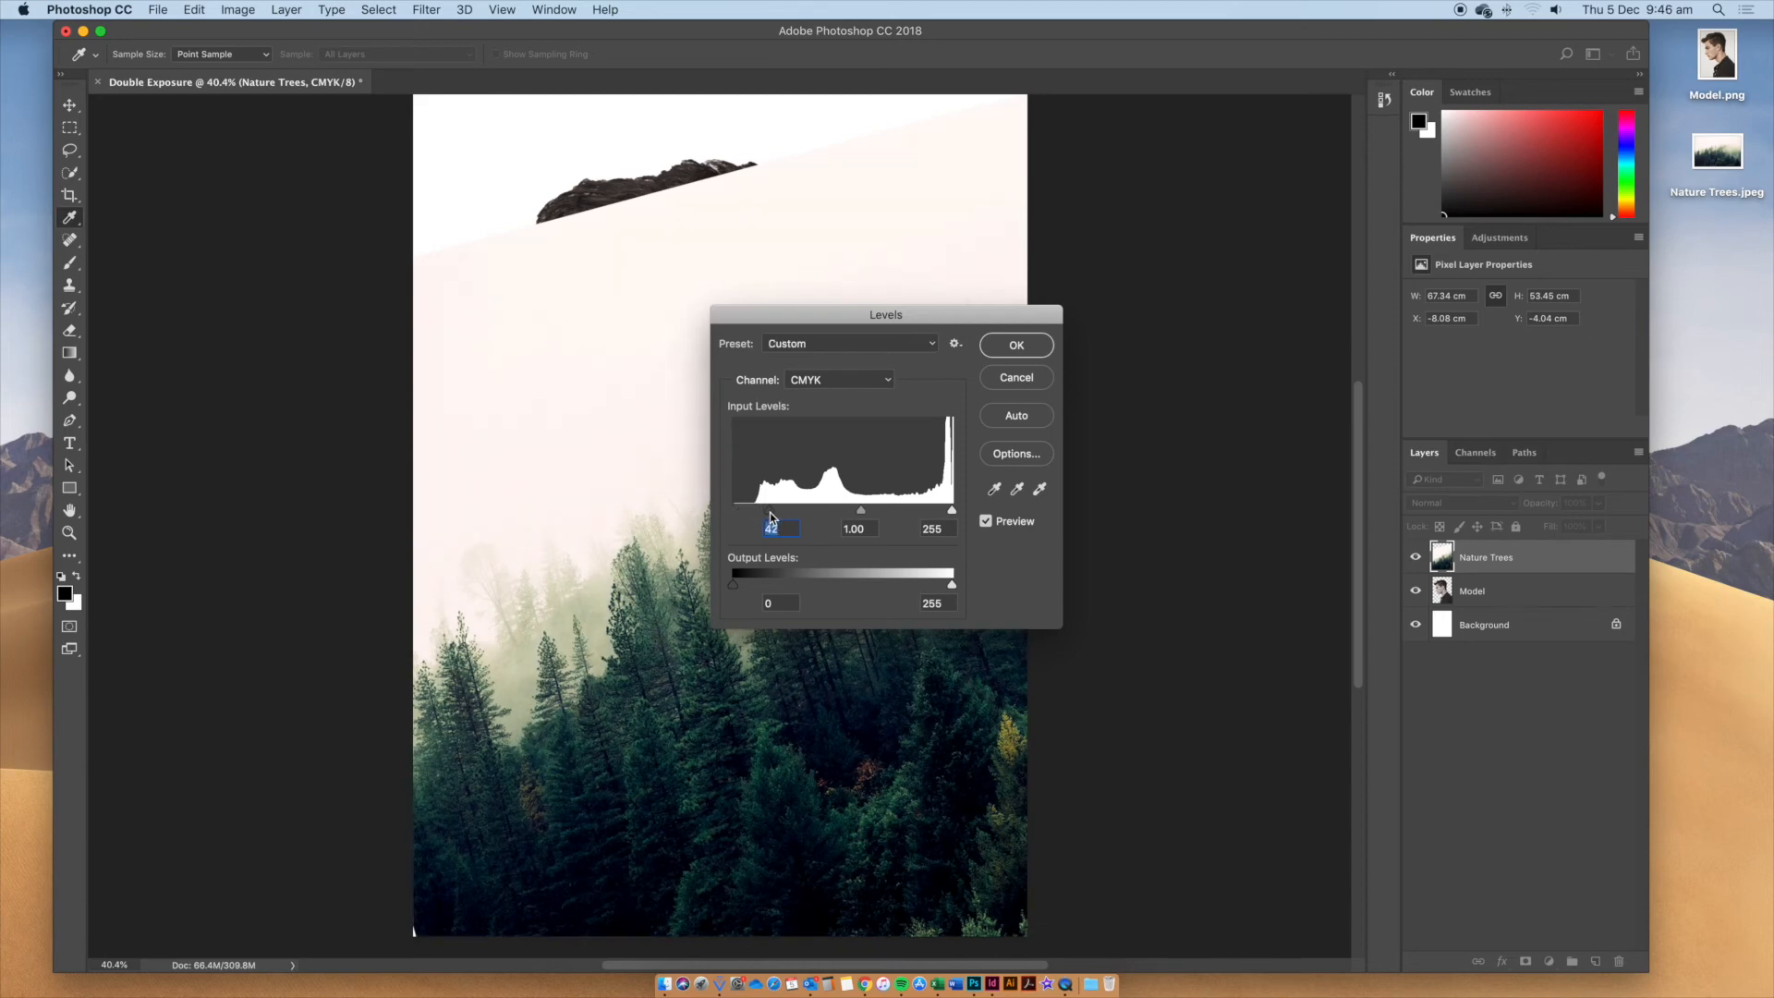
pyautogui.moveTo(952, 511); pyautogui.dragTo(926, 515)
pyautogui.moveTo(771, 511); pyautogui.dragTo(860, 517)
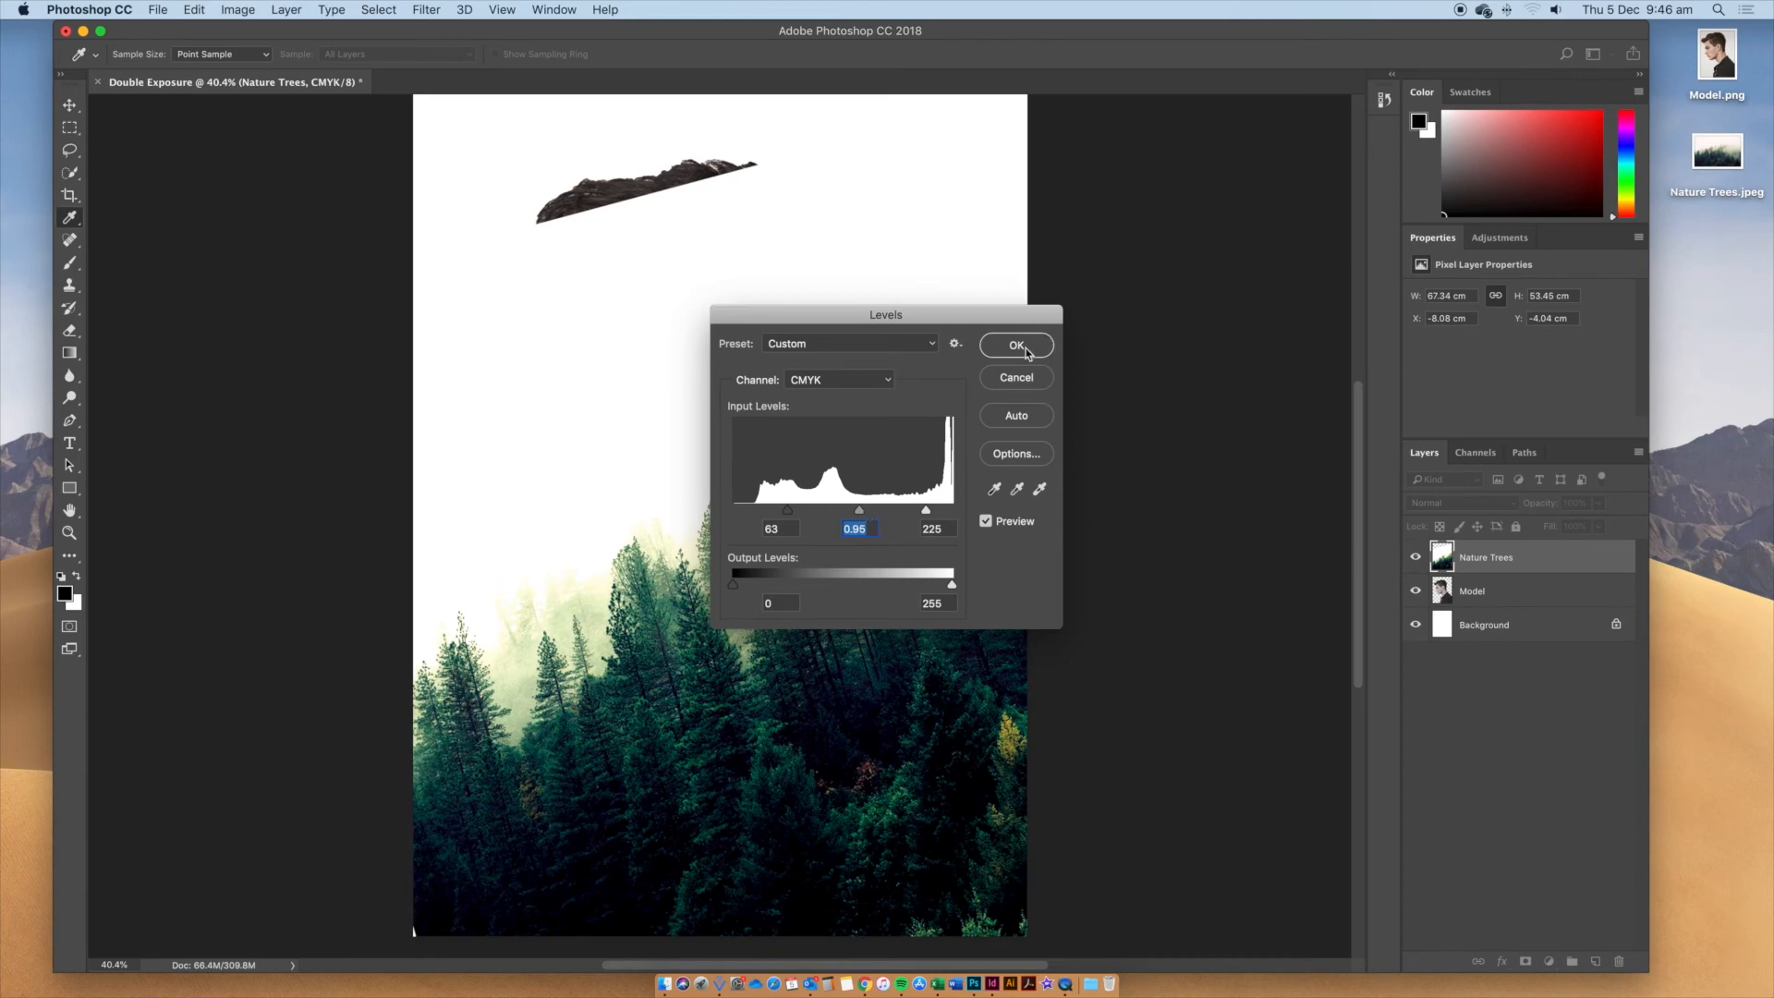
pyautogui.click(1028, 352)
# Lower the Nature Trees layer's opacity to 48%
pyautogui.click(1600, 504)
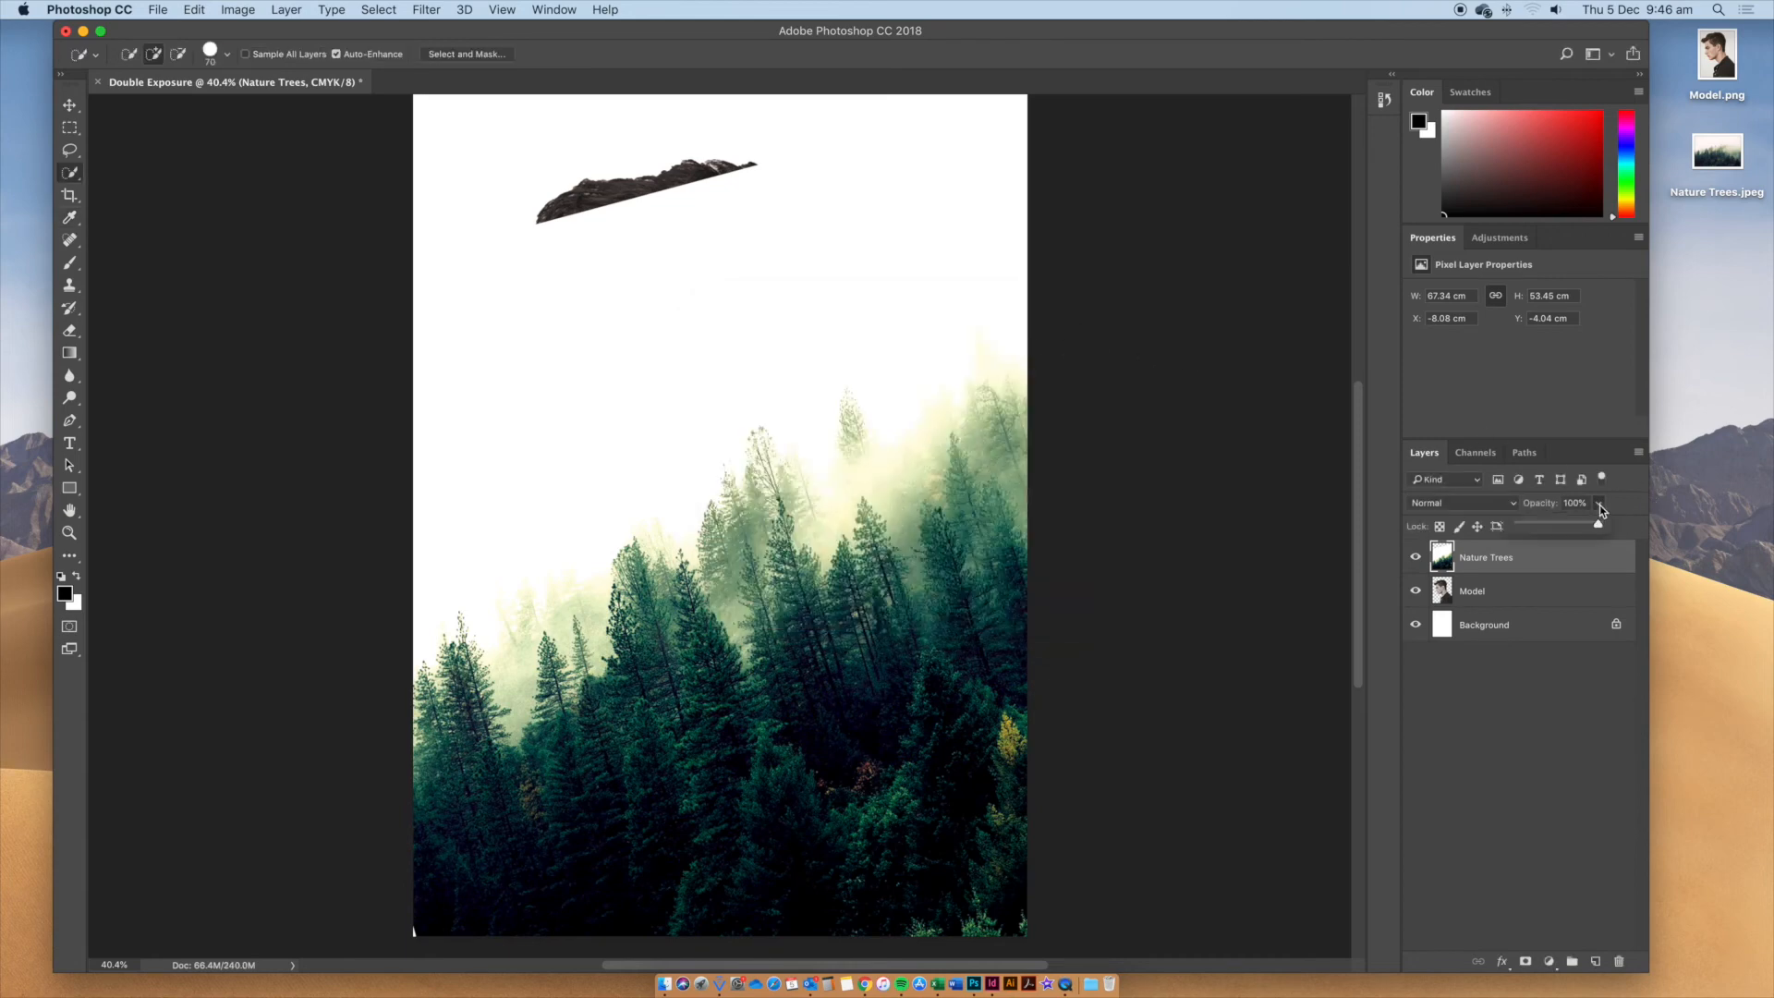
pyautogui.moveTo(1592, 526); pyautogui.dragTo(1558, 526)
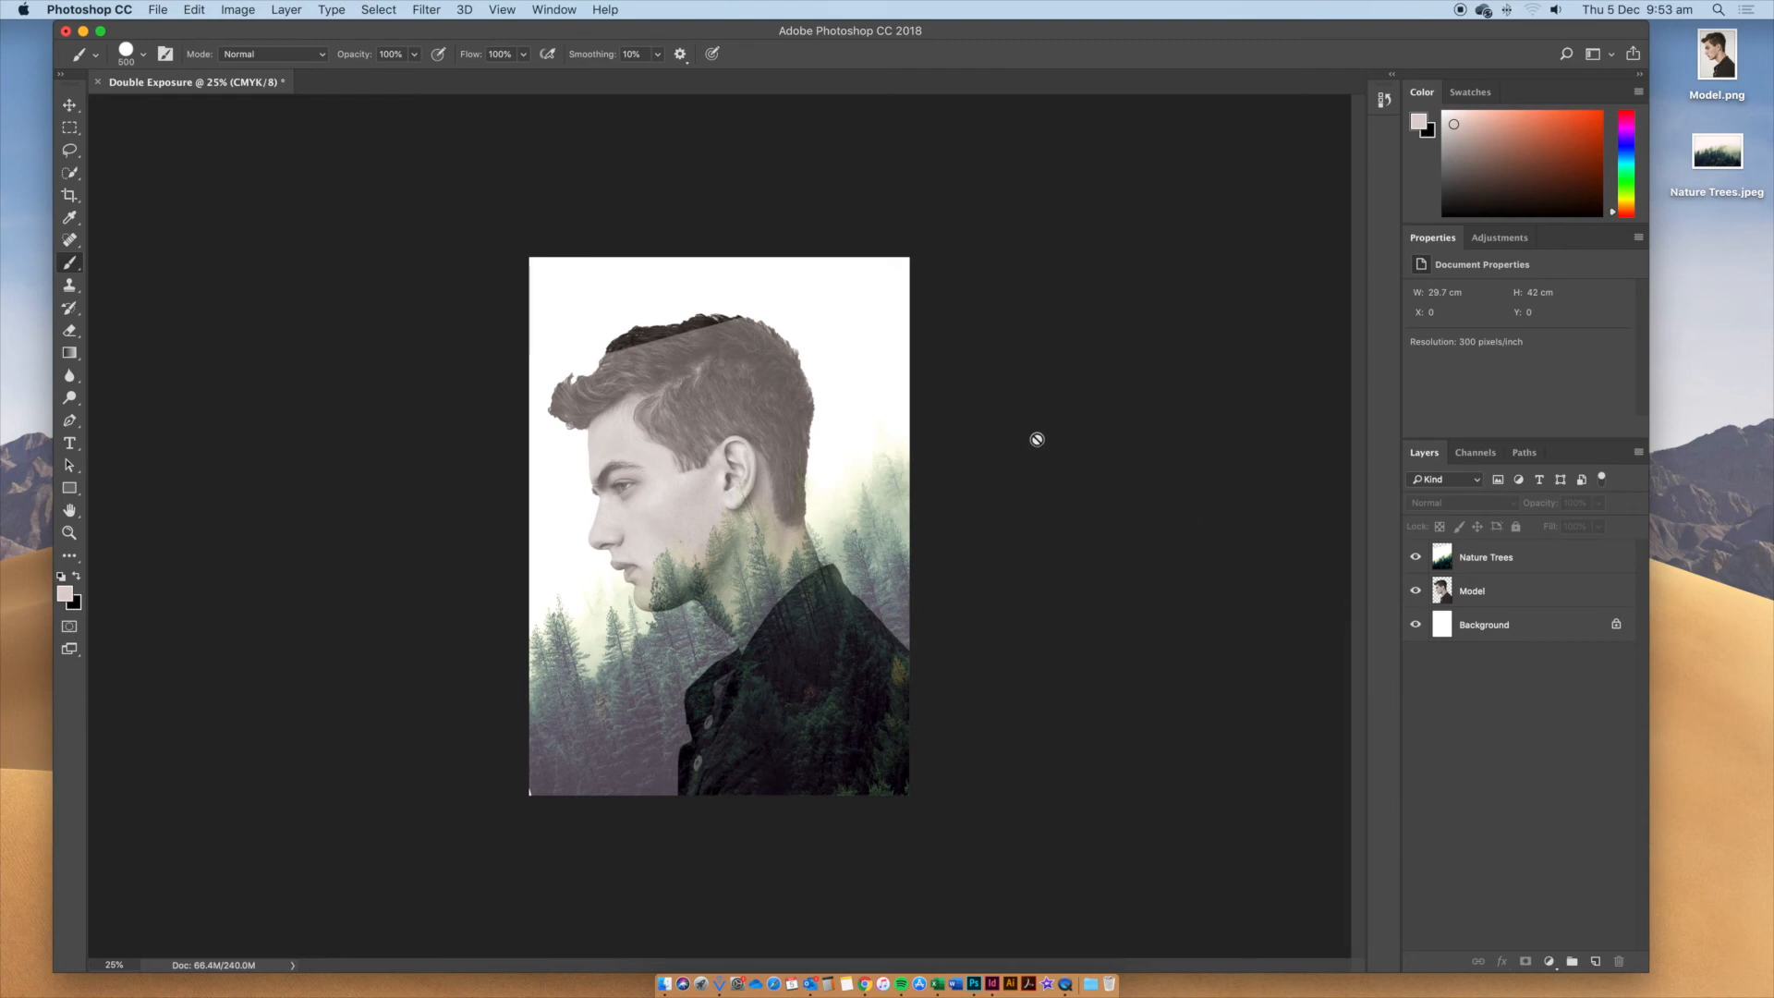
# Scale the Nature Trees layer to about 103.36% and shift it so the photo covers all of the model's hair
pyautogui.click(1484, 566)
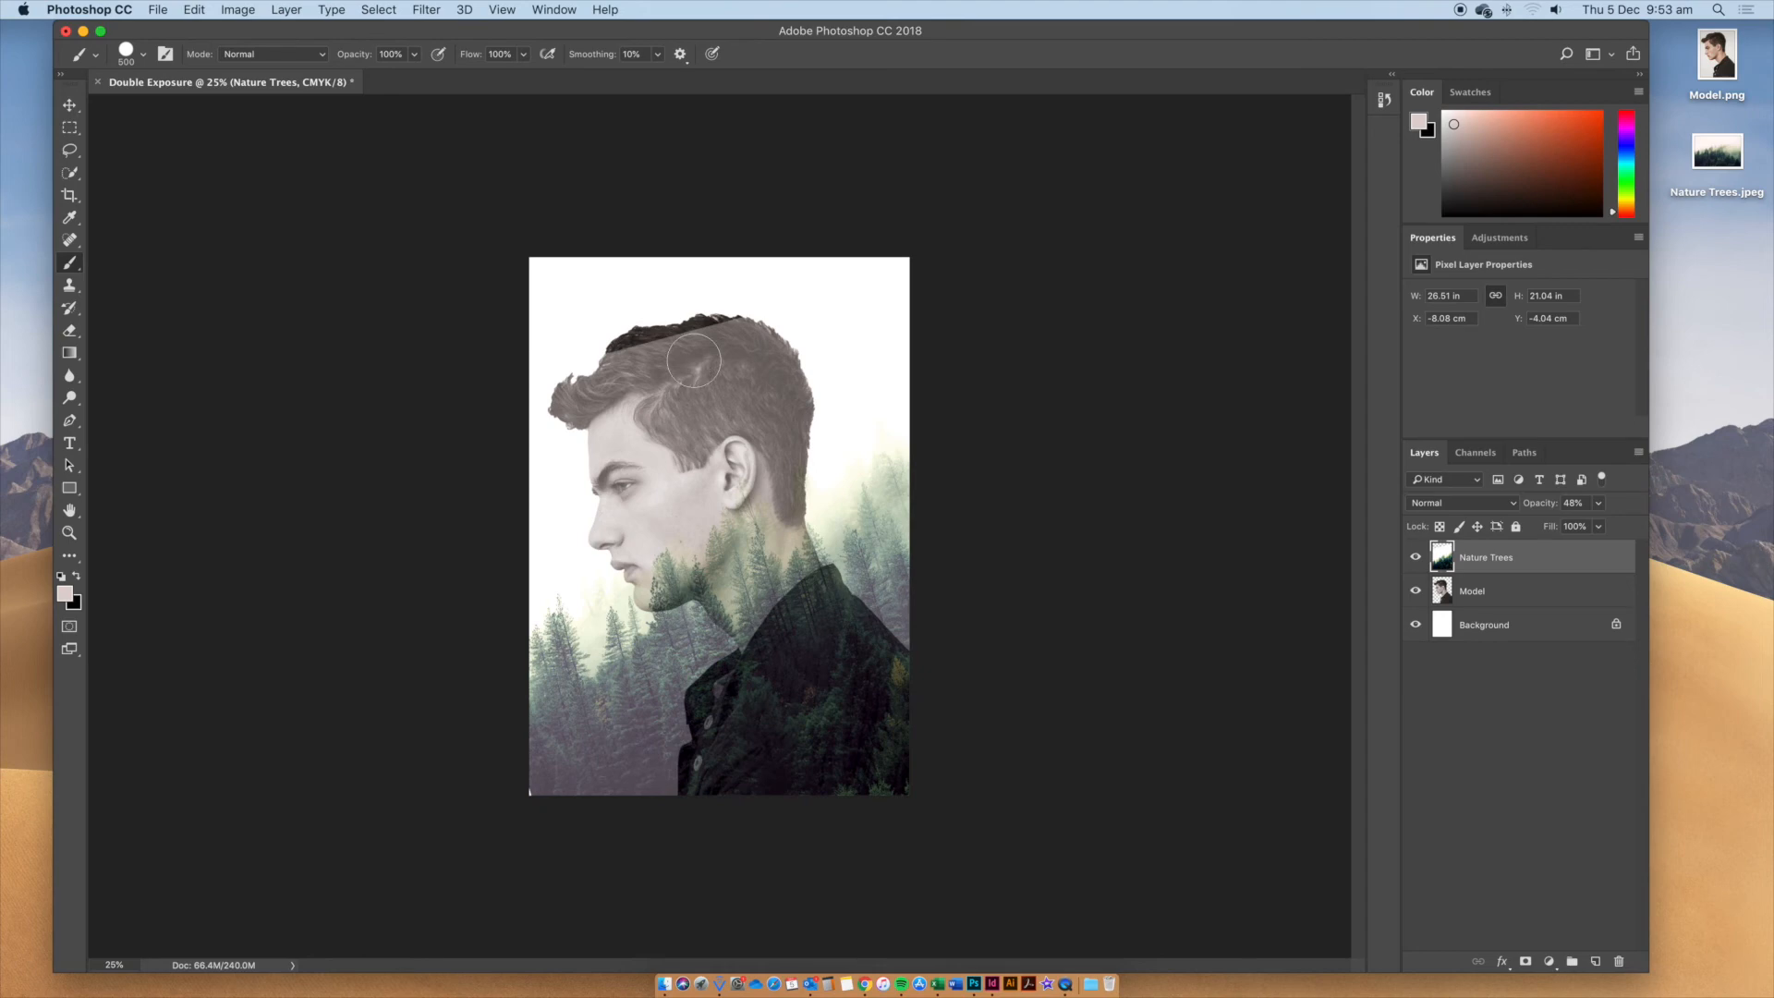
pyautogui.press('super+t')
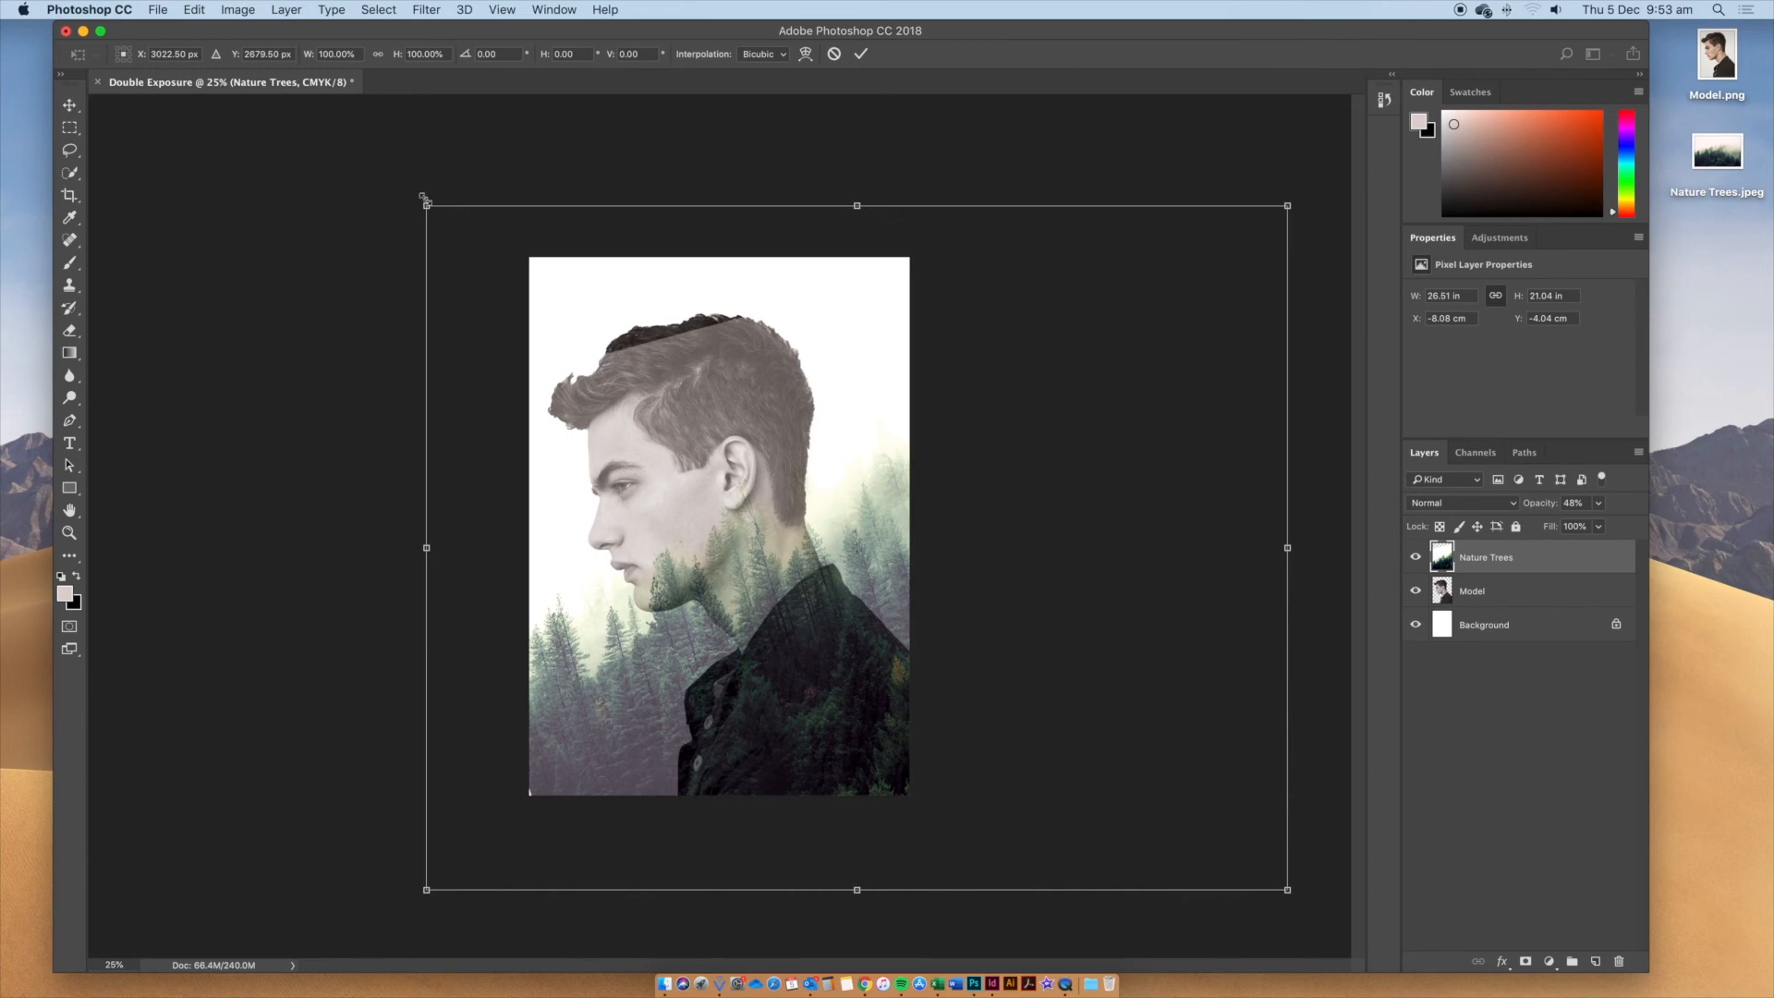
pyautogui.moveTo(425, 205); pyautogui.dragTo(402, 183)
pyautogui.moveTo(1289, 184); pyautogui.dragTo(1297, 188)
pyautogui.hotkey('shift', 'Right')
pyautogui.hotkey('shift', 'Right')
pyautogui.hotkey('shift', 'Right')
pyautogui.hotkey('shift', 'Right')
pyautogui.hotkey('shift', 'Right')
pyautogui.hotkey('shift', 'Right')
pyautogui.hotkey('shift', 'Right')
pyautogui.hotkey('shift', 'Right')
pyautogui.hotkey('shift', 'Right')
pyautogui.hotkey('shift', 'Right')
pyautogui.hotkey('shift', 'Right')
pyautogui.hotkey('shift', 'Right')
pyautogui.hotkey('shift', 'Right')
pyautogui.hotkey('shift', 'Right')
pyautogui.hotkey('shift', 'Right')
pyautogui.hotkey('shift', 'Right')
pyautogui.hotkey('shift', 'Right')
pyautogui.hotkey('shift', 'Up')
pyautogui.hotkey('shift', 'Up')
pyautogui.hotkey('shift', 'Right')
pyautogui.hotkey('shift', 'Right')
pyautogui.hotkey('shift', 'Right')
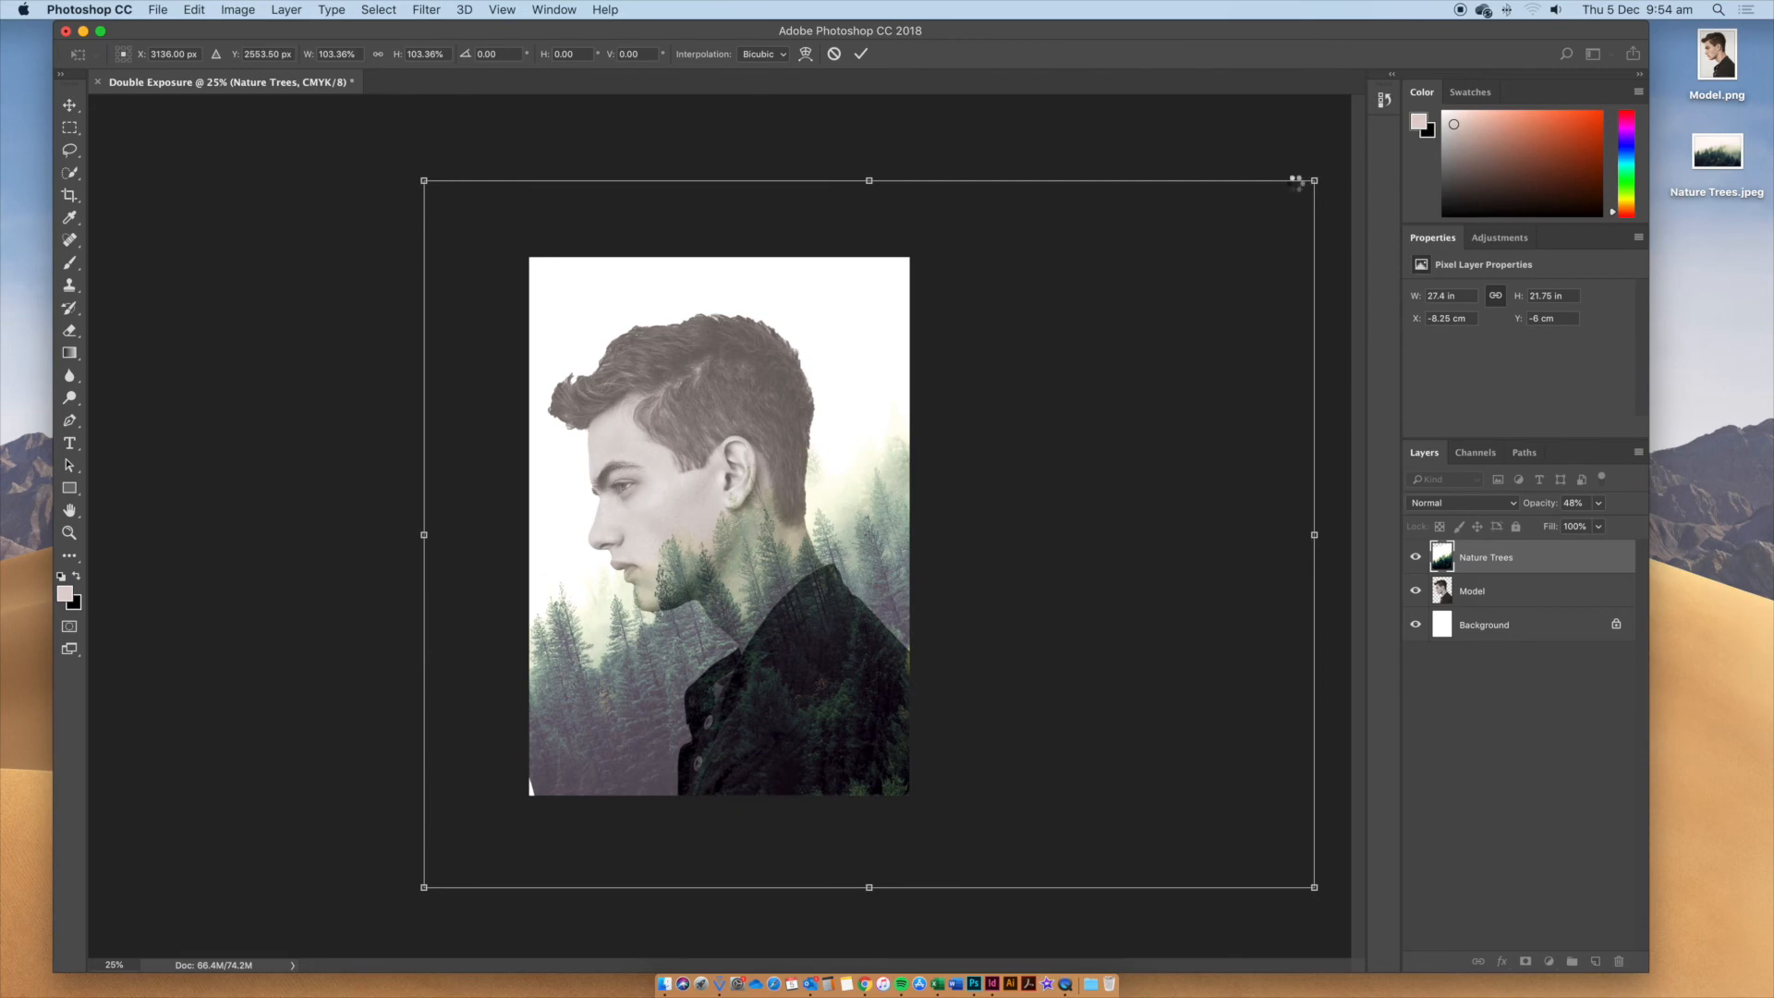
pyautogui.press('Return')
pyautogui.press('b')
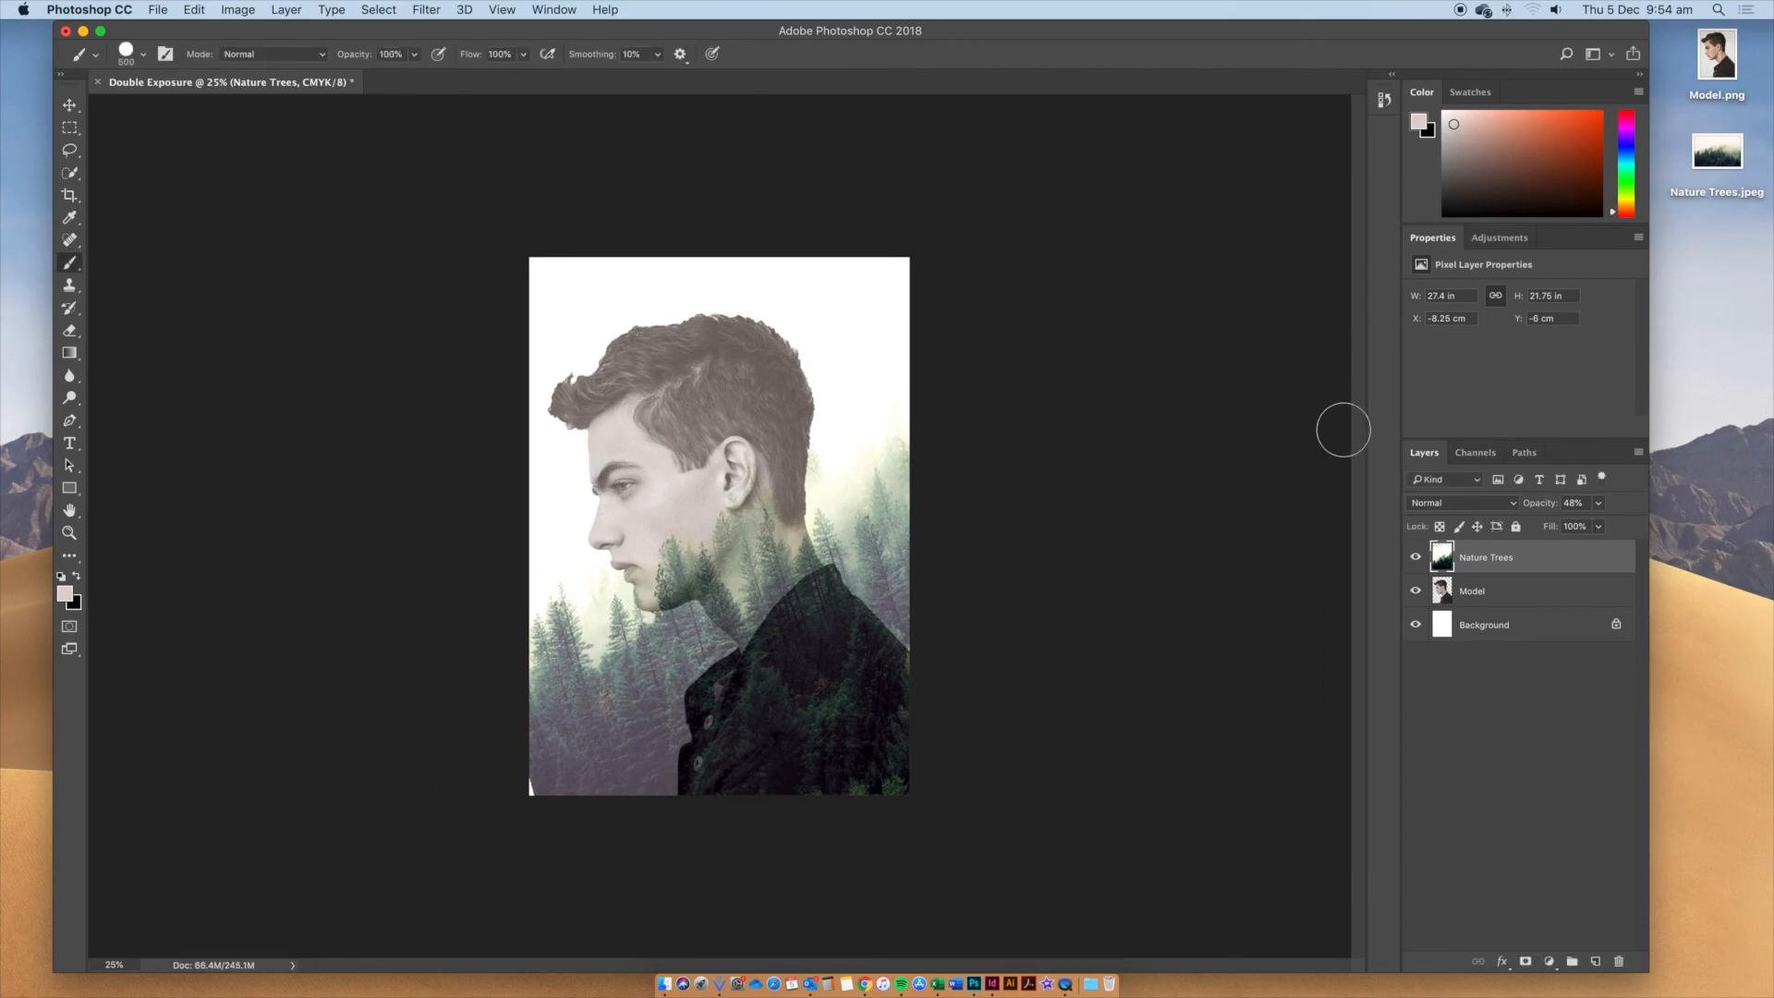
# Load the Model layer's outline as a selection and use it as a layer mask on Nature Trees
pyautogui.keyDown('super'); pyautogui.click(1443, 592); pyautogui.keyUp('super')
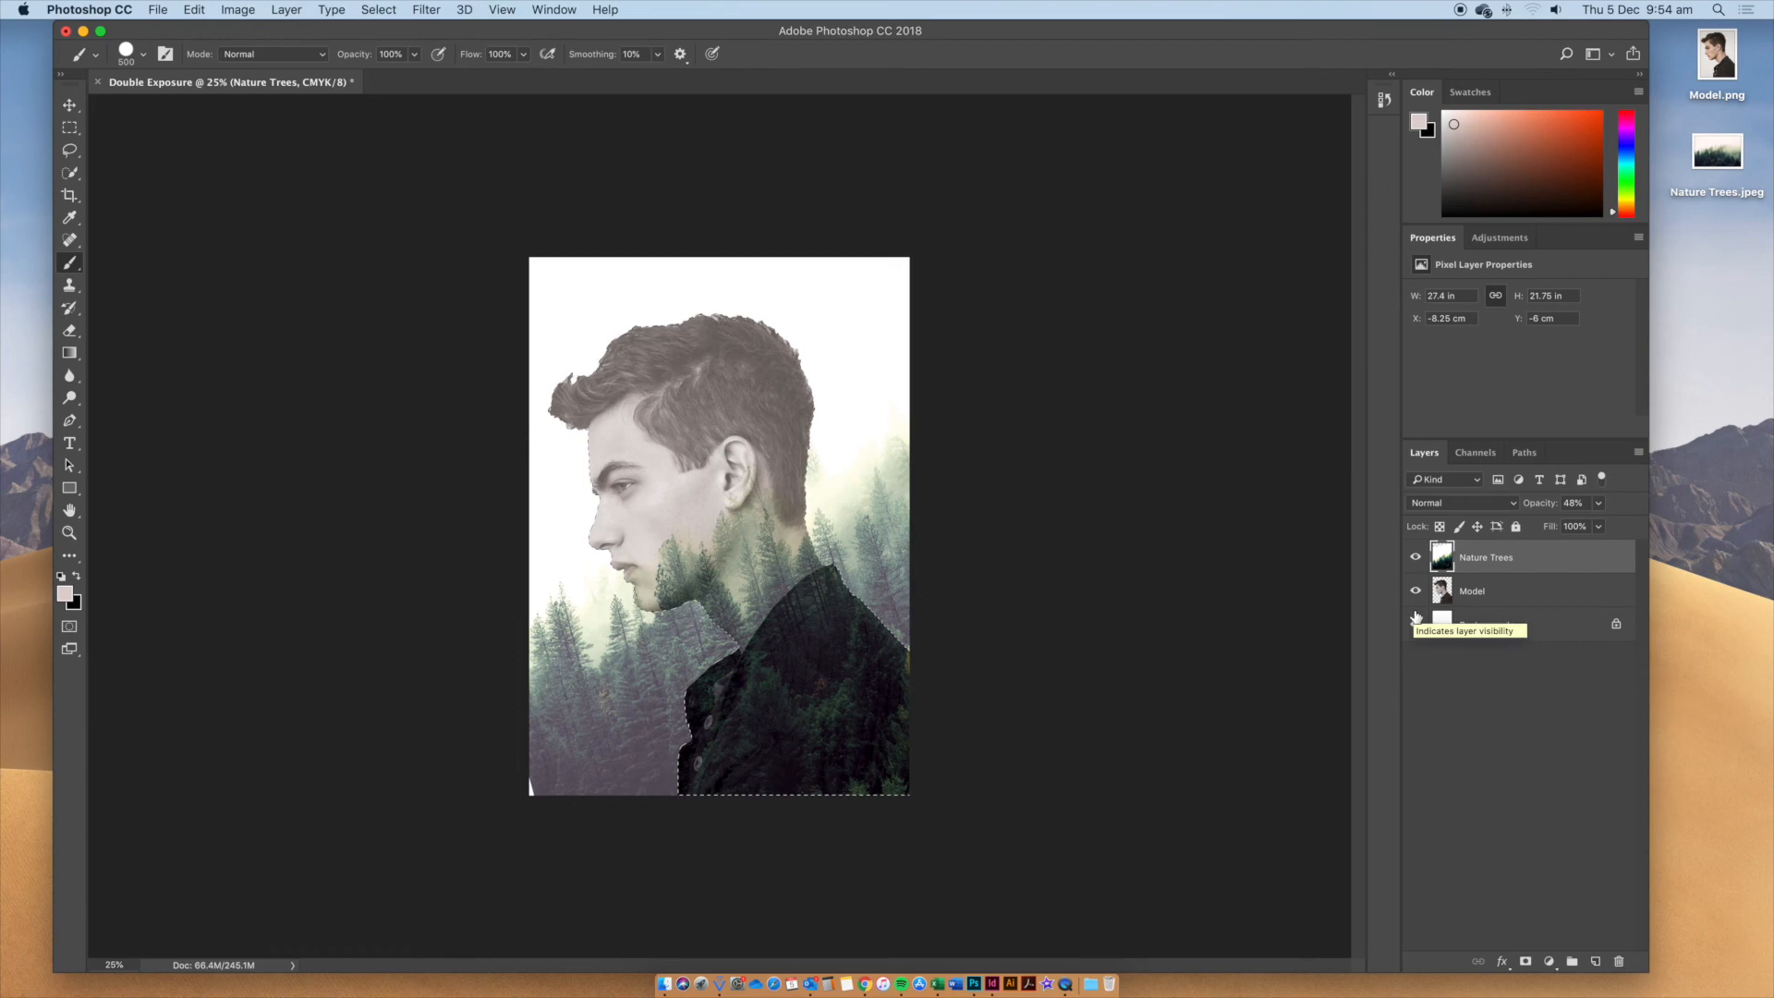
pyautogui.click(1527, 963)
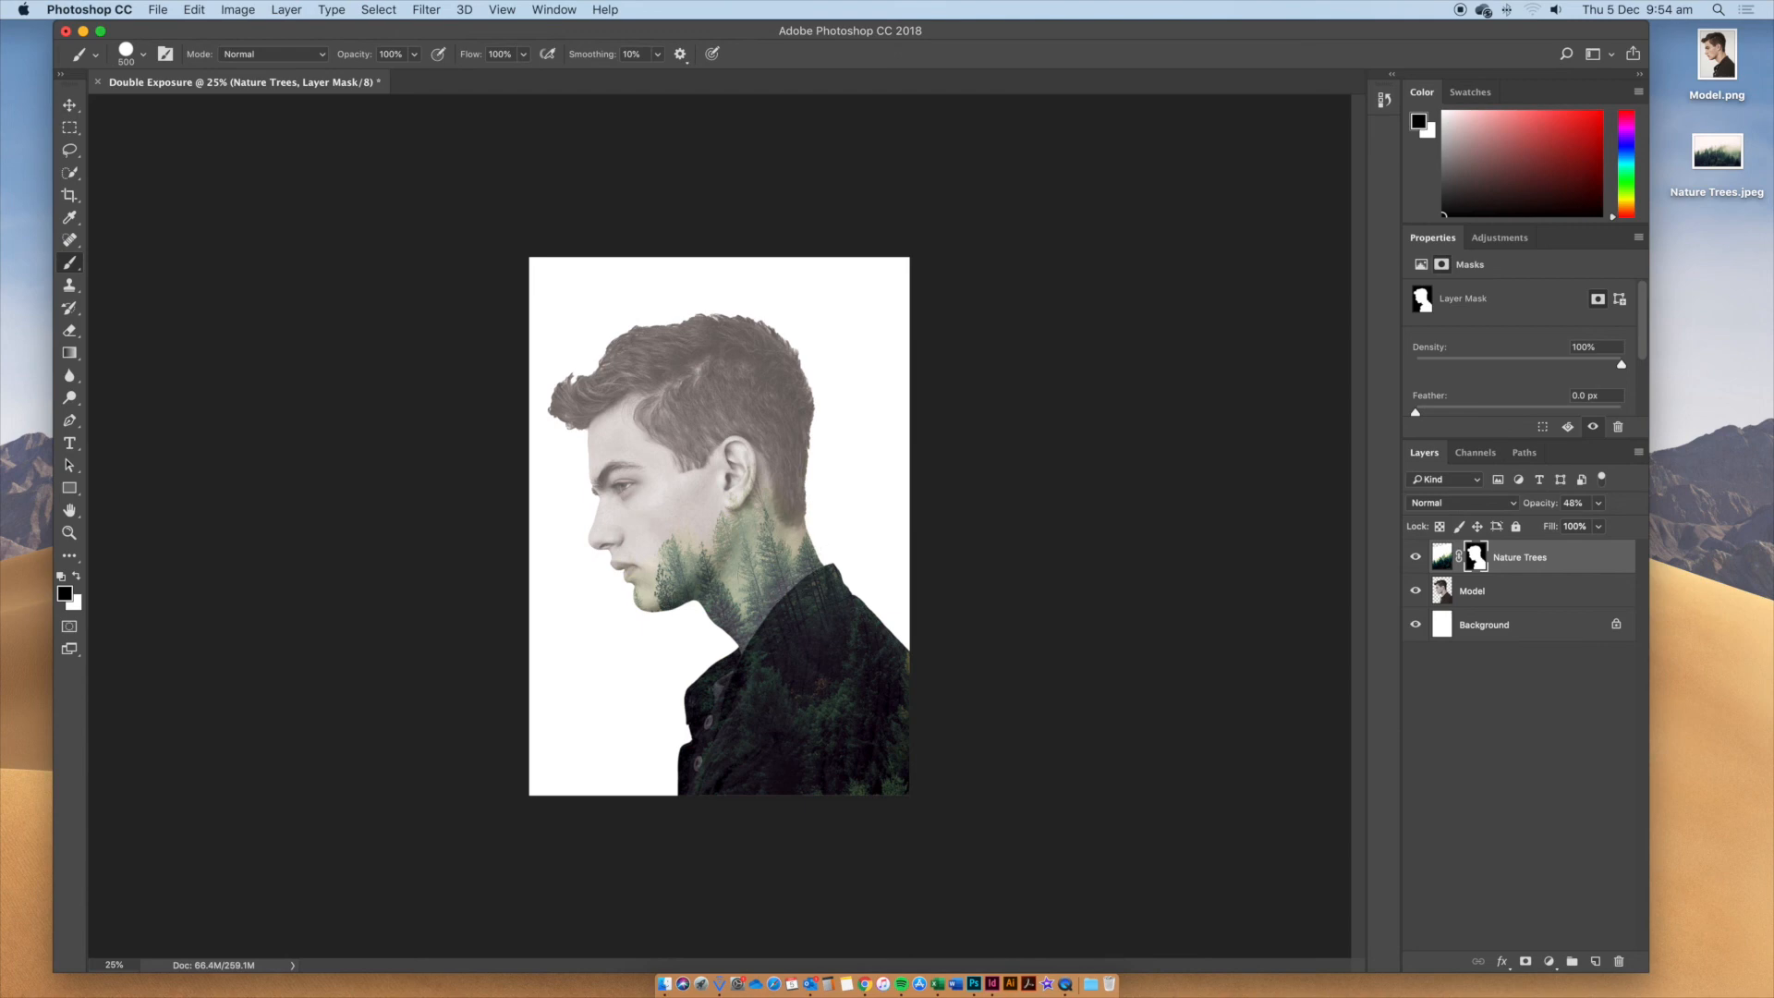
# Set the Nature Trees layer's blend mode to Luminosity and adjust its opacity
pyautogui.click(1497, 511)
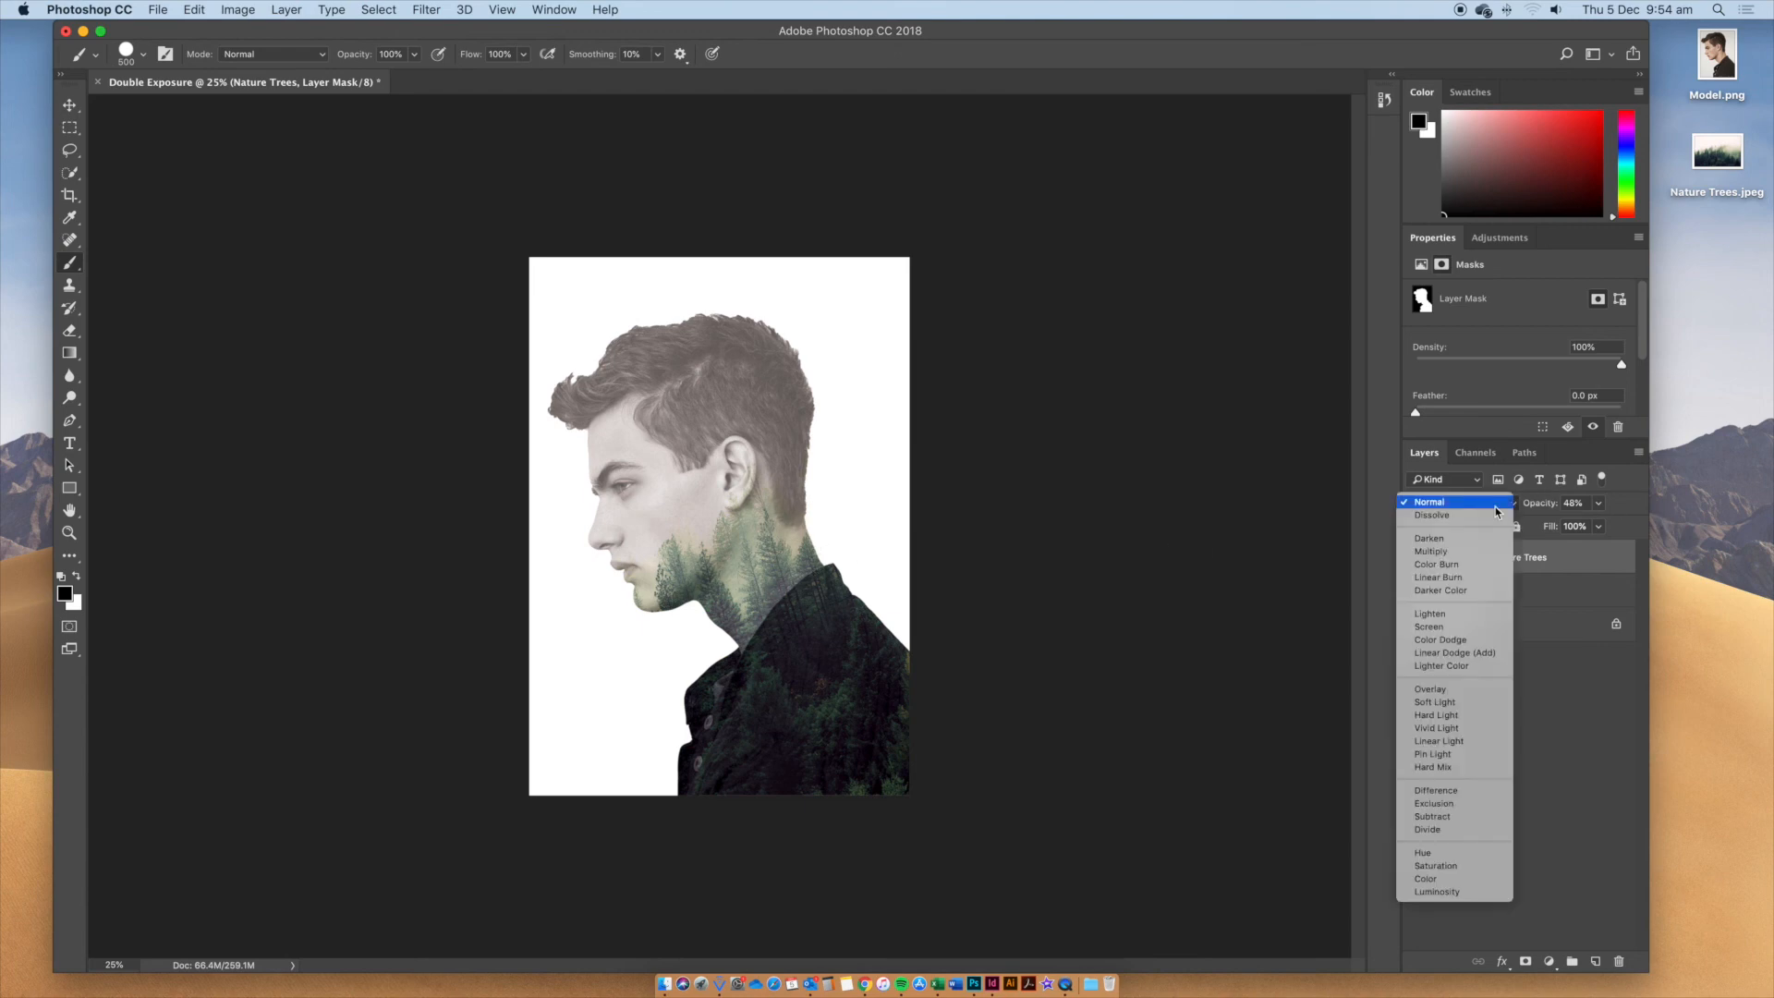
pyautogui.click(1455, 891)
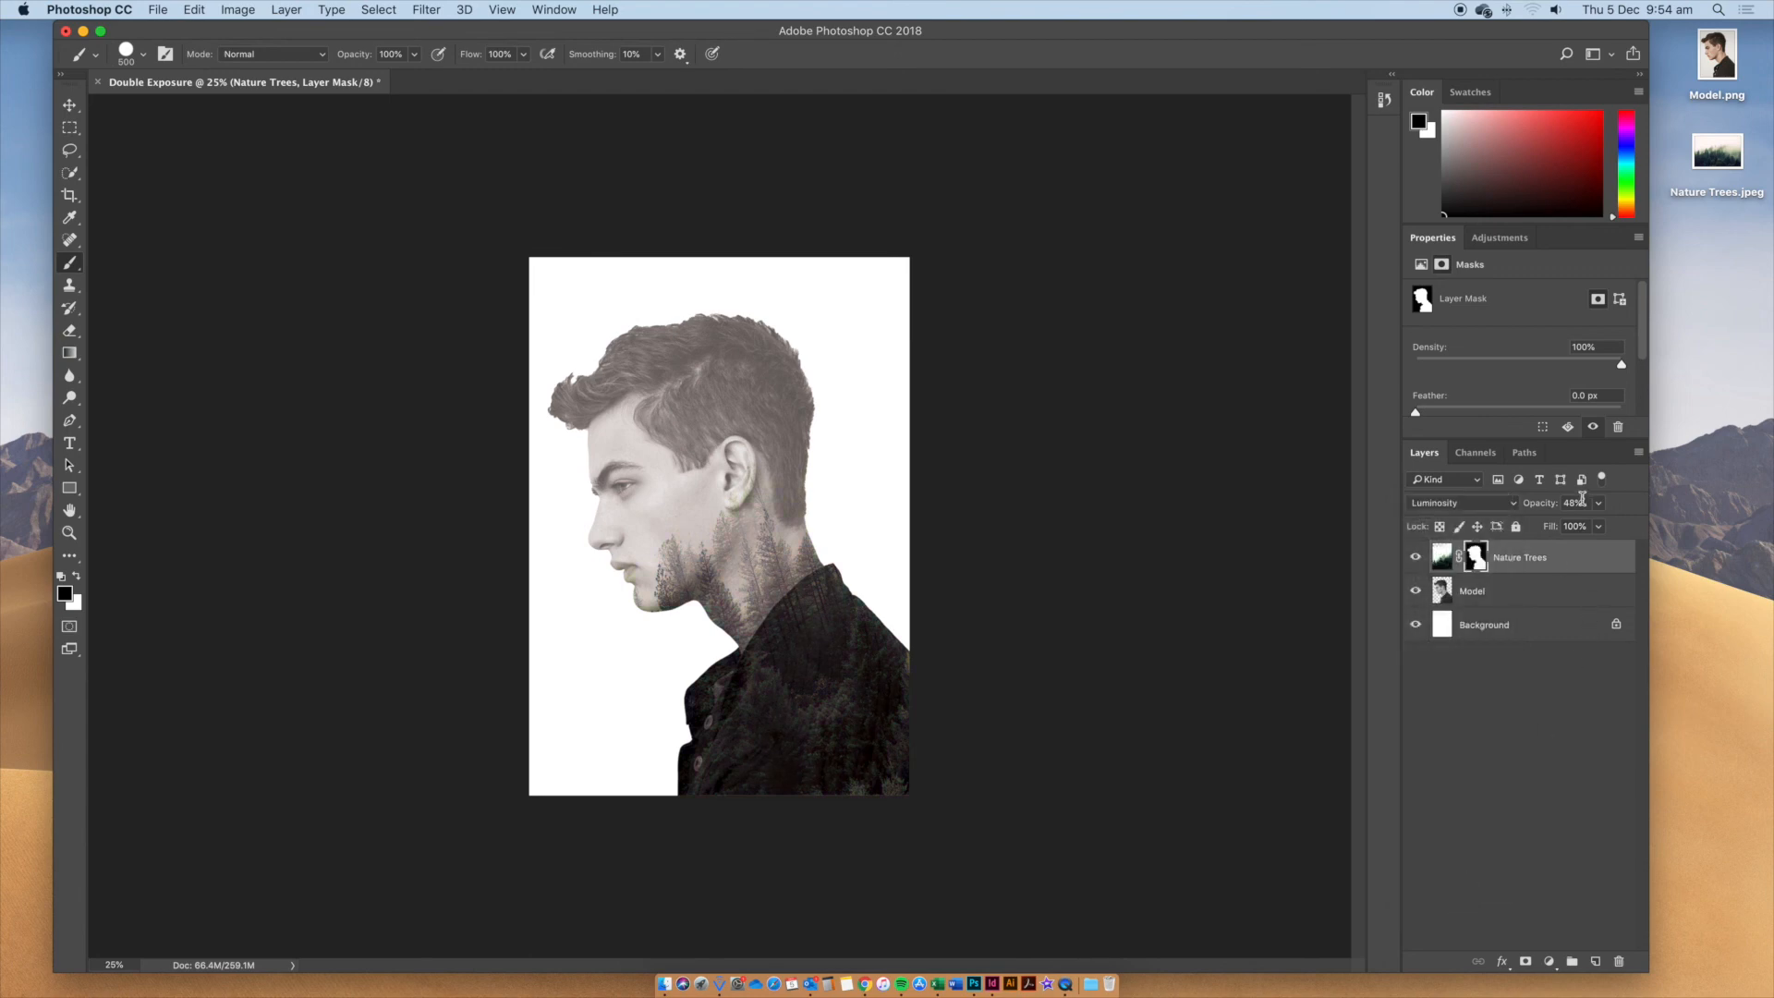
pyautogui.moveTo(1571, 503); pyautogui.dragTo(1577, 502)
# Create a new layer beneath the Model layer and fill it with the foreground colour e0d3ce in Normal mode at 100% opacity
pyautogui.click(1593, 963)
pyautogui.moveTo(1540, 561); pyautogui.dragTo(1541, 643)
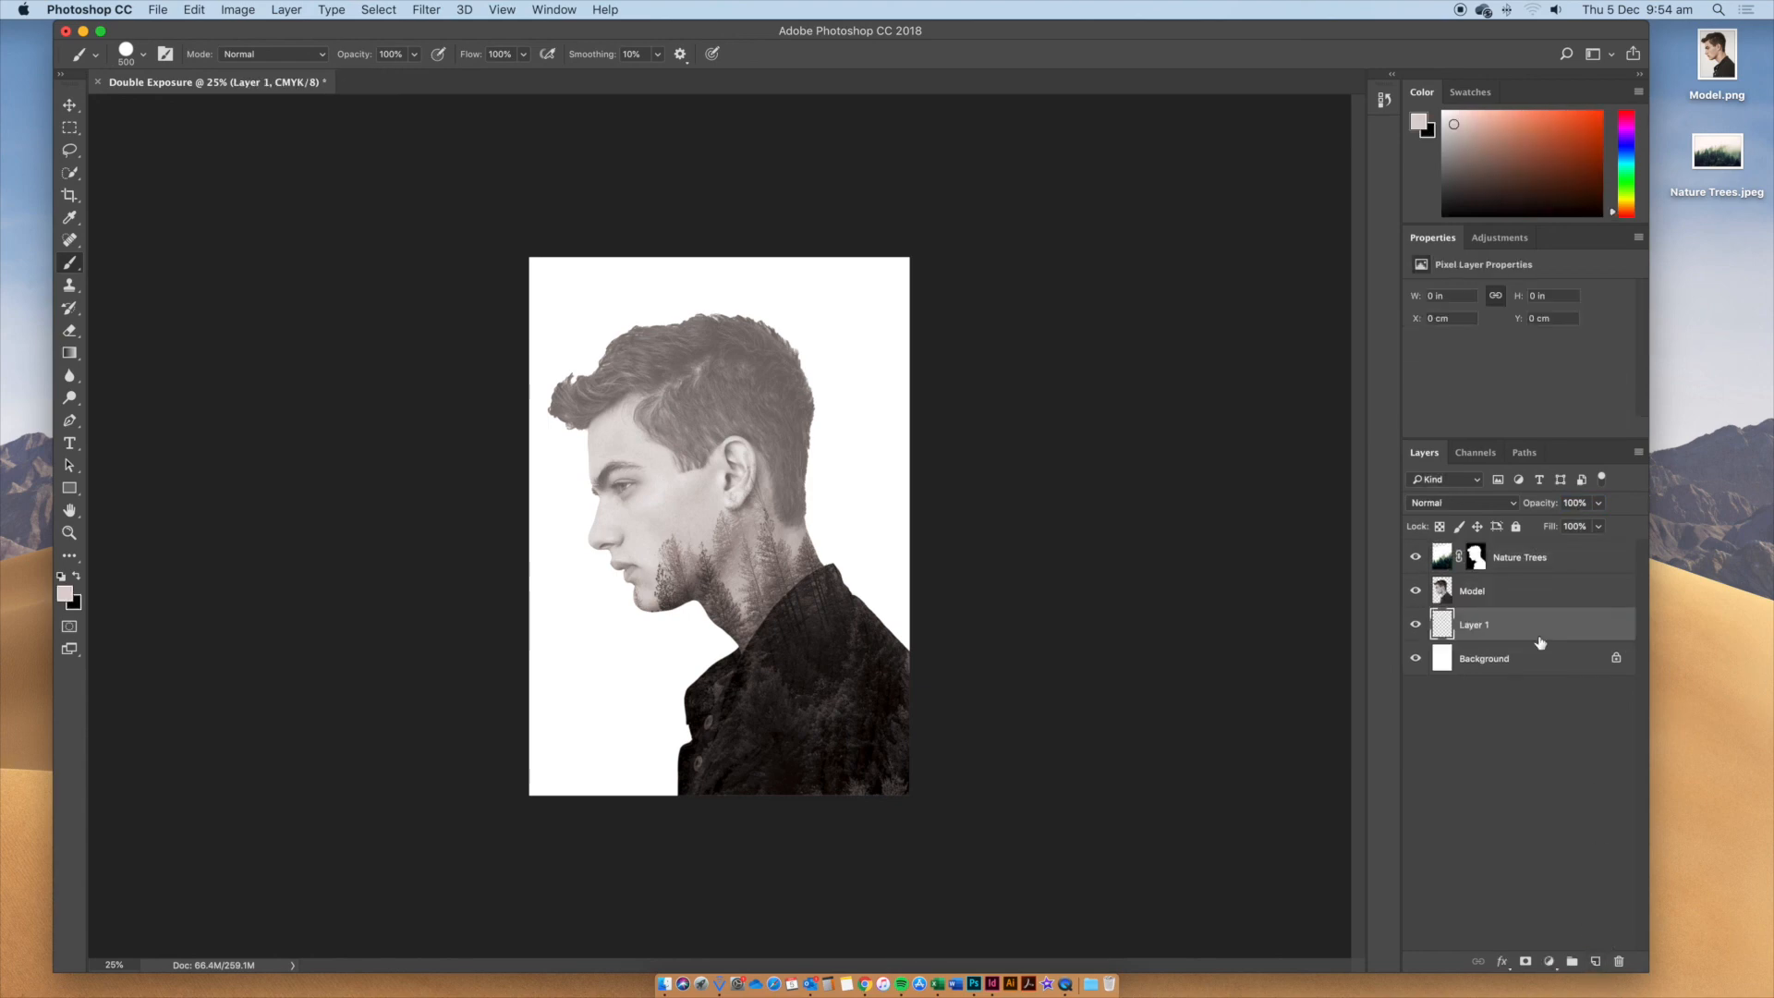
pyautogui.click(64, 596)
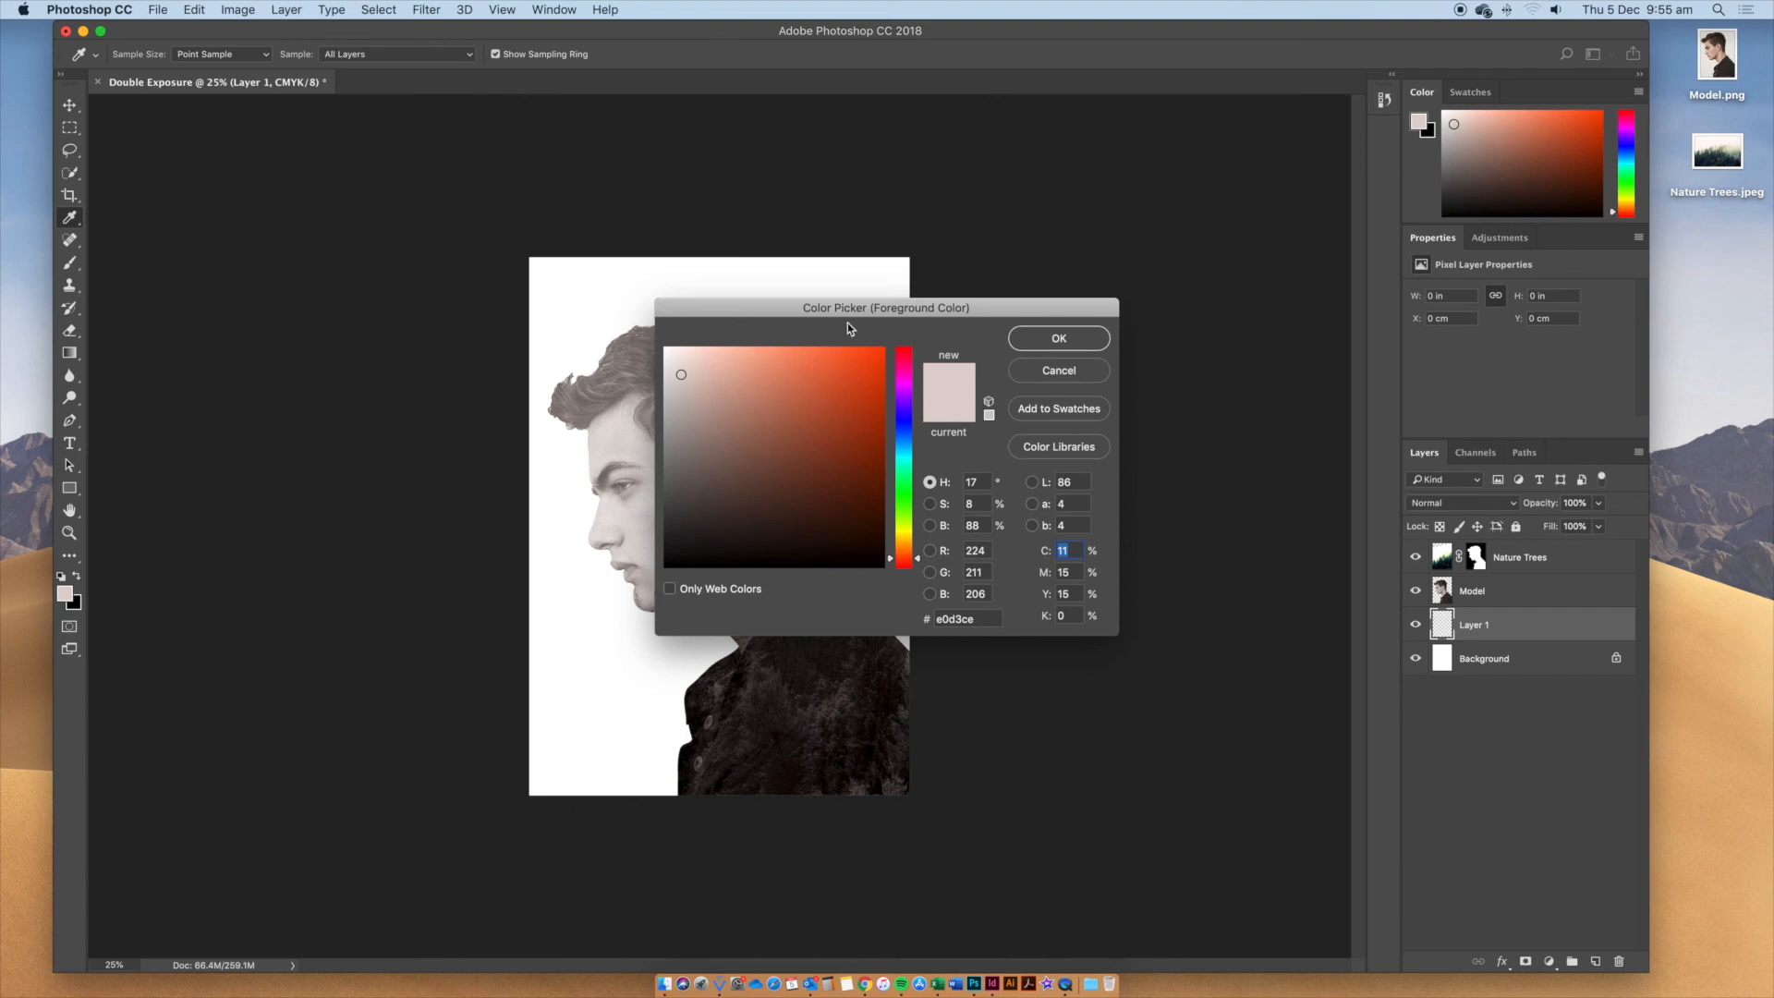
pyautogui.click(1062, 344)
pyautogui.press('b')
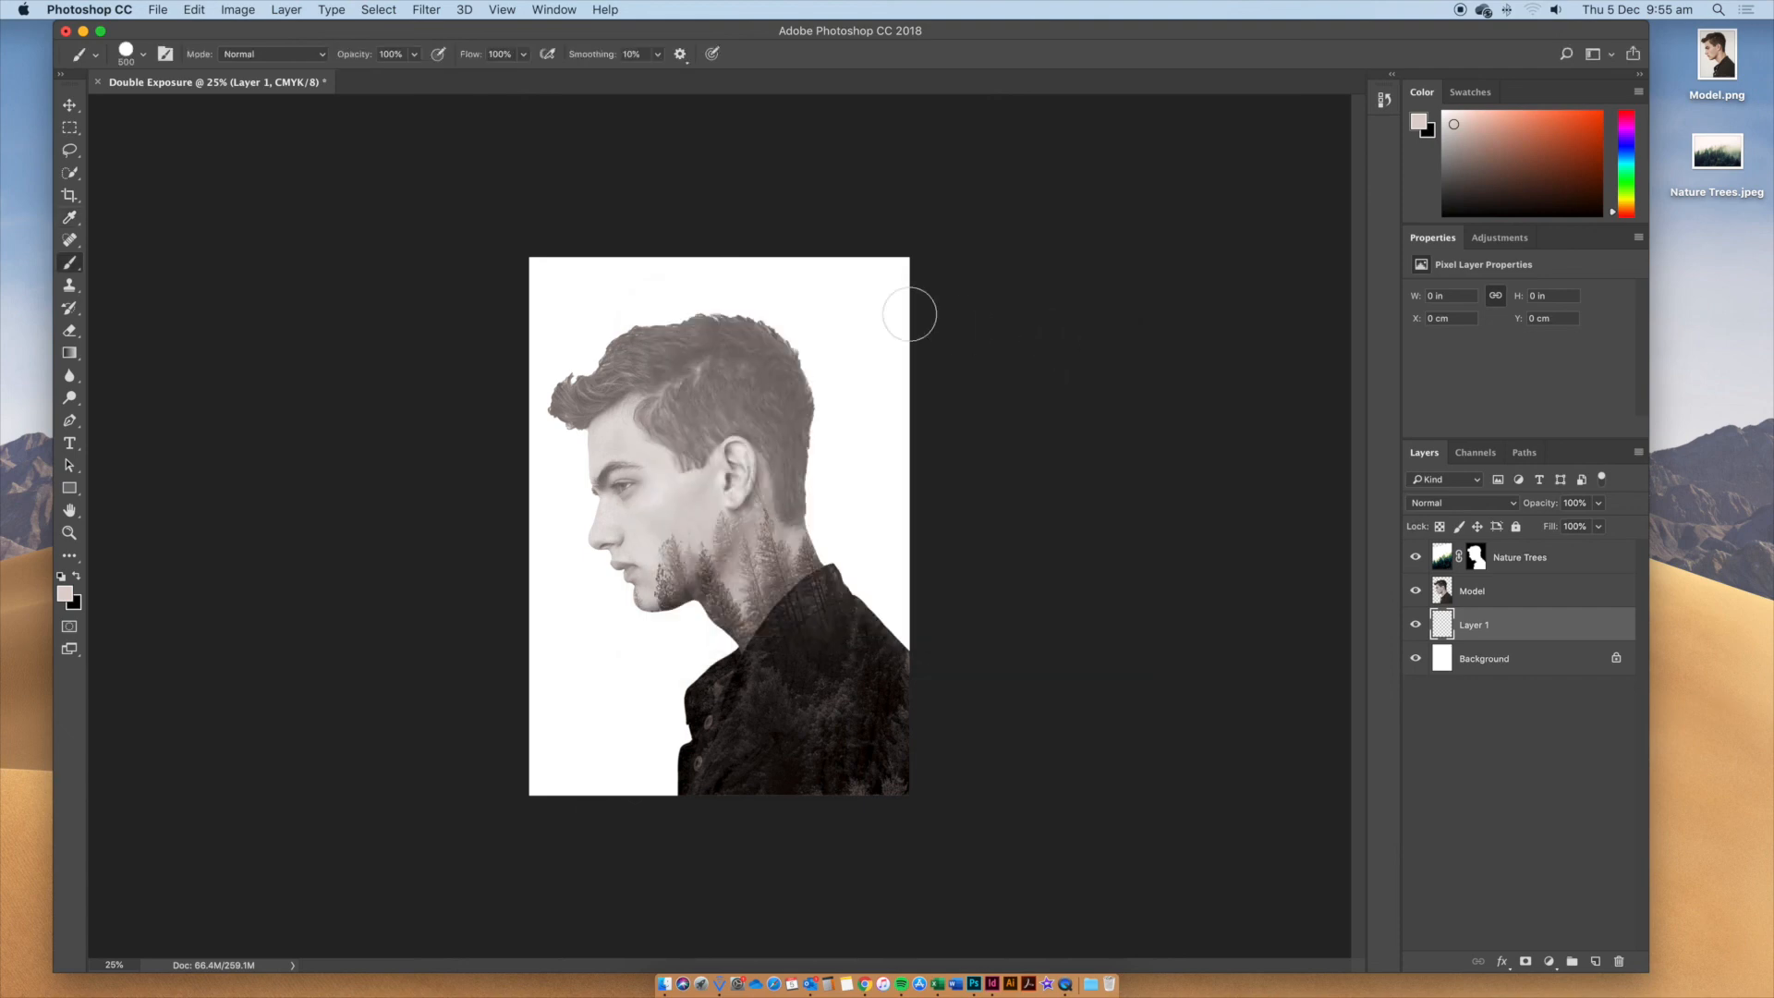
pyautogui.click(191, 9)
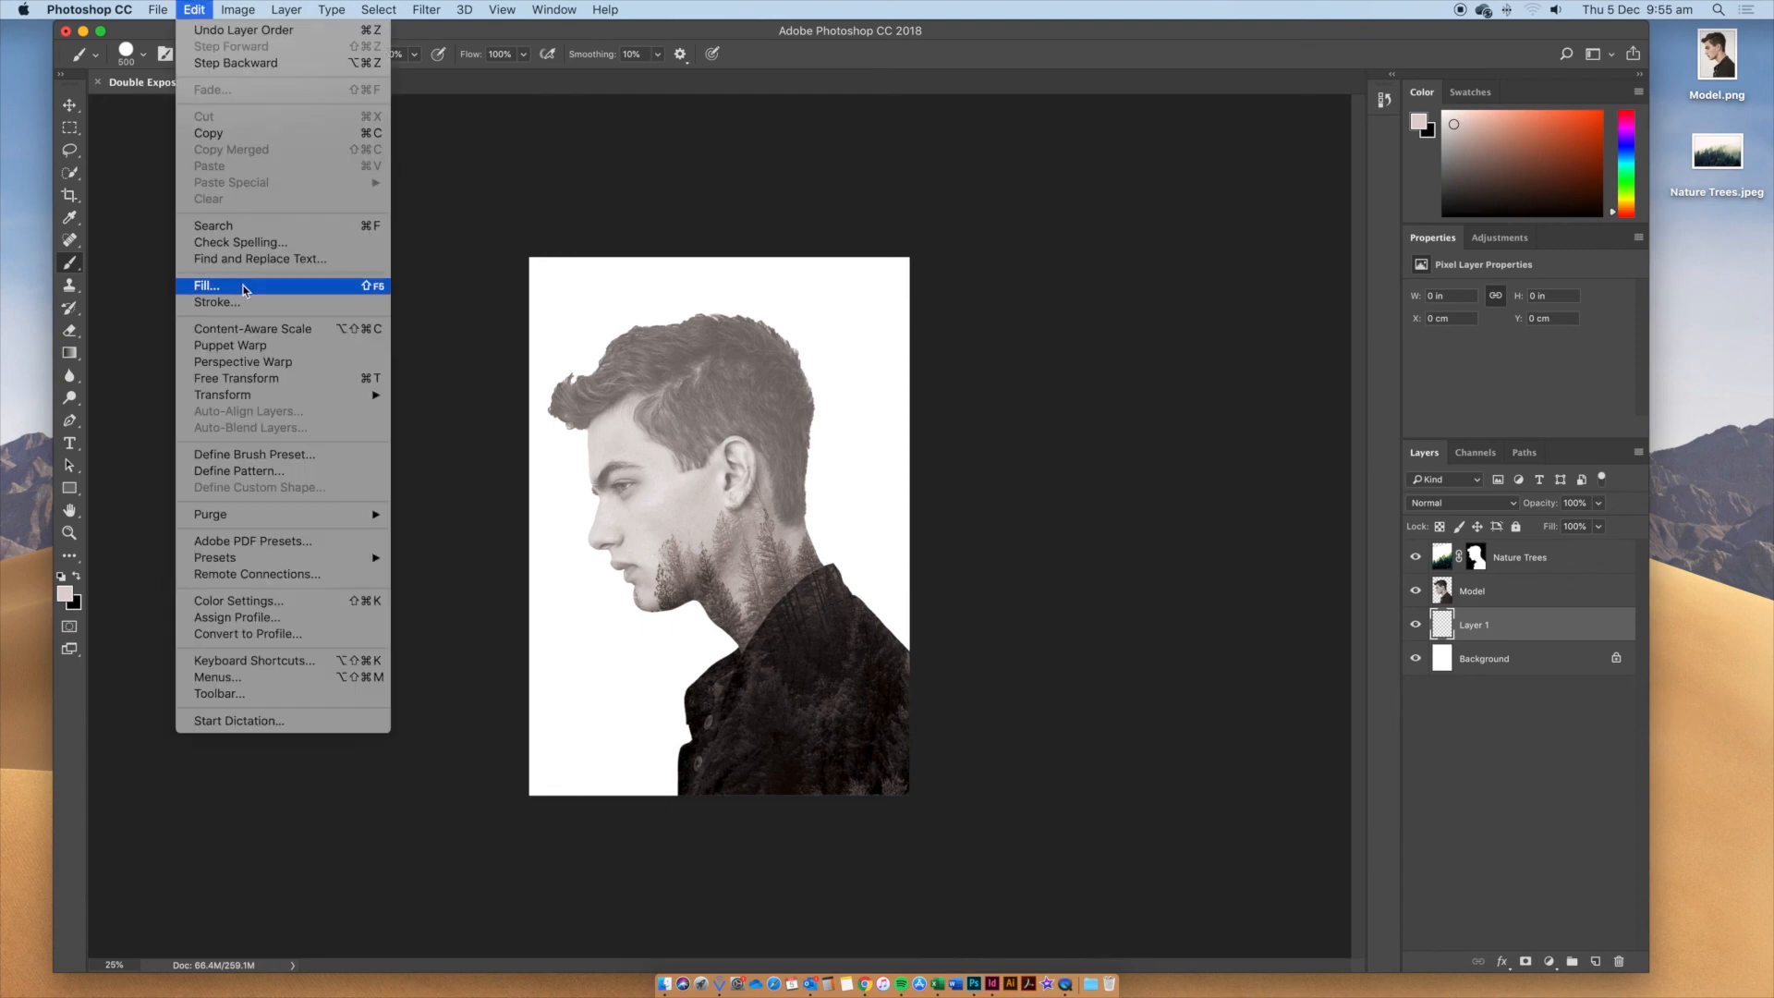
pyautogui.click(242, 286)
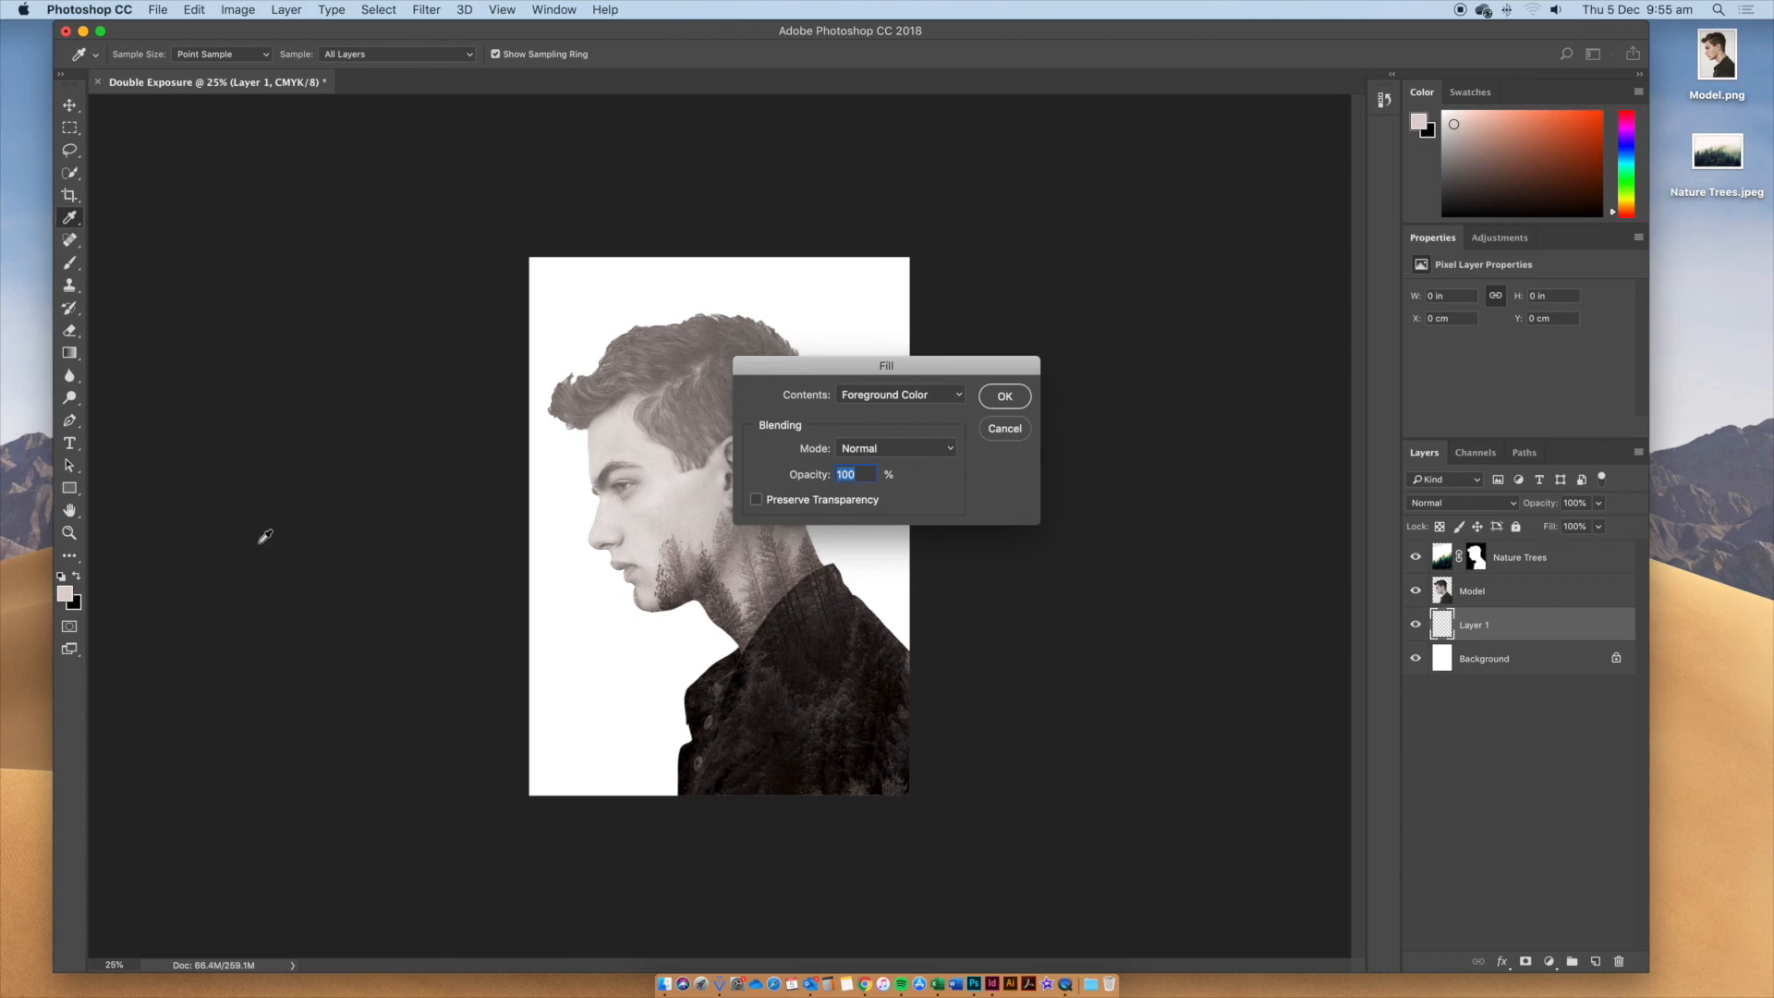
pyautogui.click(1004, 397)
pyautogui.press('b')
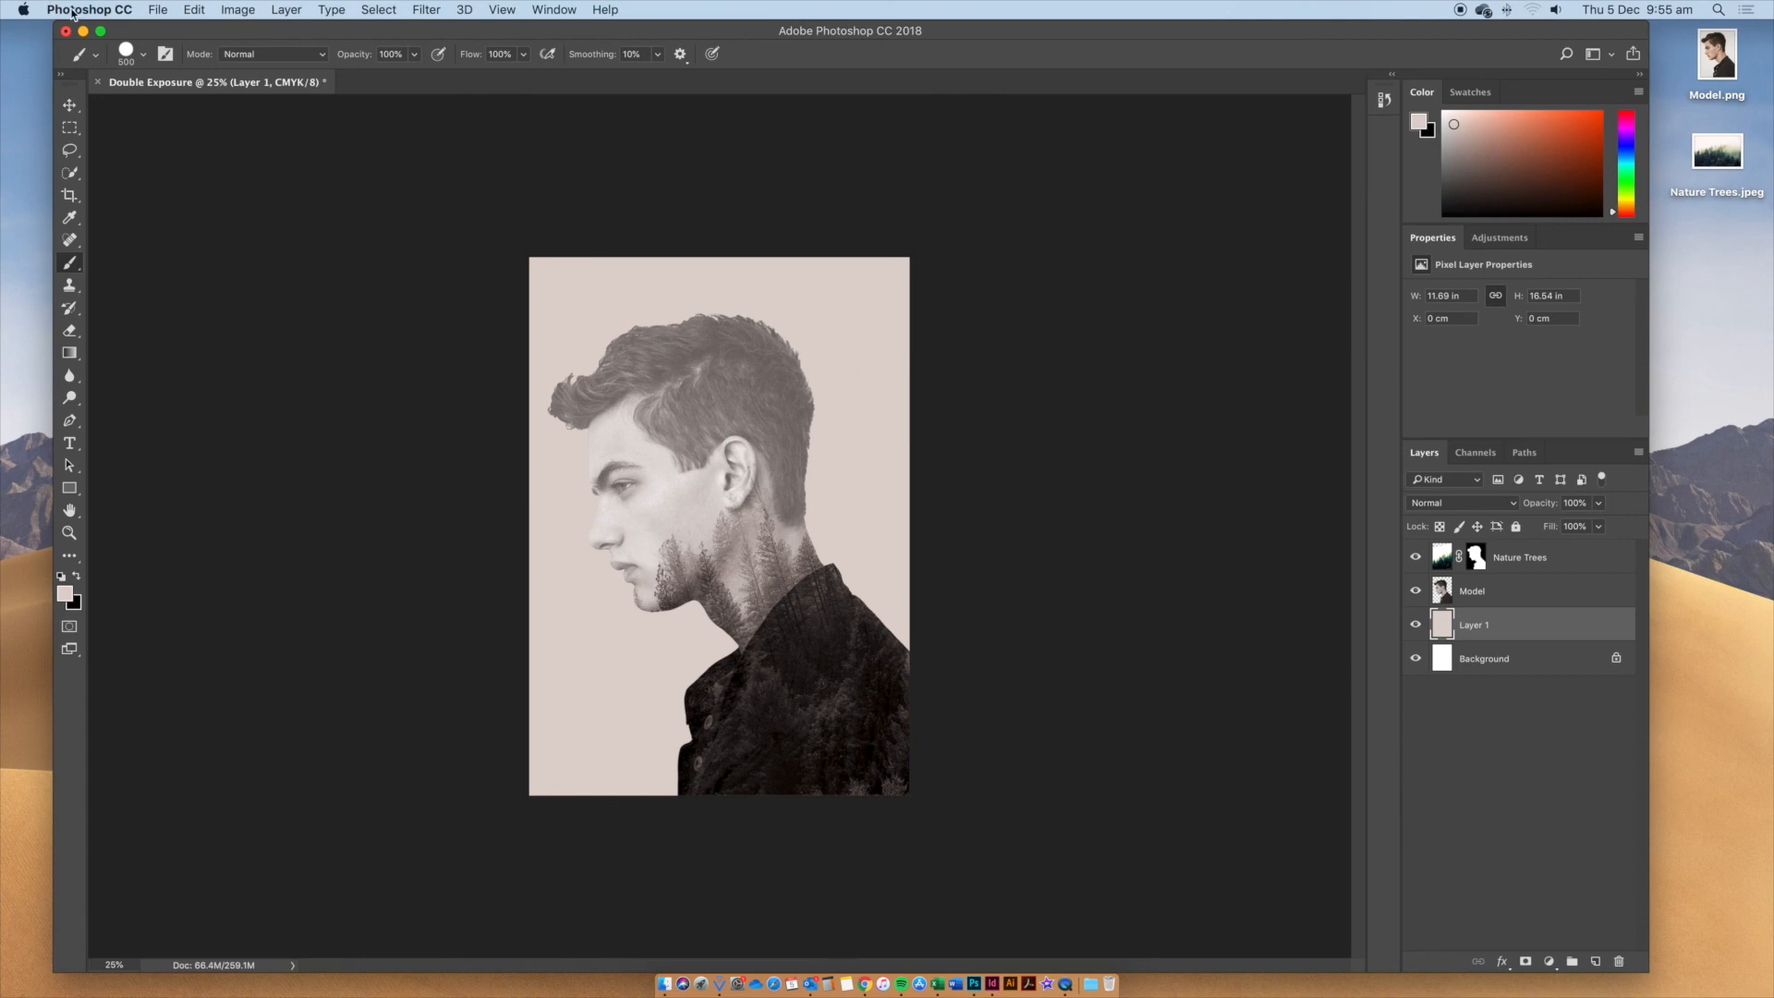
# Start saving a copy of the Double Exposure document to the Desktop and choose the Photoshop format
pyautogui.click(157, 9)
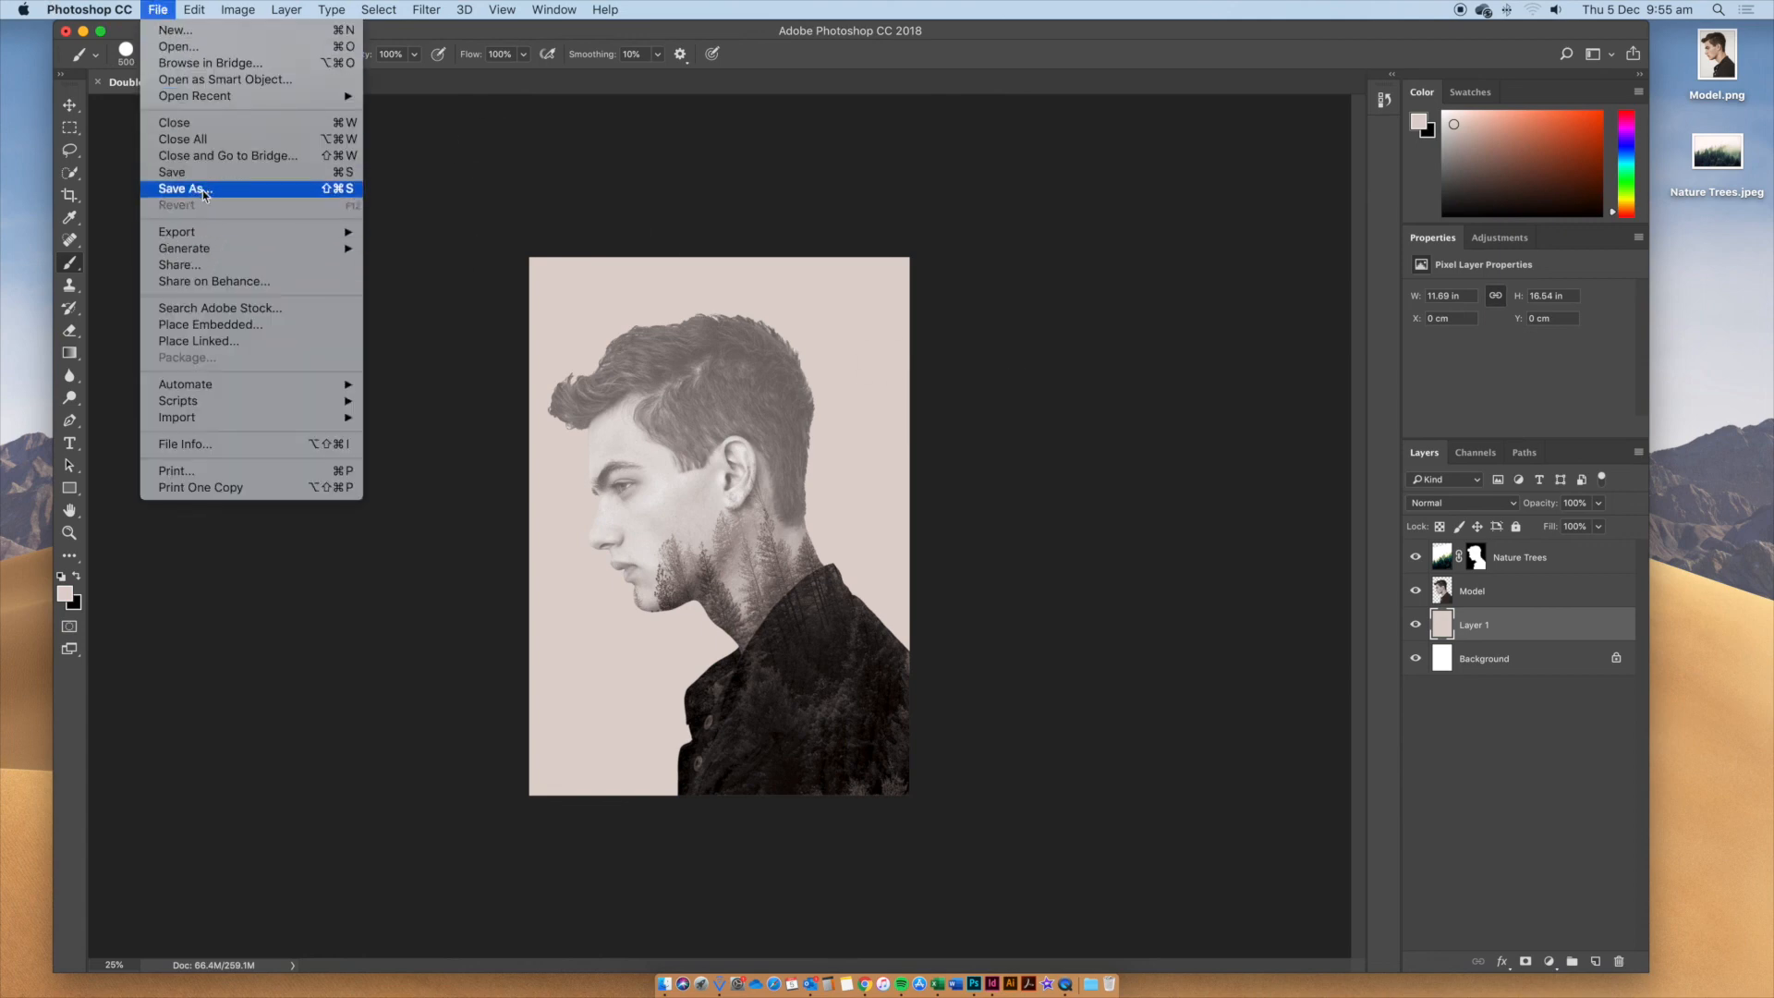
pyautogui.click(186, 191)
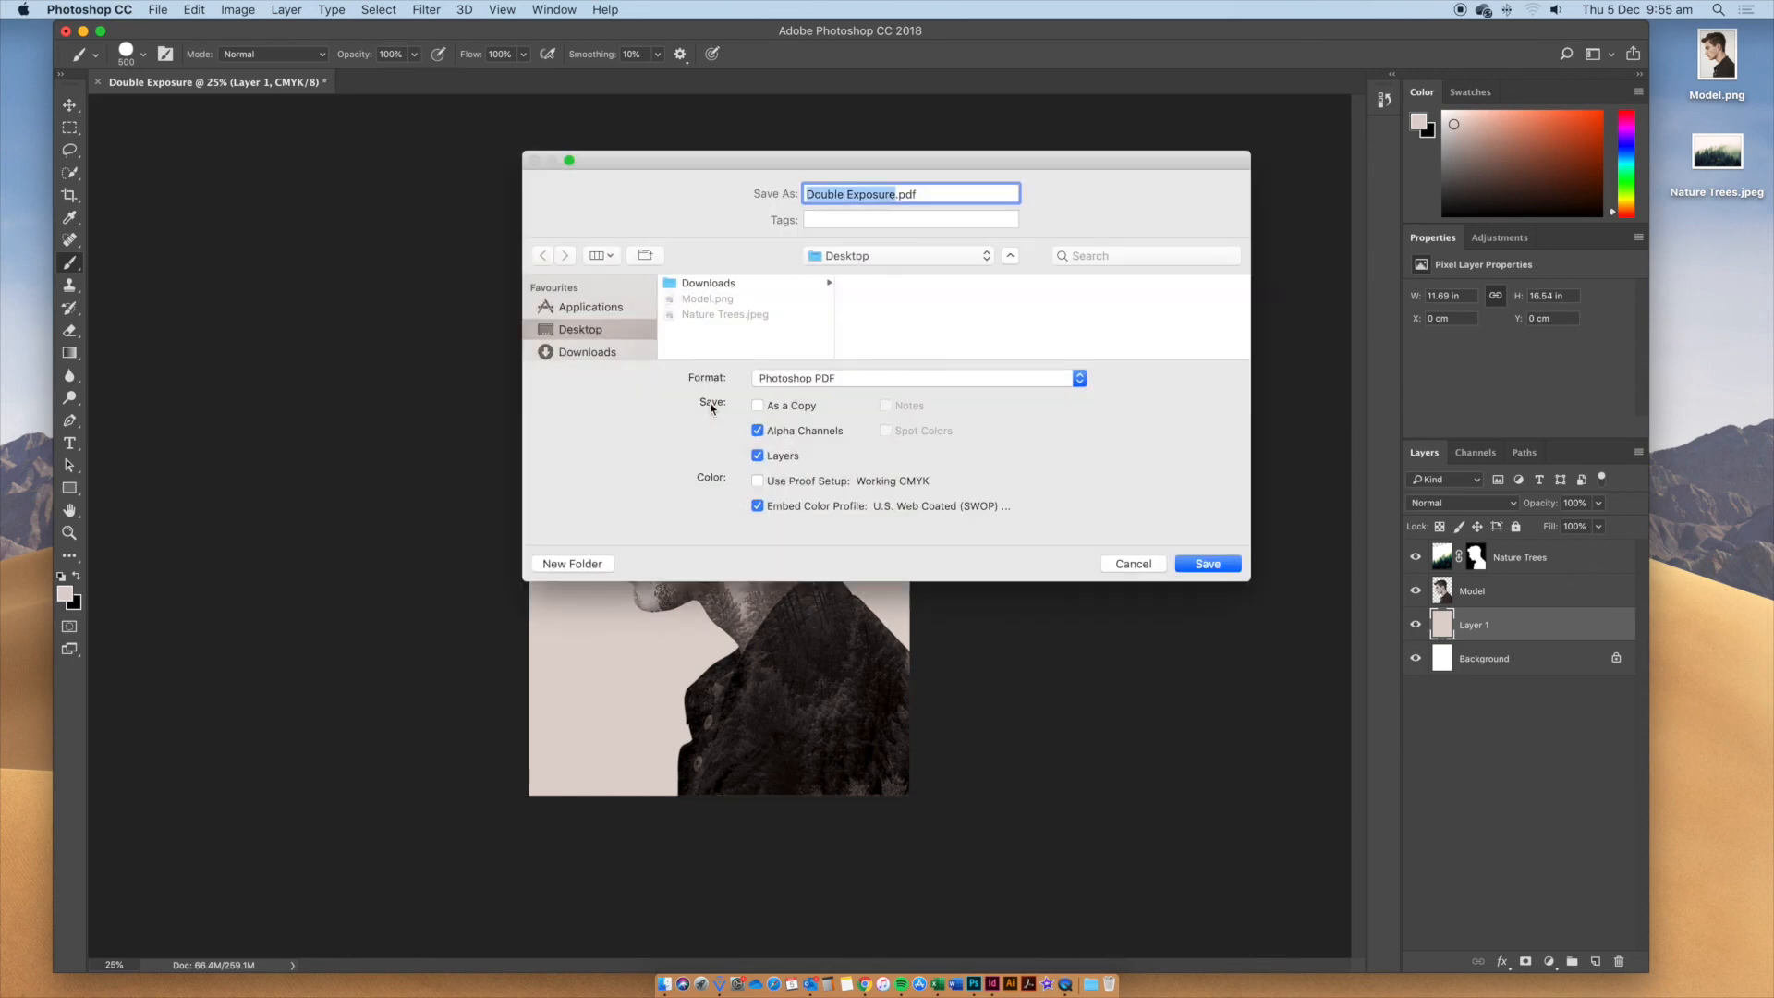
pyautogui.click(846, 379)
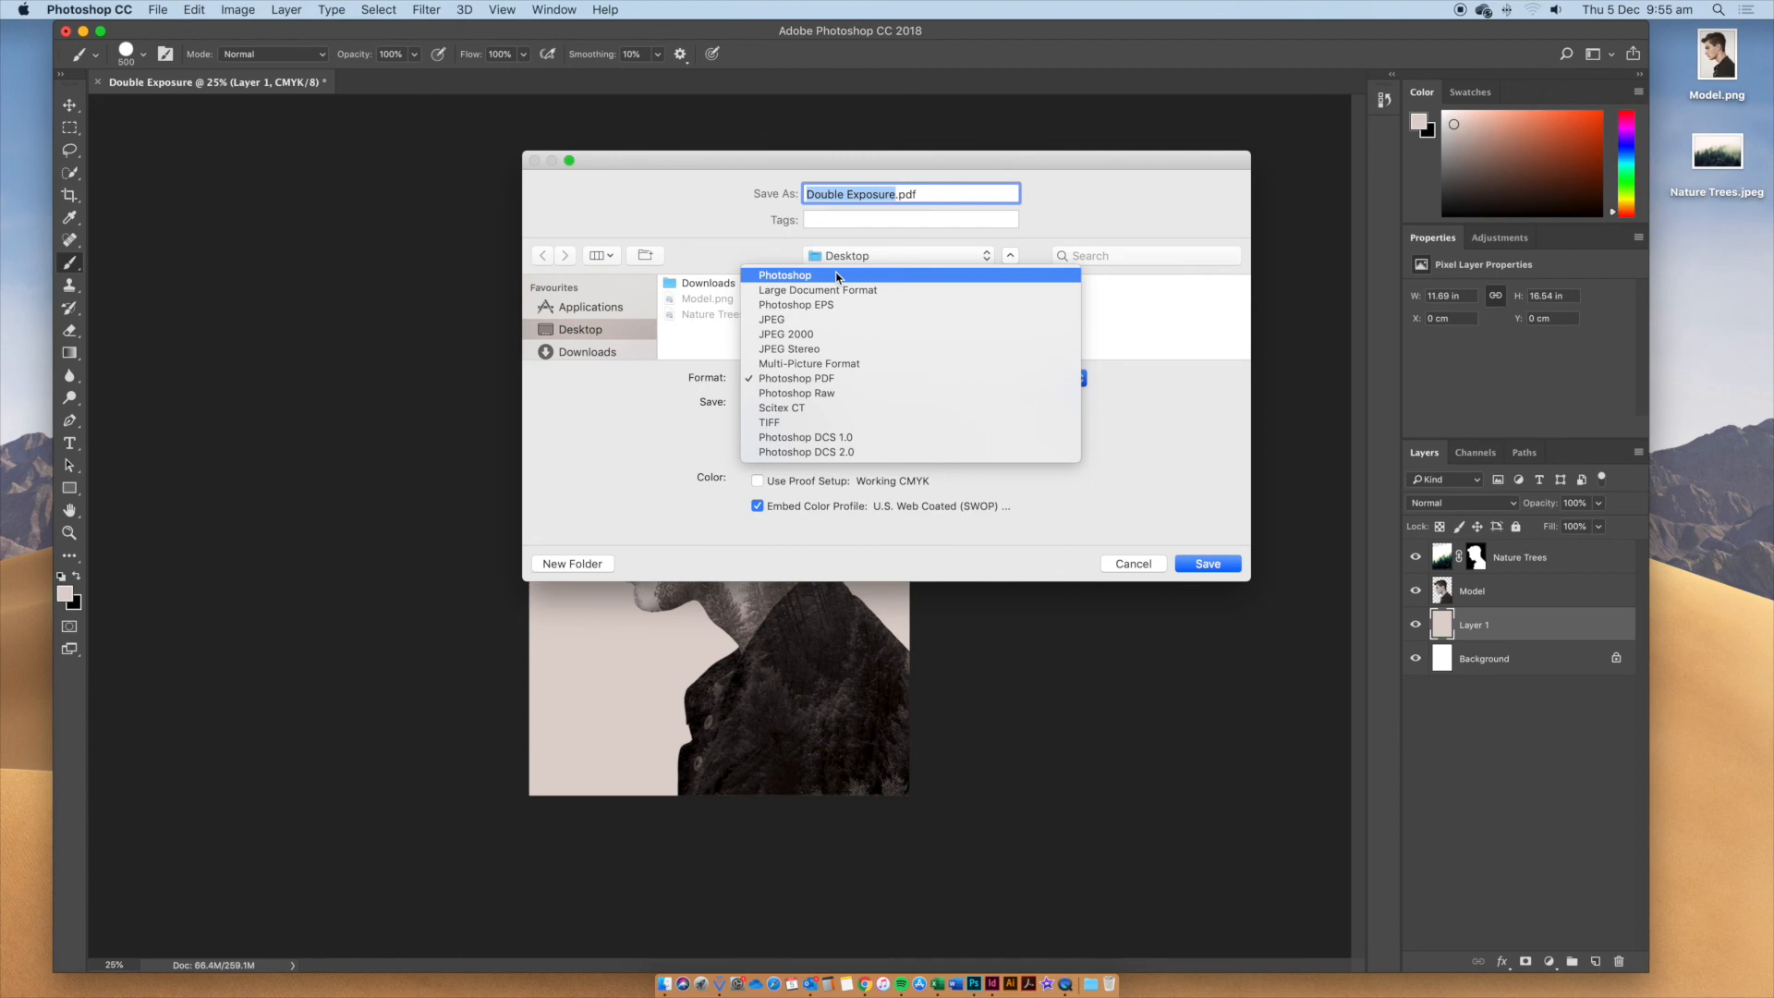
pyautogui.click(837, 276)
pyautogui.click(843, 381)
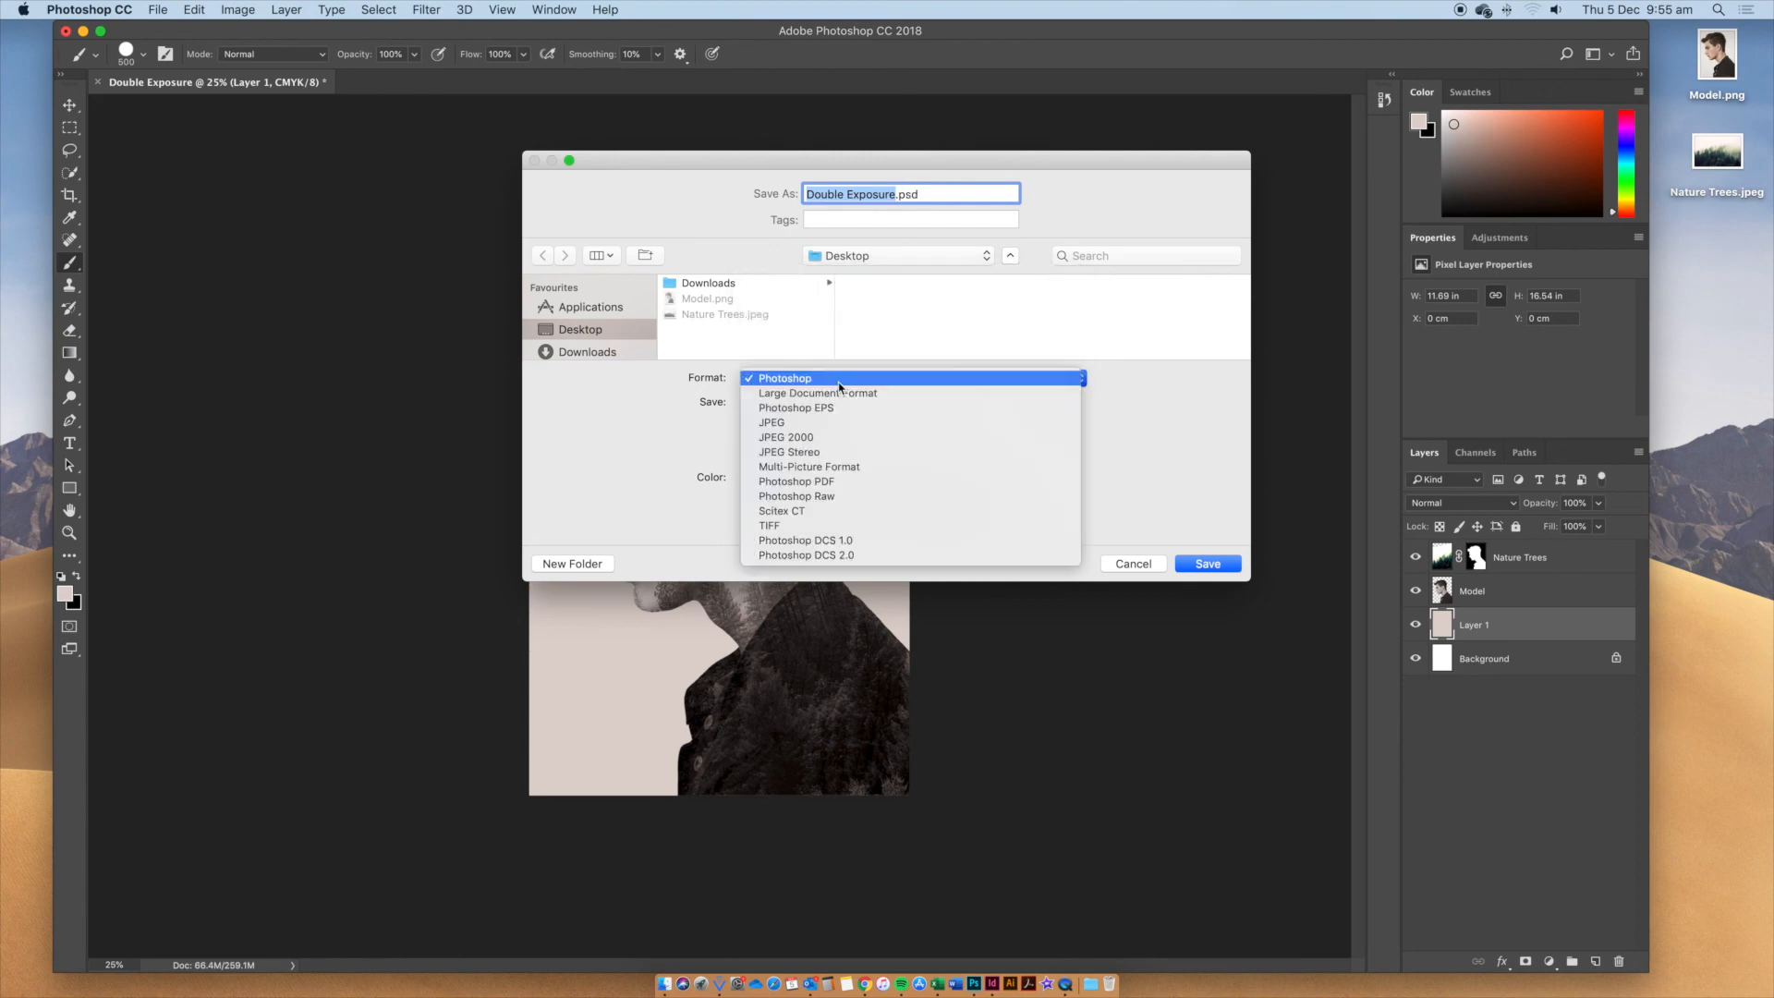